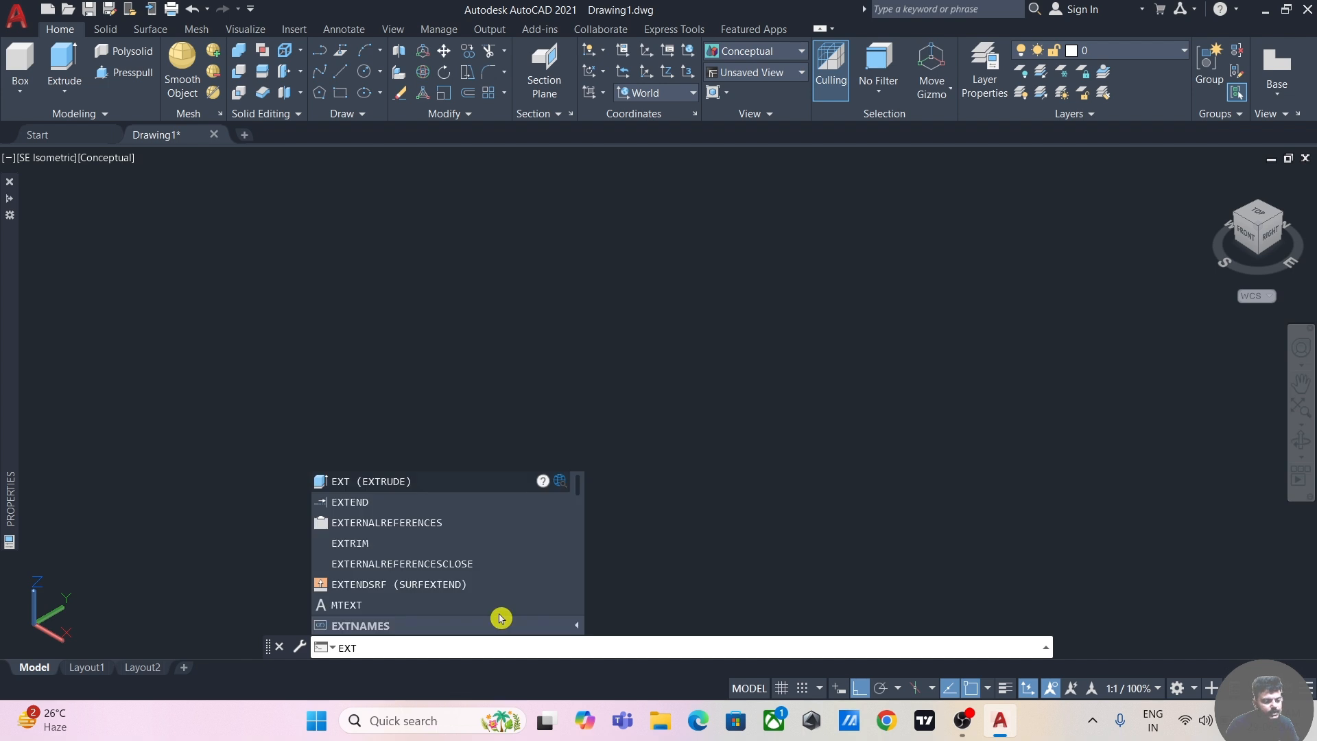
# Step: Draw a 50 by 50 square on the ground plane from four separate lines using the Line command
pyautogui.press('Return')
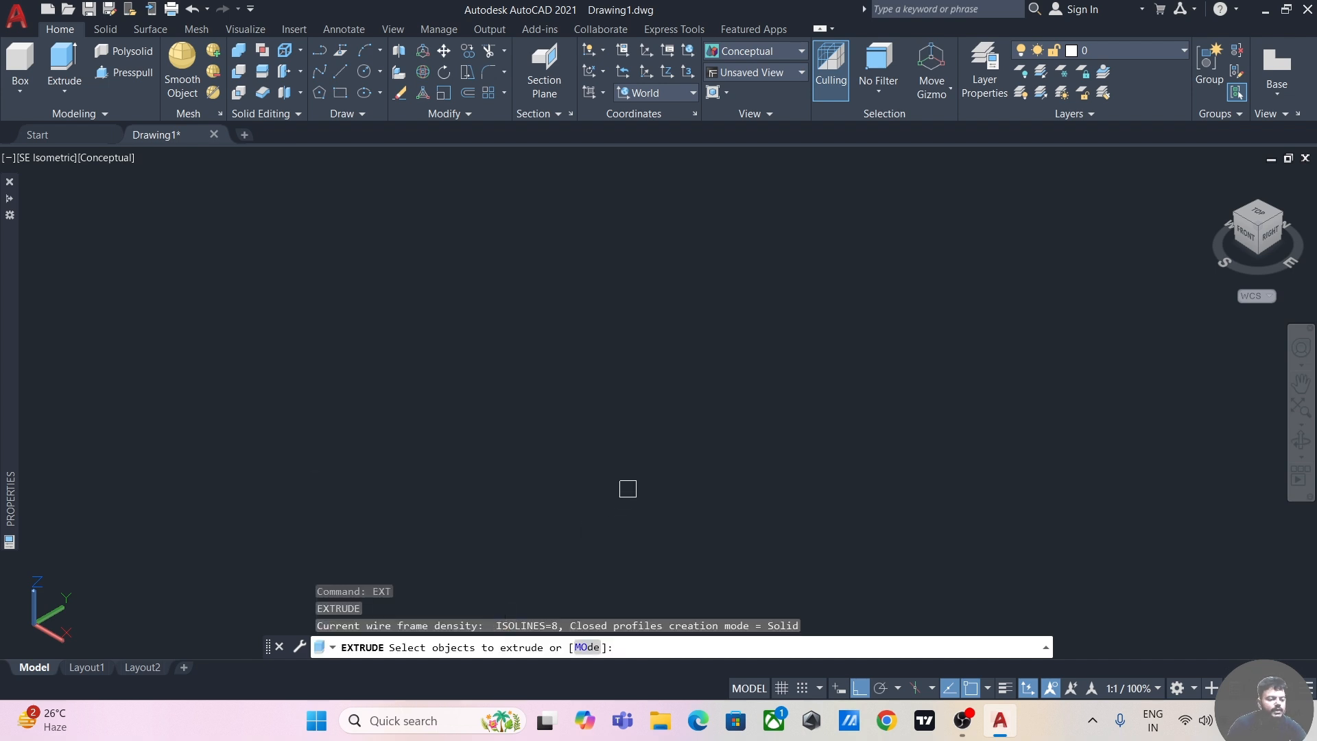
pyautogui.press('Escape')
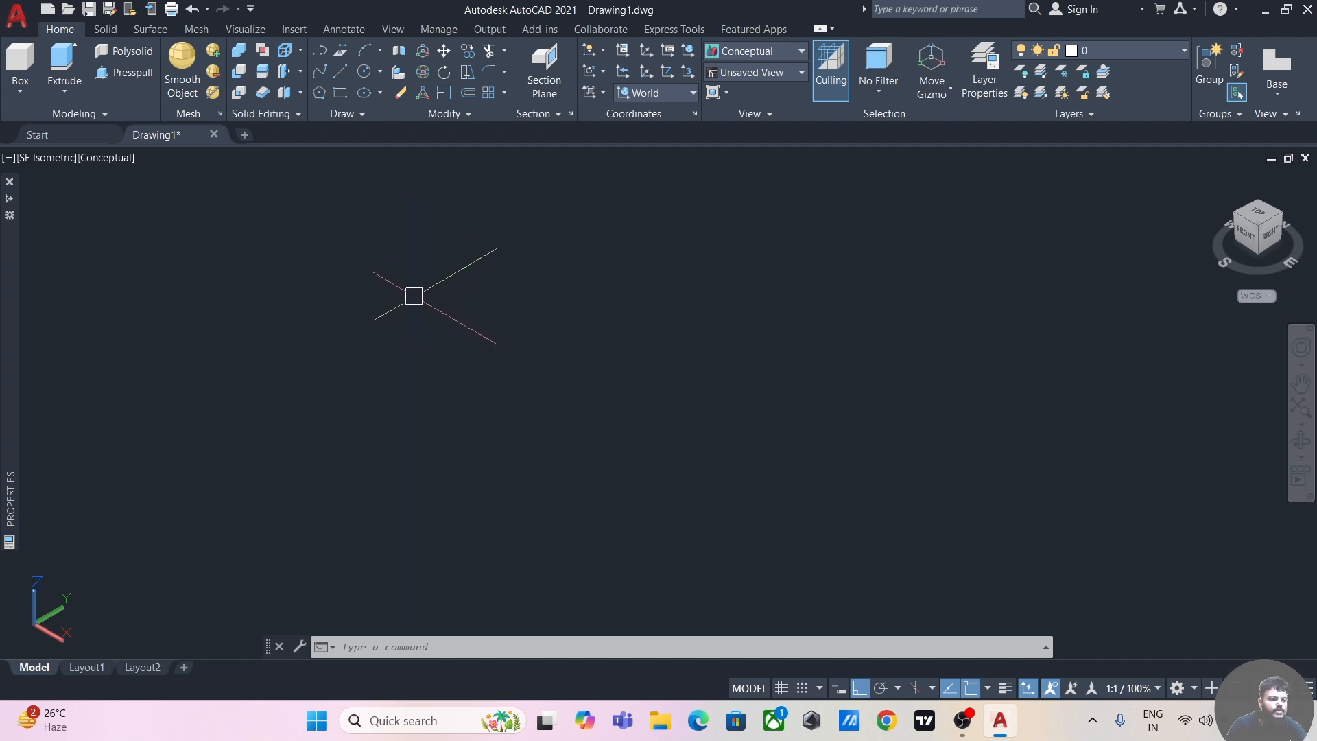
pyautogui.click(339, 72)
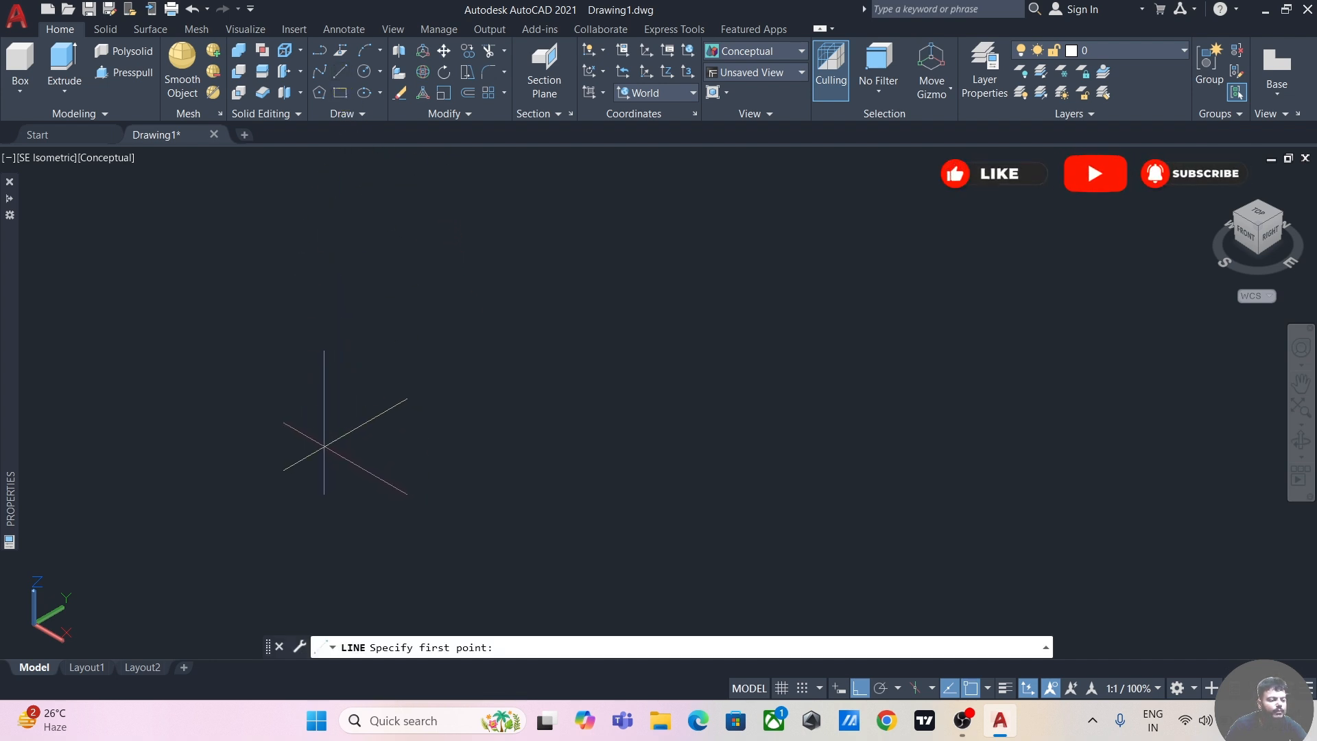
pyautogui.click(322, 444)
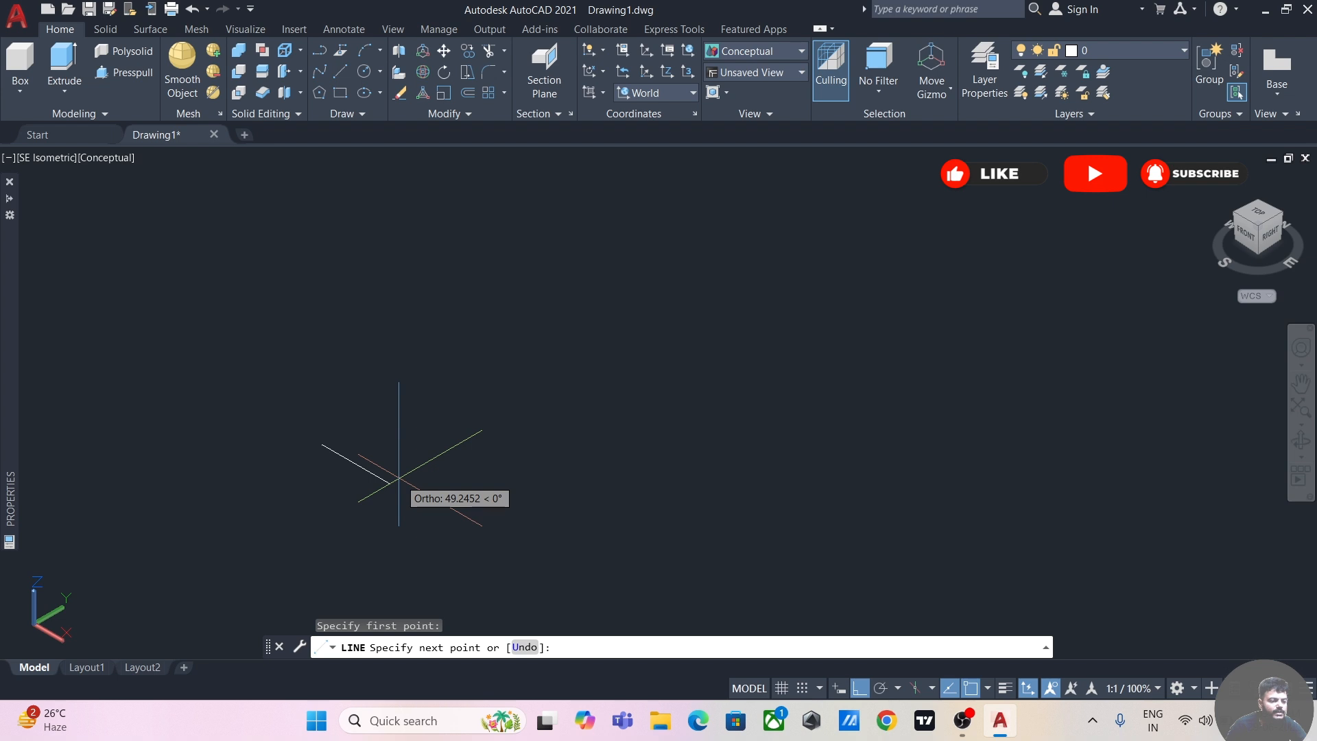
pyautogui.write('50')
pyautogui.press('Return')
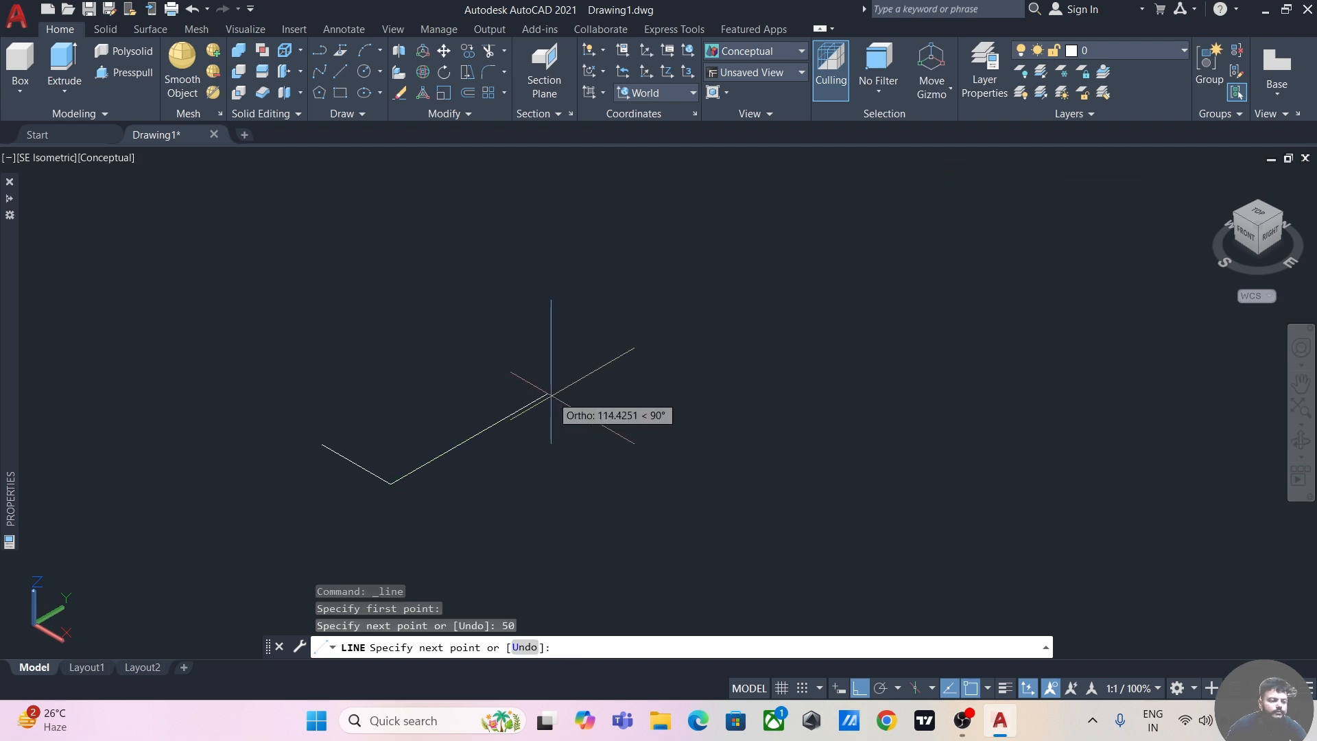
pyautogui.press('Return')
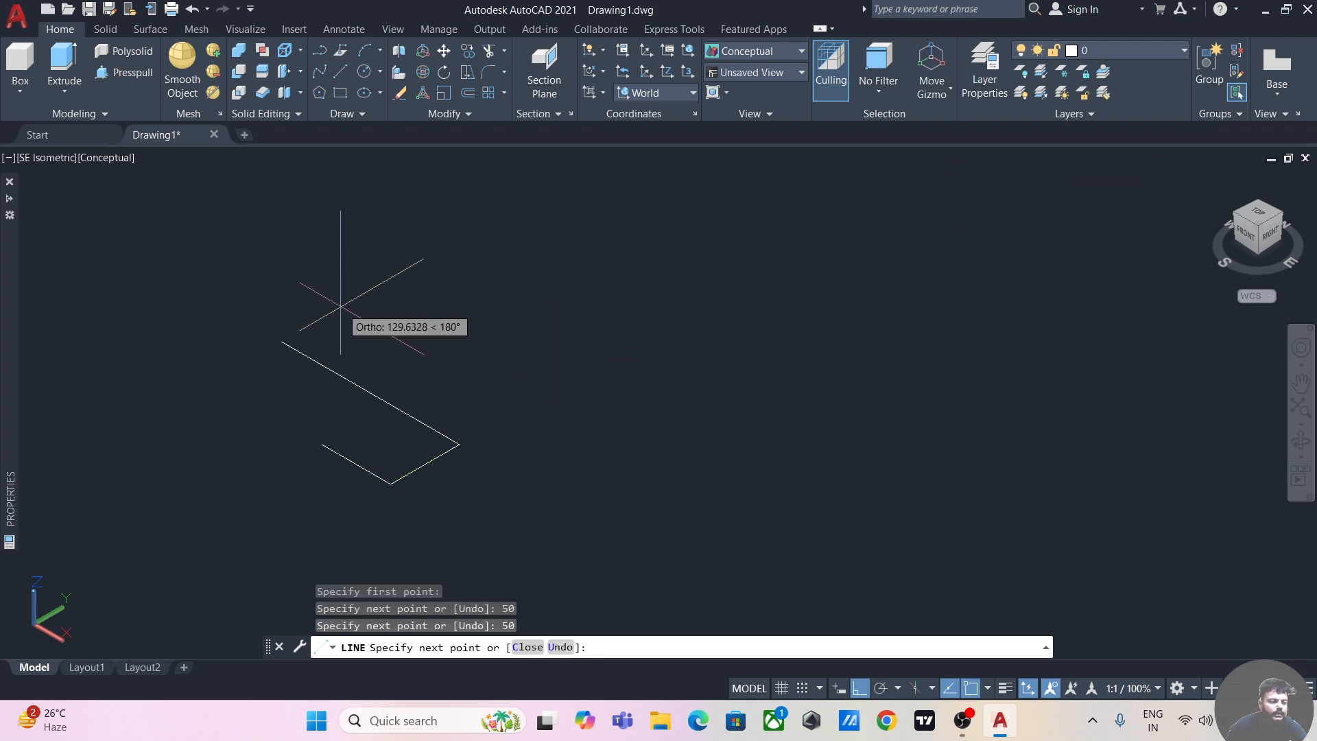
pyautogui.press('Return')
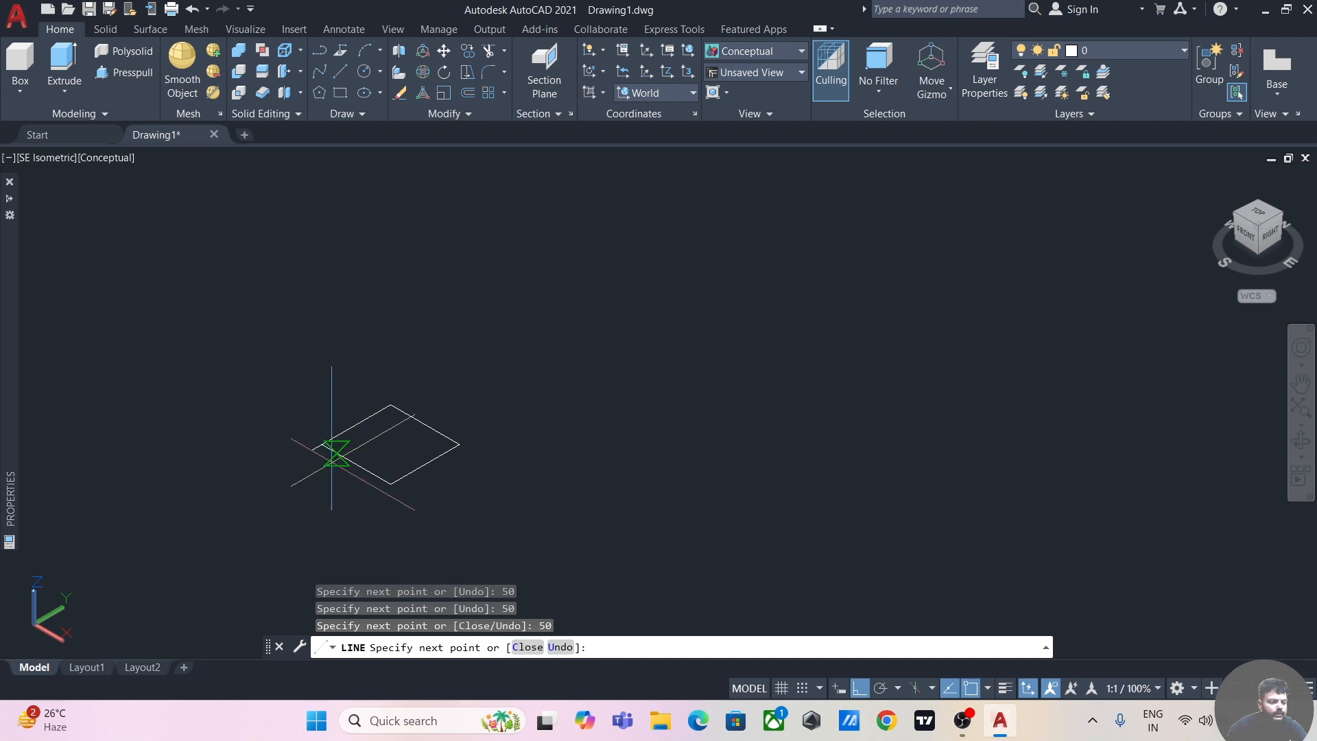
pyautogui.click(321, 447)
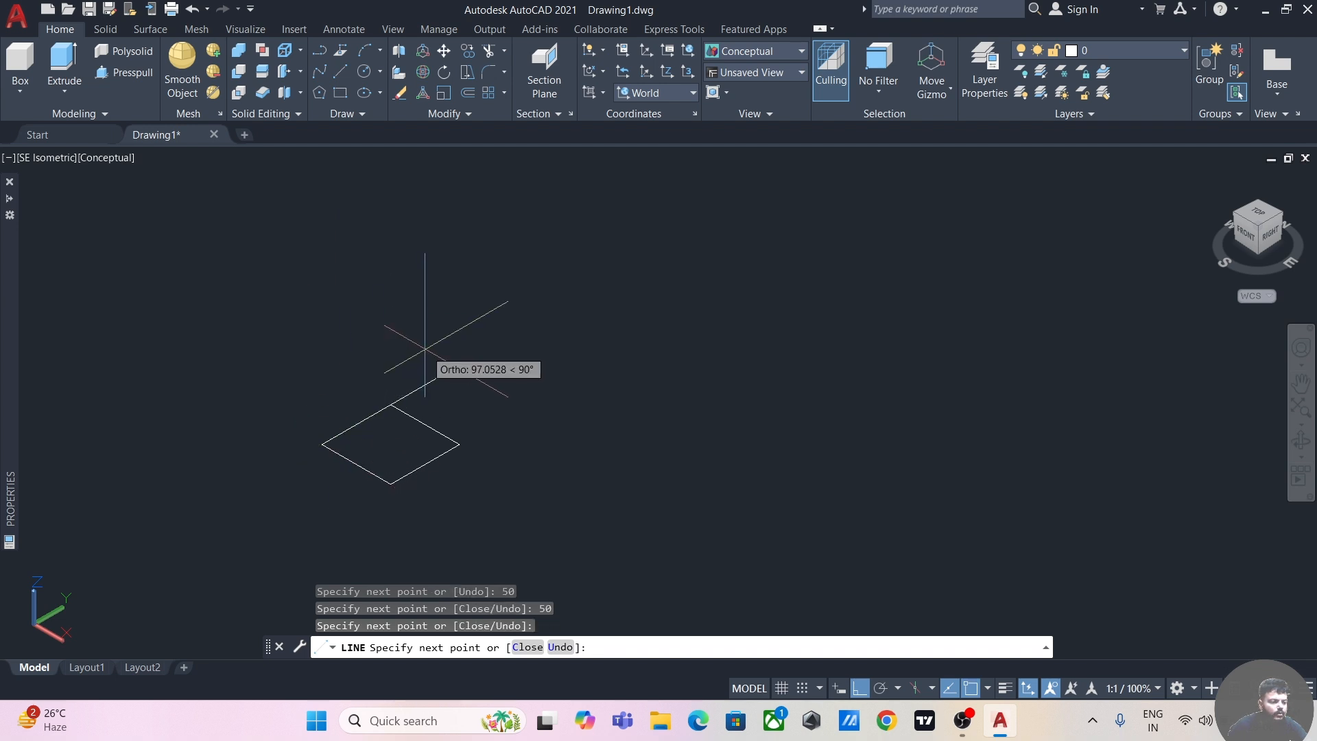
pyautogui.press('Escape')
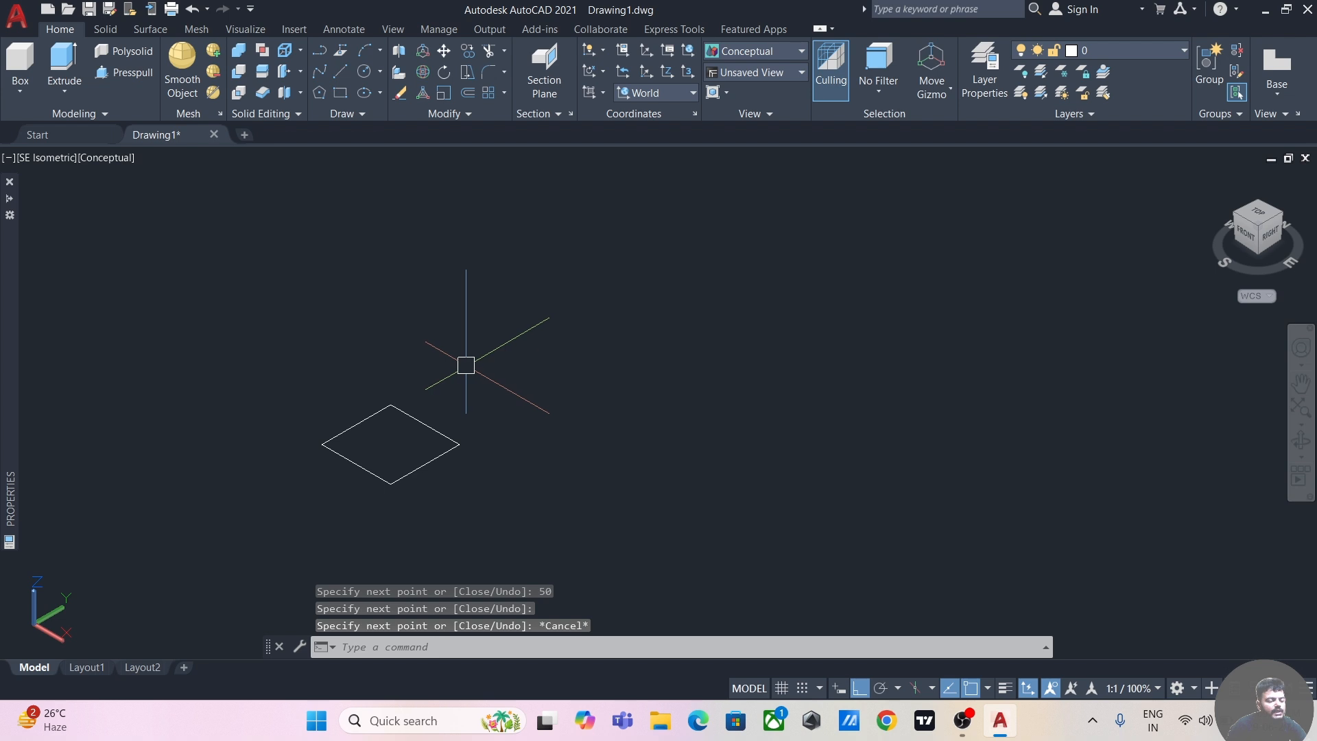
# Step: Extrude the four separate lines of the square to a height of 50
pyautogui.moveTo(465, 361)
pyautogui.mouseDown(button='middle')
pyautogui.moveTo(429, 376)
pyautogui.moveTo(462, 378)
pyautogui.mouseUp(button='middle')
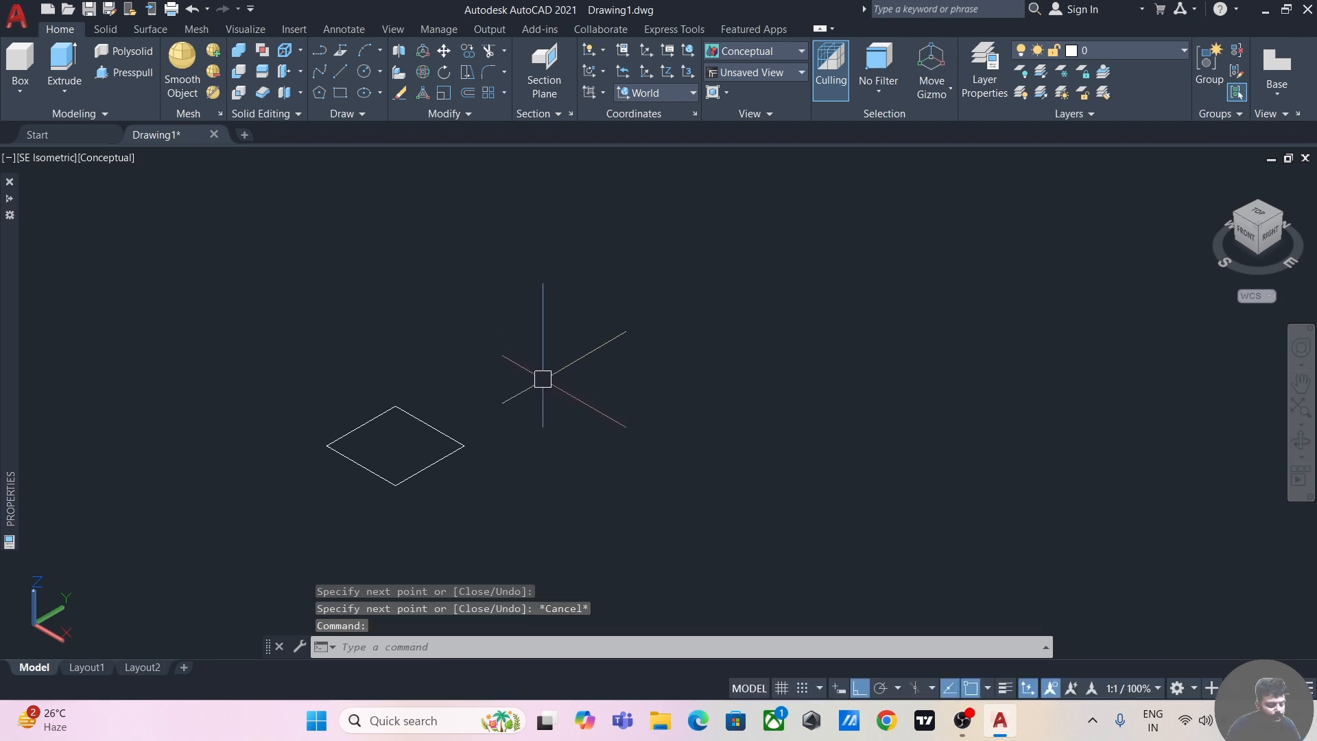
pyautogui.write('ex')
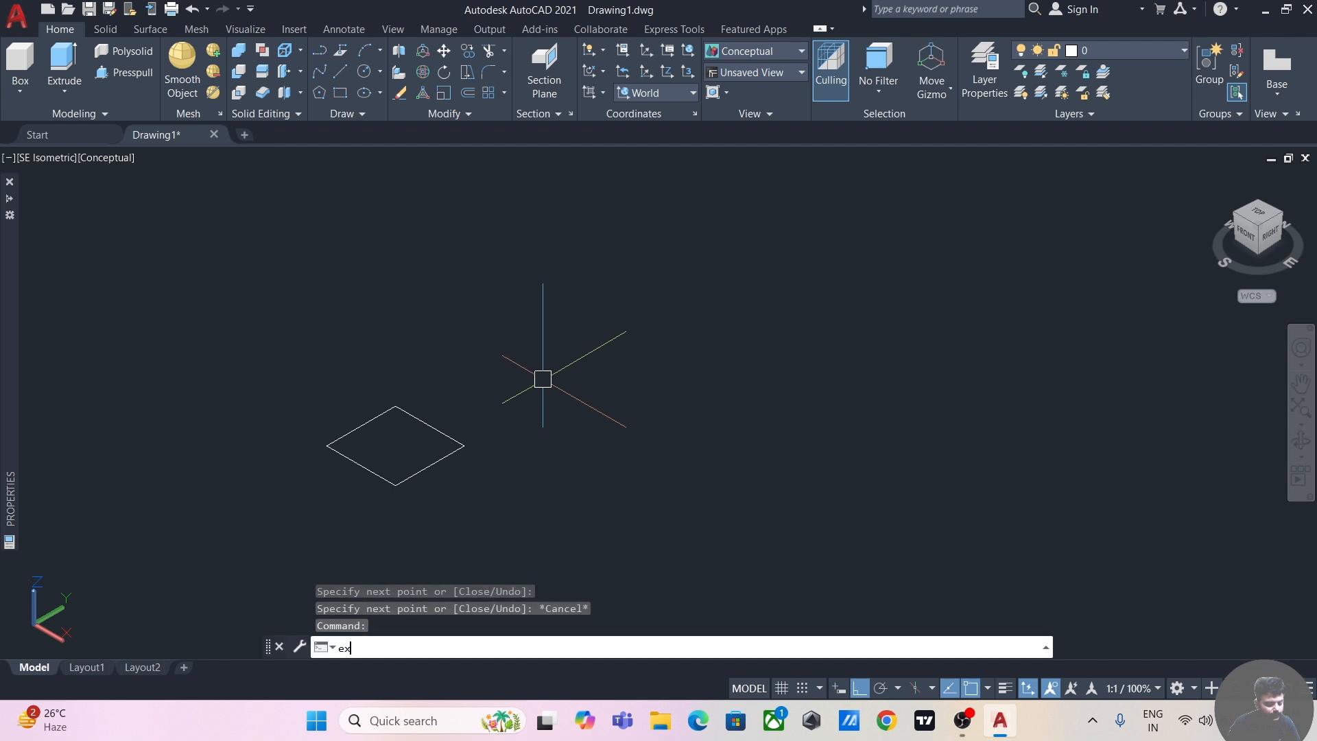
pyautogui.write('t')
pyautogui.press('Return')
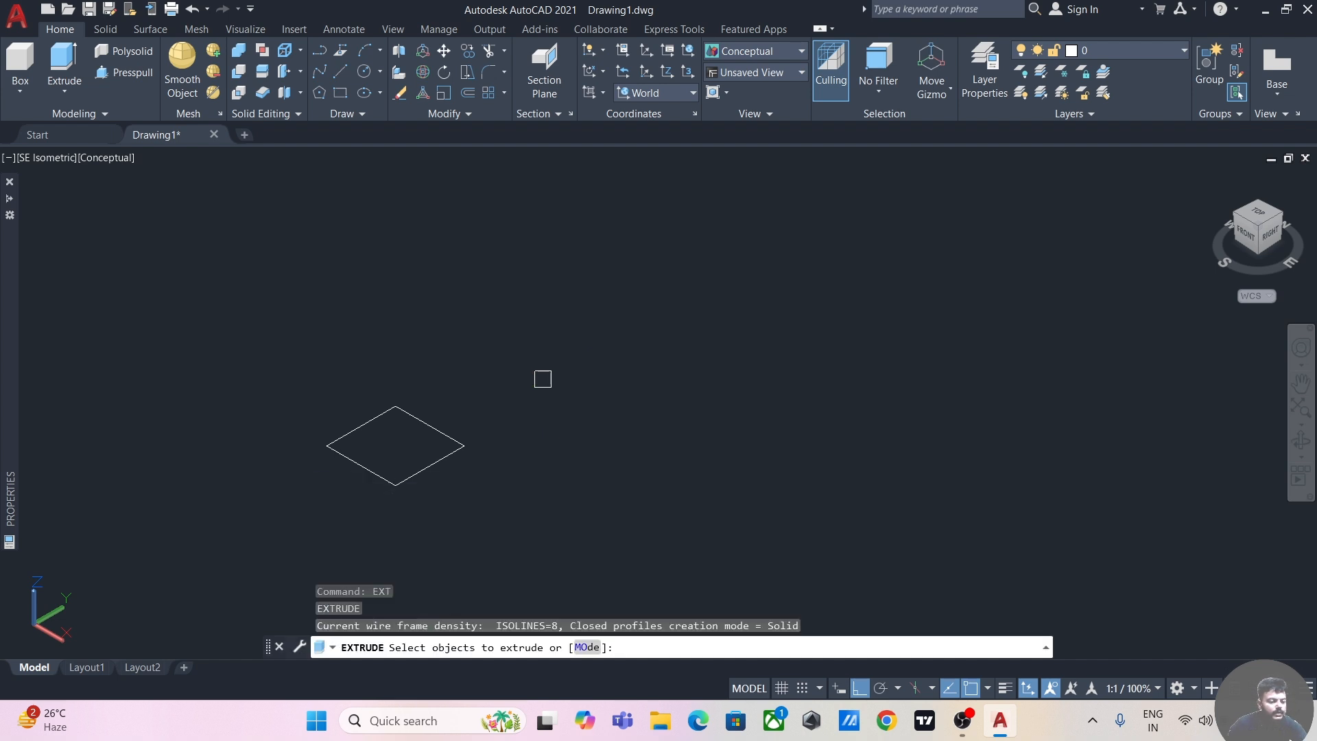
pyautogui.click(434, 467)
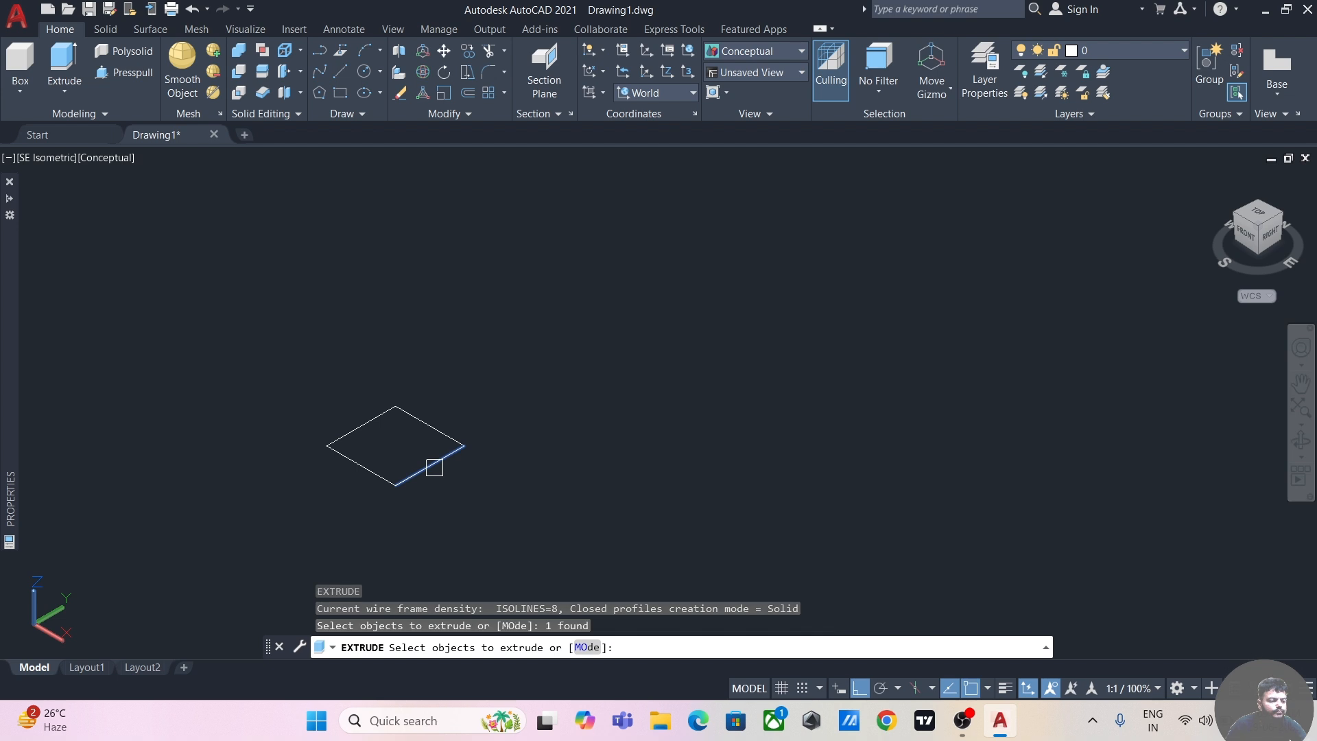
pyautogui.click(364, 474)
pyautogui.click(363, 425)
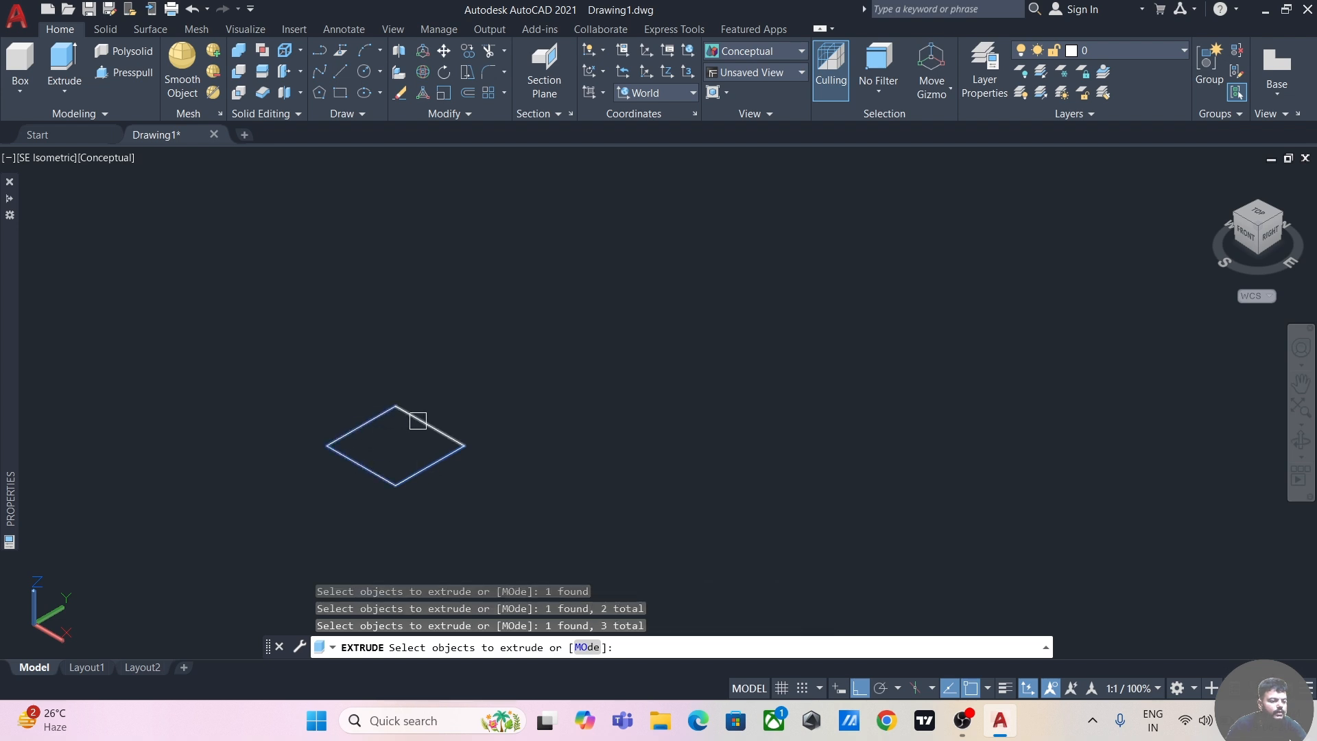
pyautogui.press('Return')
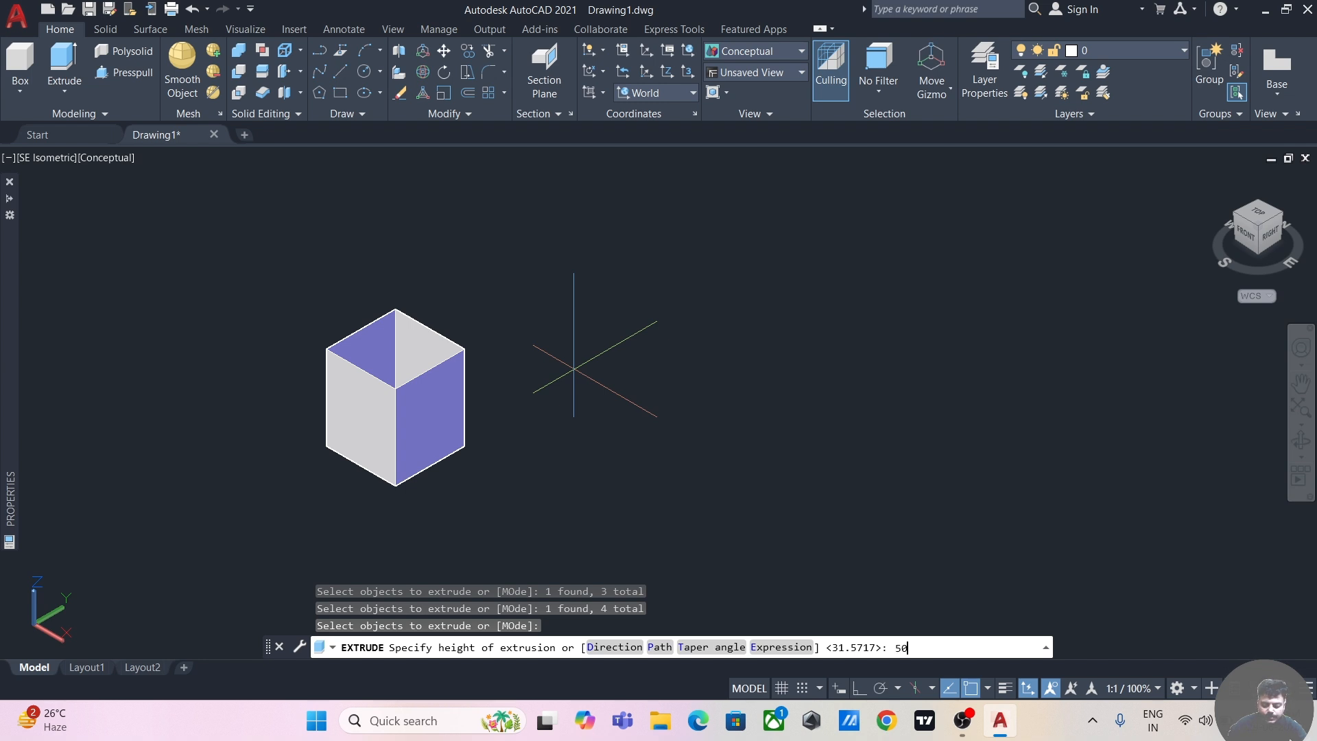
pyautogui.write('50')
pyautogui.press('Return')
# Step: Draw a second 50 by 50 square as one polyline, beside the open-topped extruded box
pyautogui.scroll(4, 494, 474)
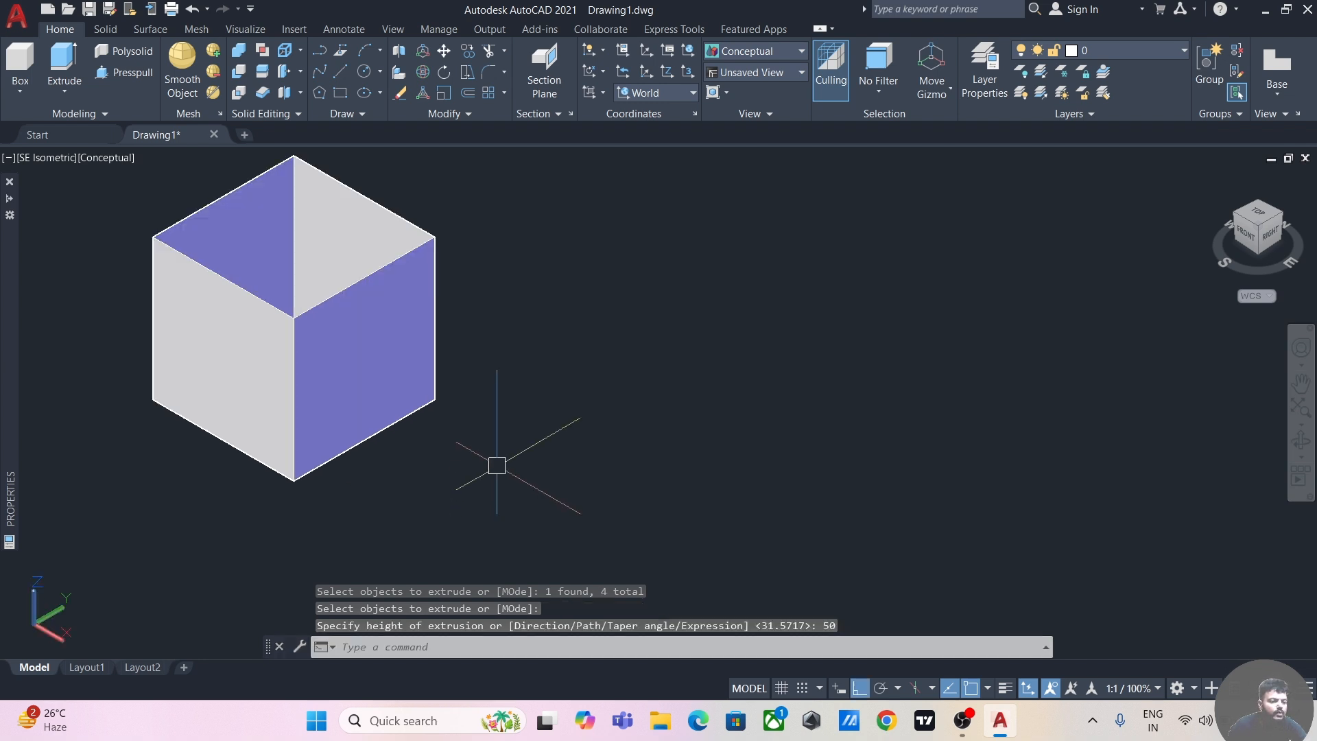
pyautogui.scroll(-5, 535, 394)
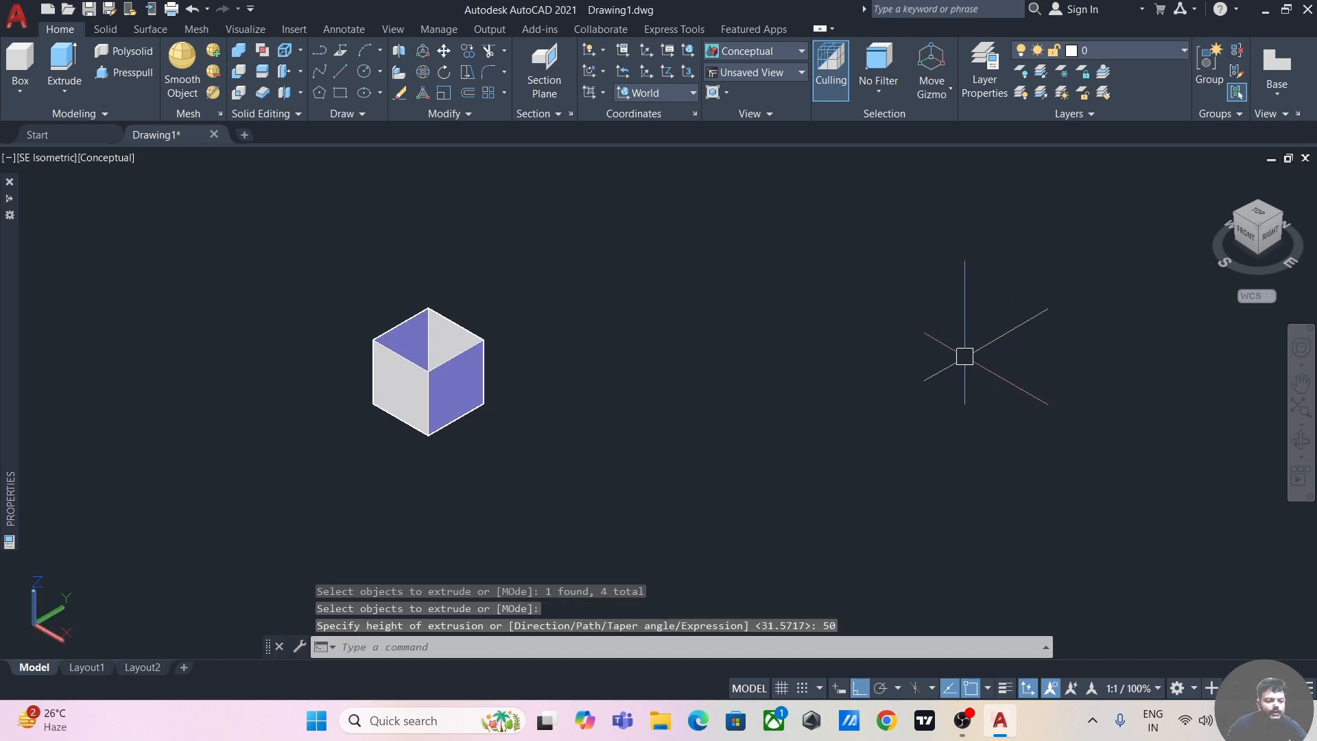
pyautogui.keyDown('shift'); pyautogui.moveTo(964, 357); pyautogui.dragTo(961, 391, button='middle'); pyautogui.keyUp('shift')
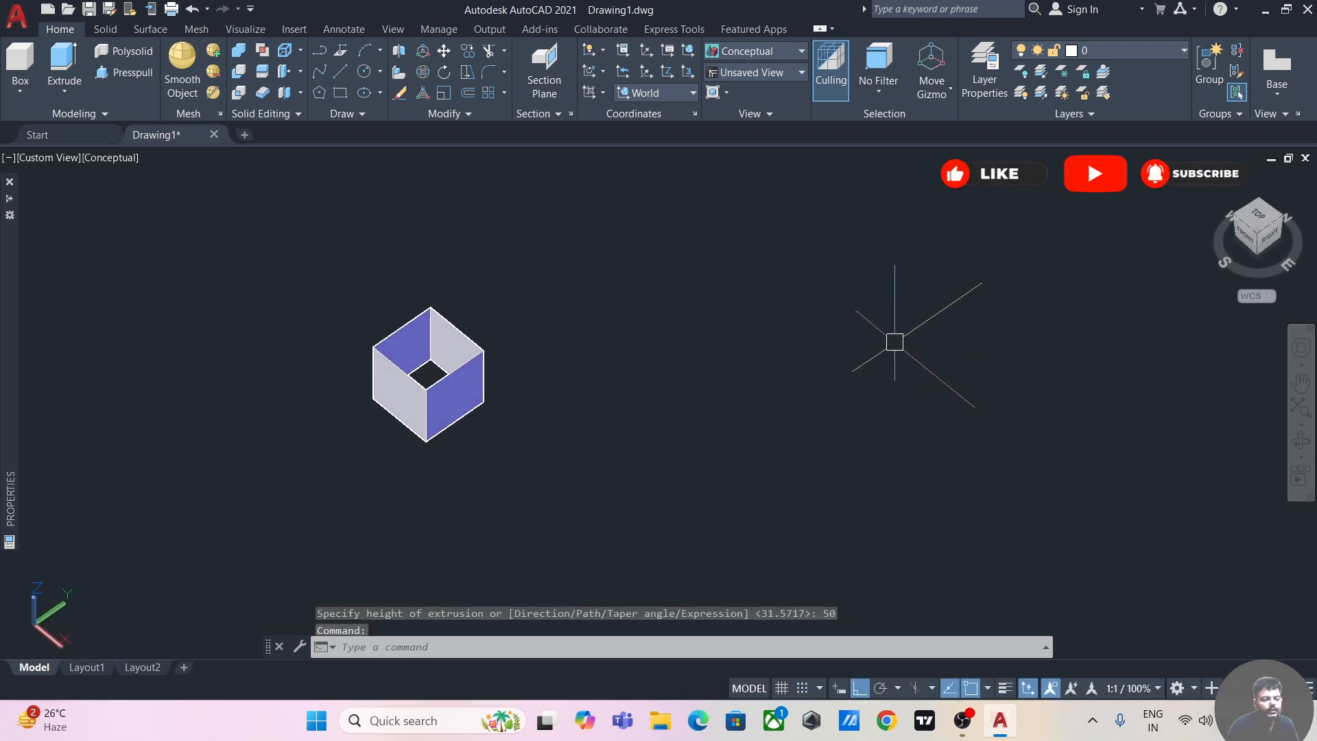
pyautogui.moveTo(866, 315); pyautogui.dragTo(803, 381, button='middle')
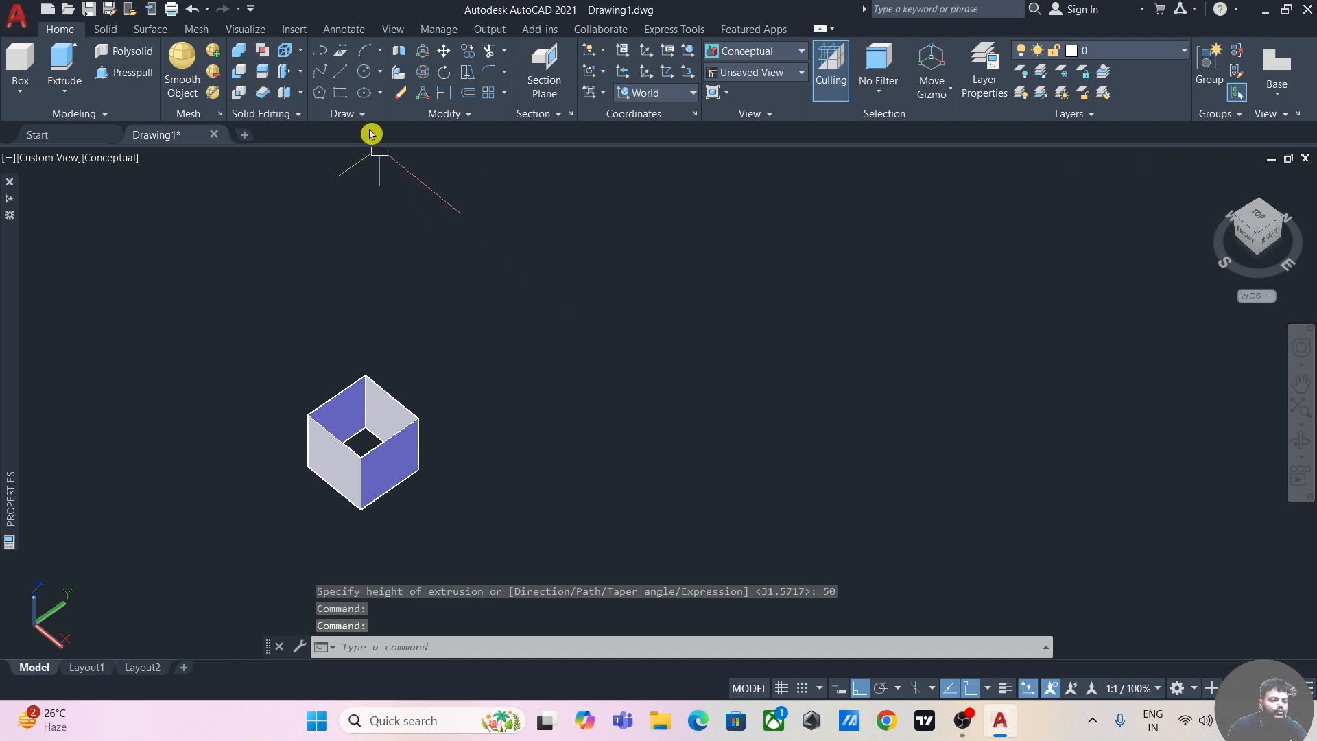
pyautogui.click(320, 52)
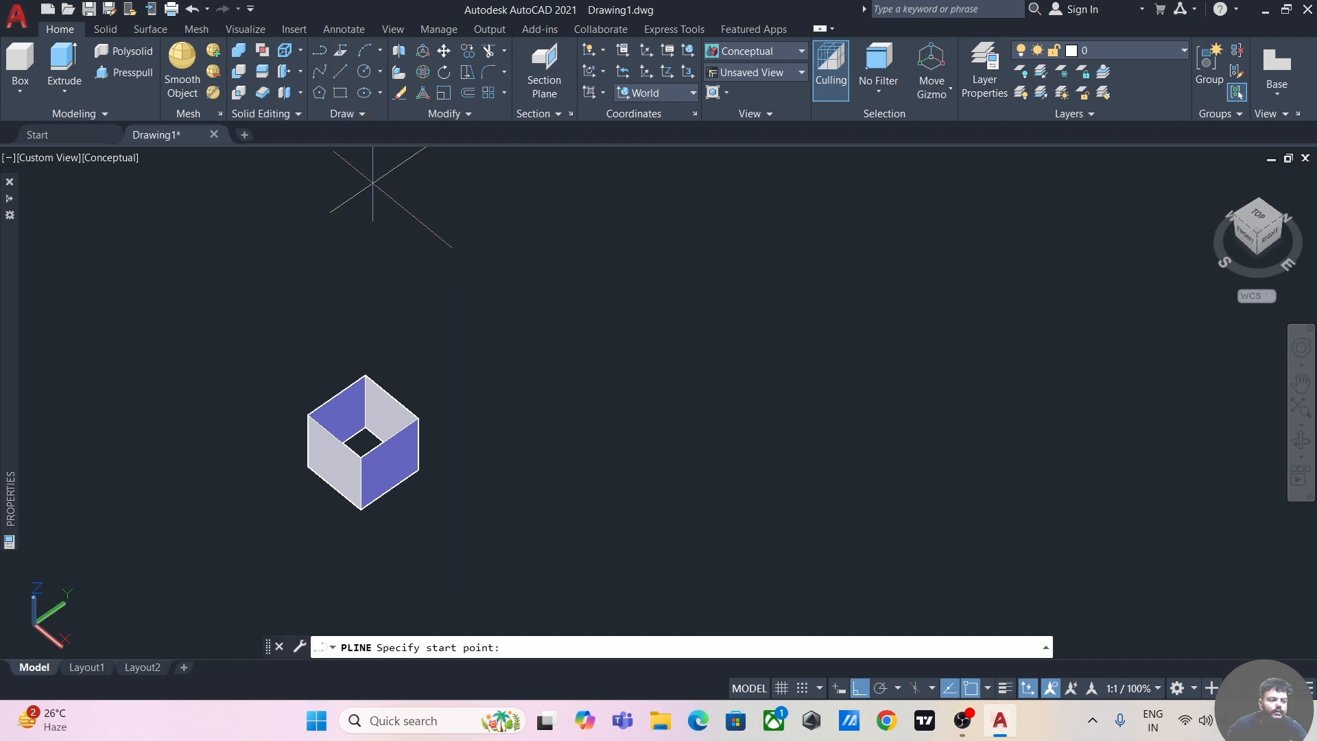
pyautogui.click(581, 473)
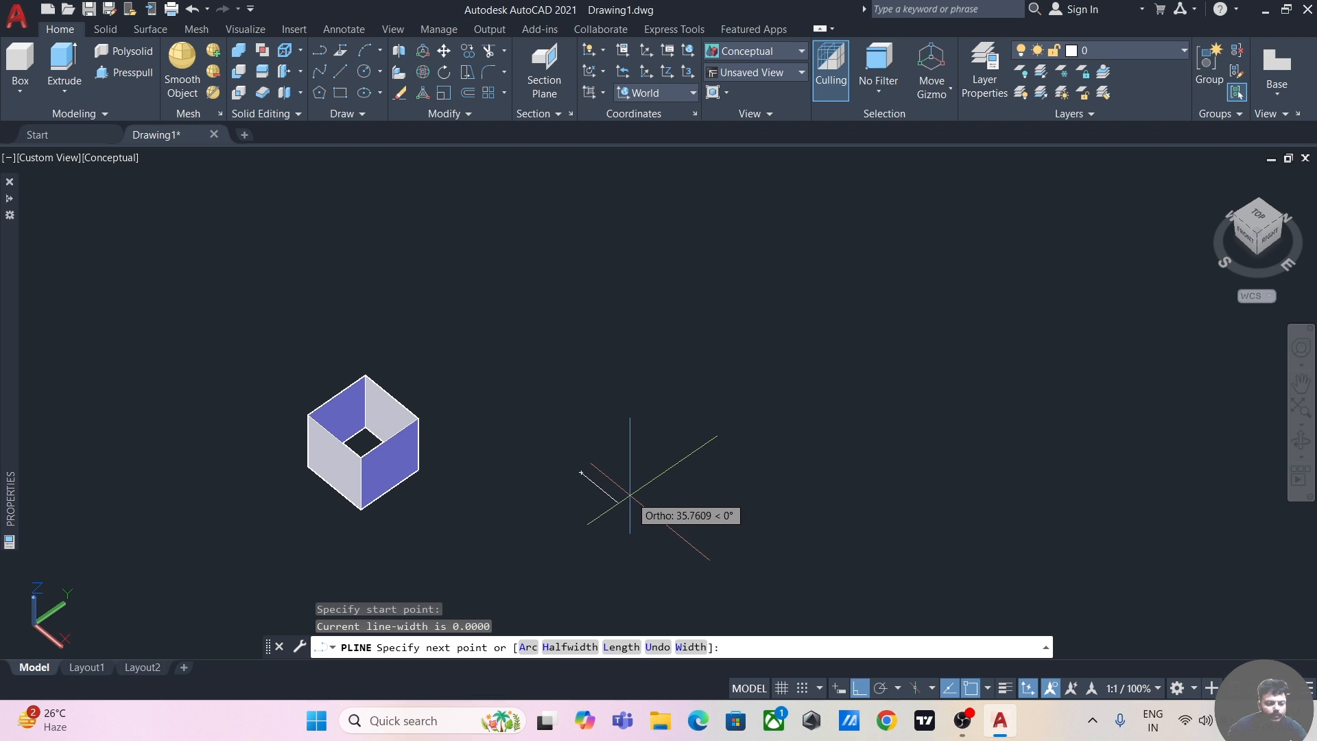
pyautogui.write('50')
pyautogui.press('Return')
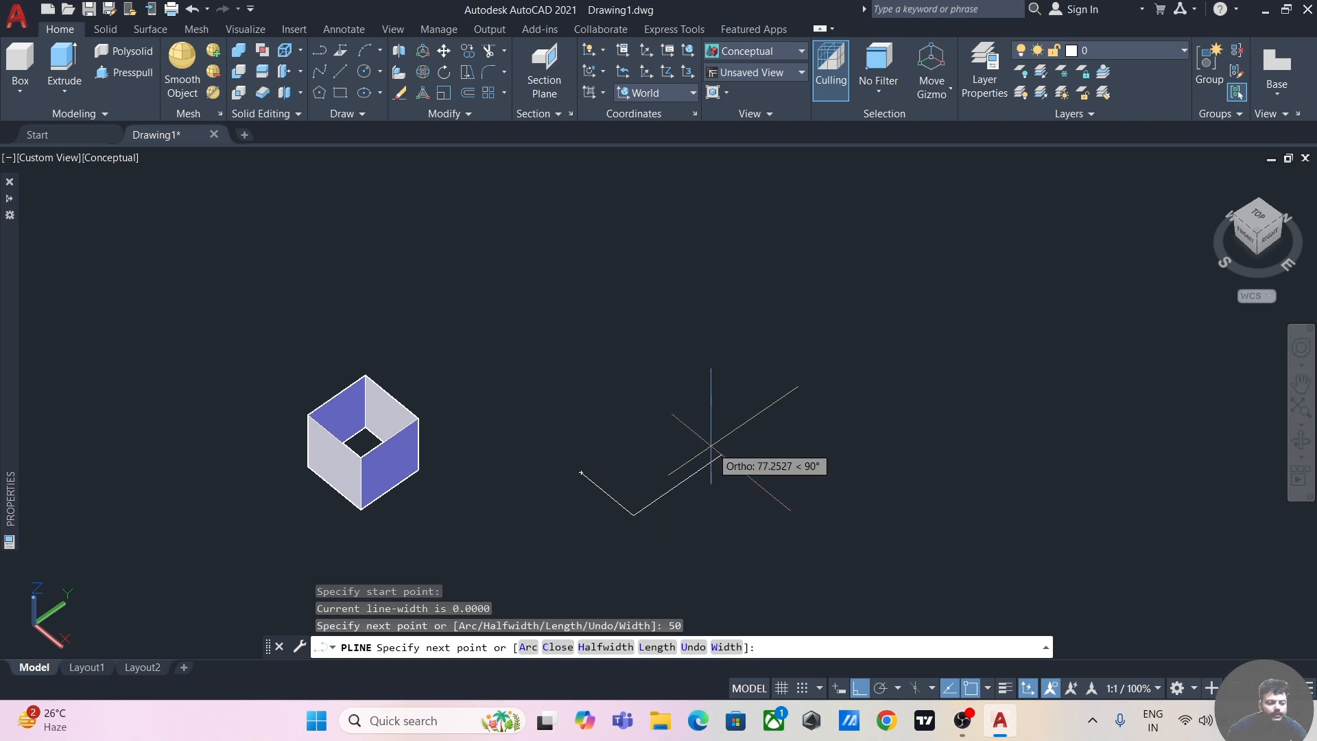
pyautogui.write('50')
pyautogui.press('Return')
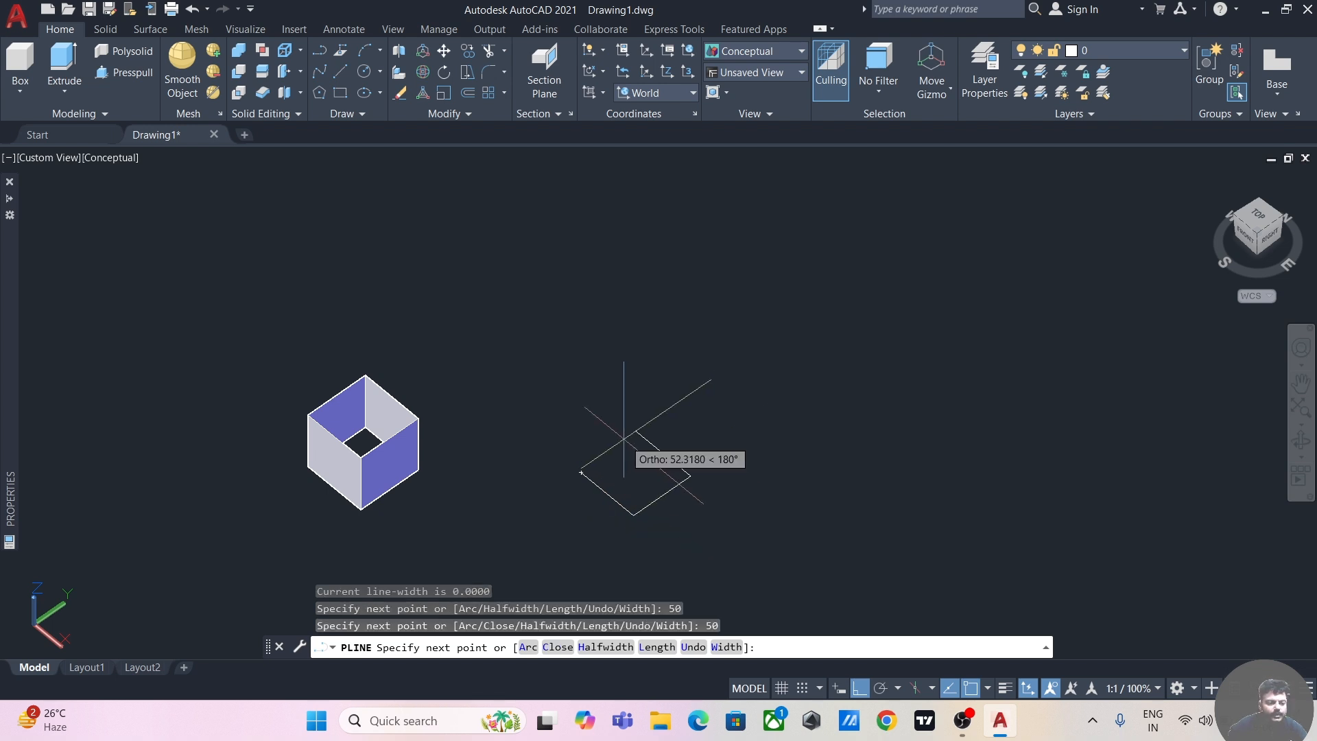
pyautogui.write('50')
pyautogui.press('Return')
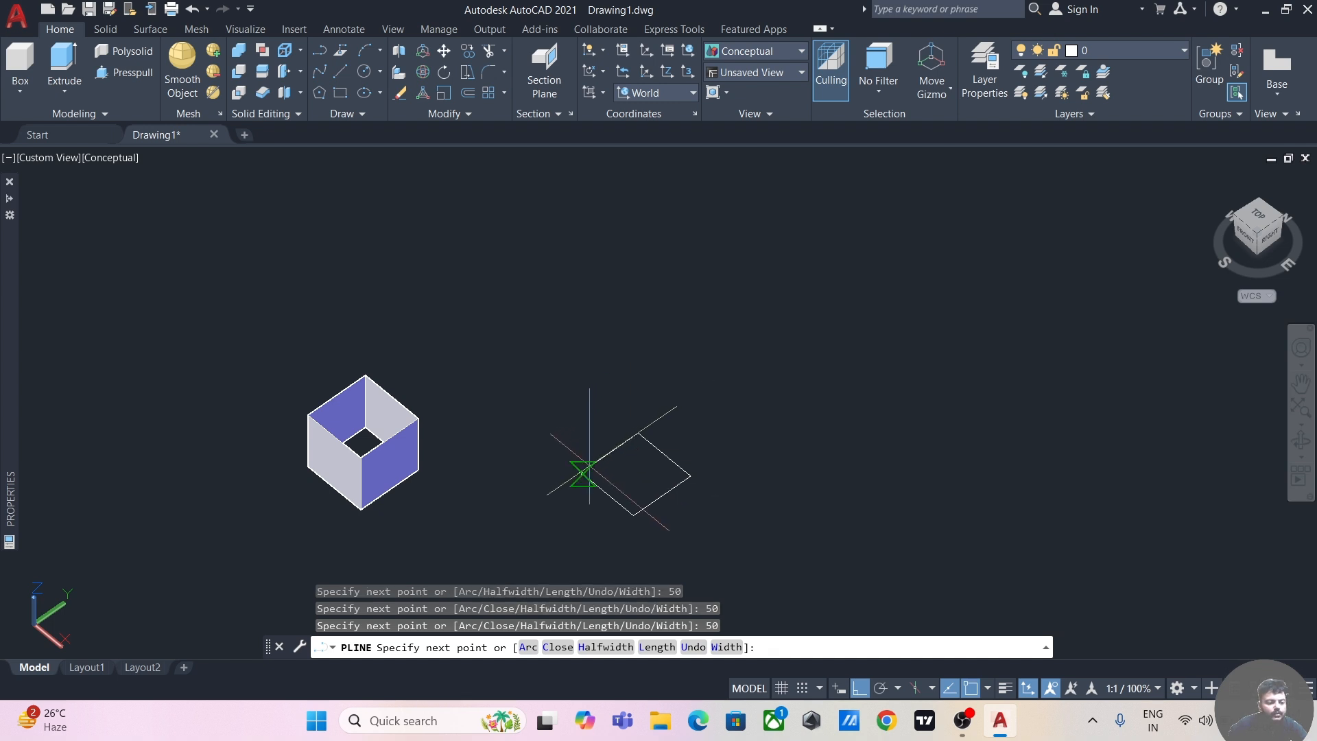
pyautogui.click(581, 471)
pyautogui.press('Escape')
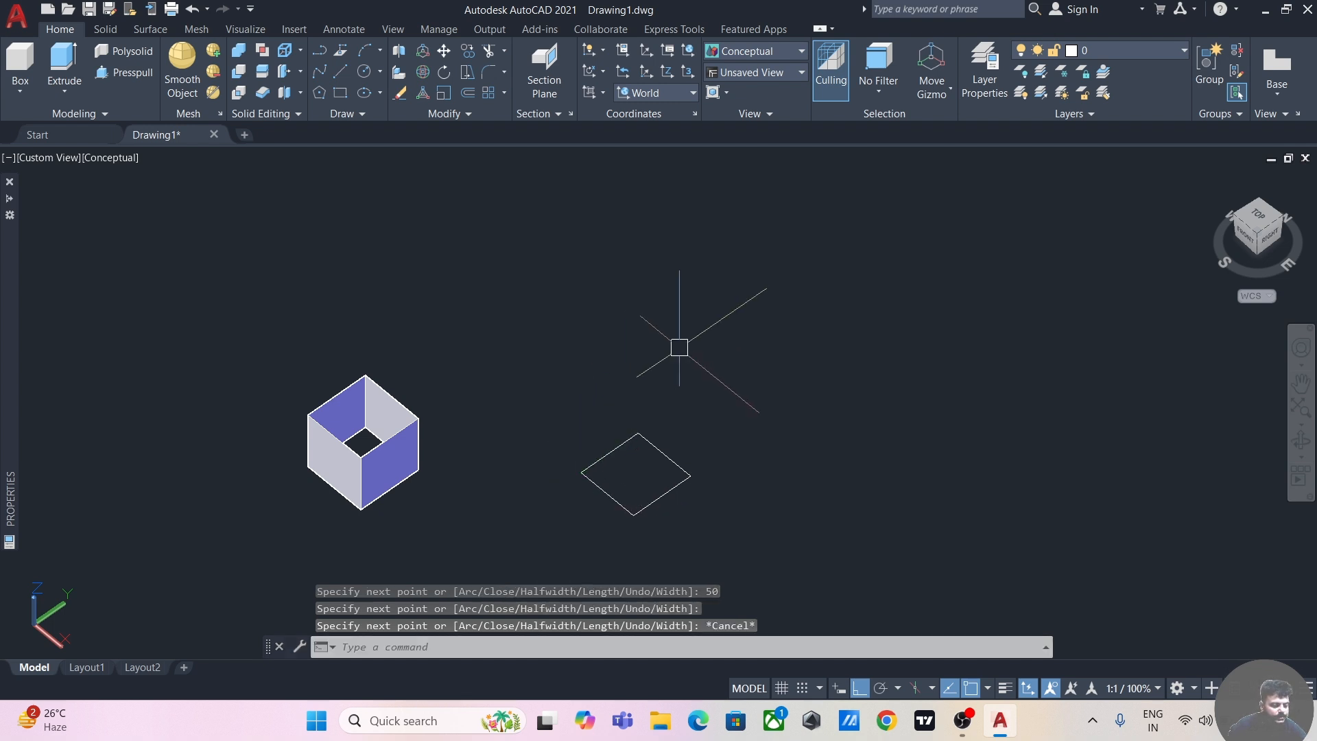
# Step: Check the object type of the second square in its properties, and clear the selection
pyautogui.moveTo(758, 367); pyautogui.dragTo(684, 343, button='middle')
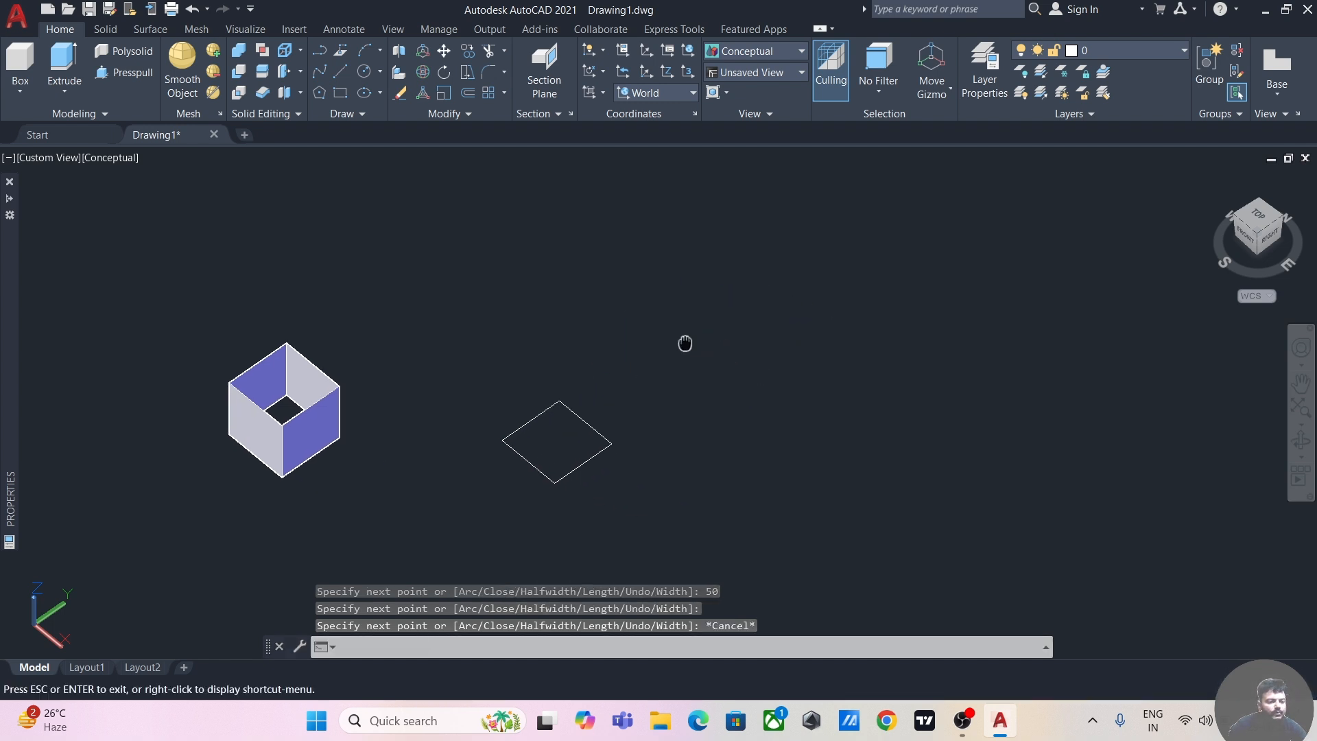
pyautogui.click(599, 433)
pyautogui.write('c')
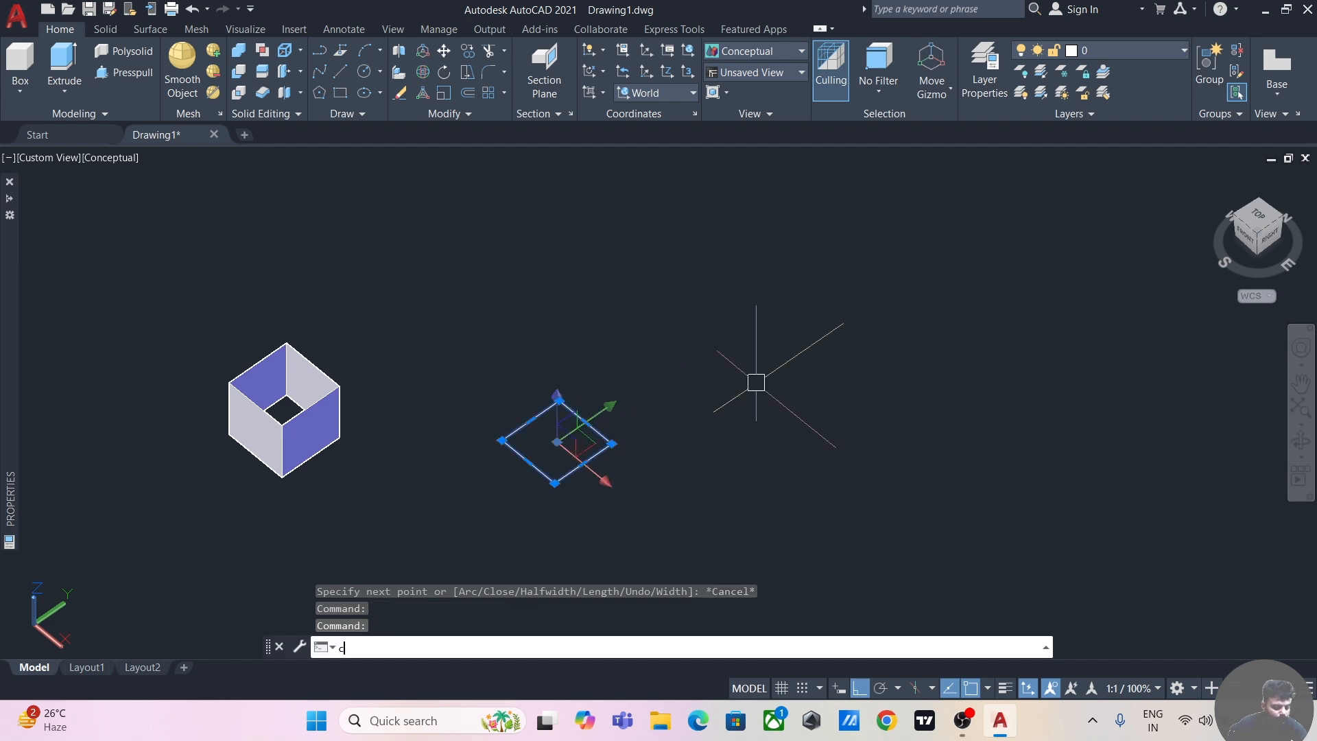
pyautogui.write('h')
pyautogui.press('Return')
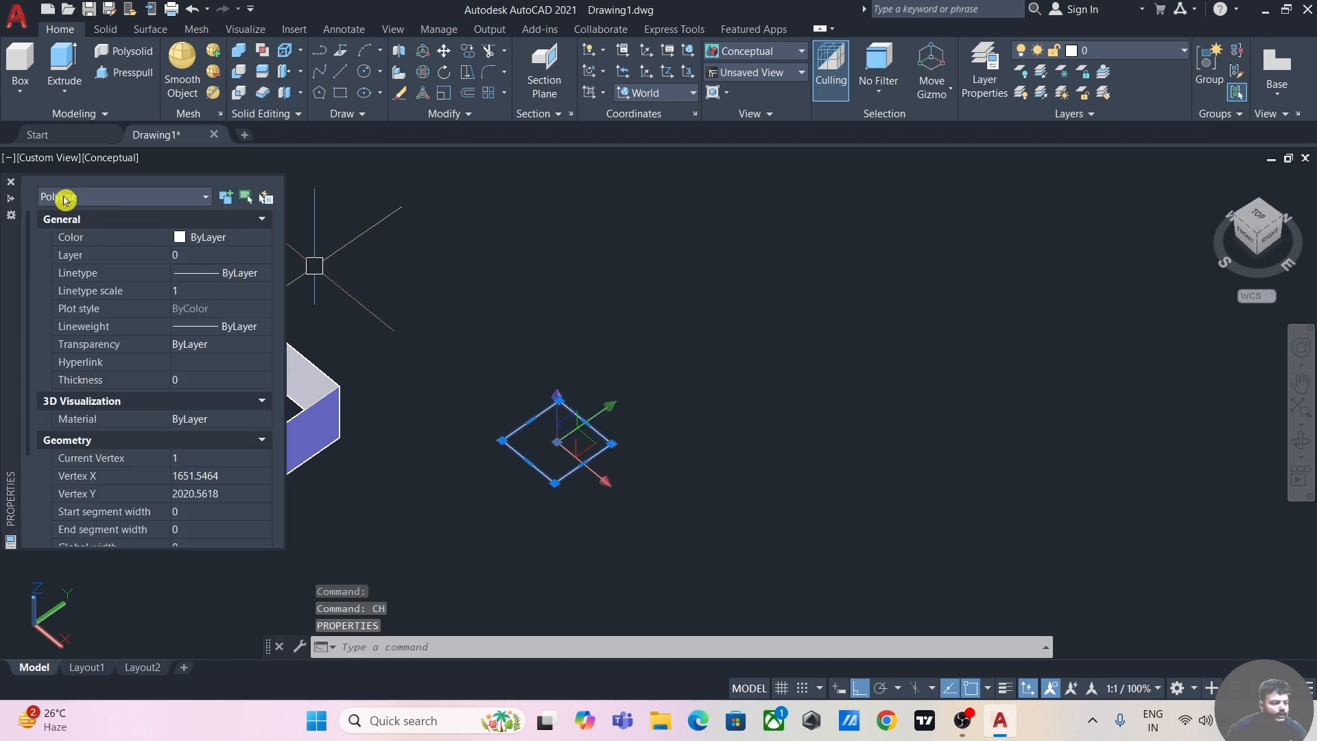
pyautogui.press('Escape')
pyautogui.press('Escape')
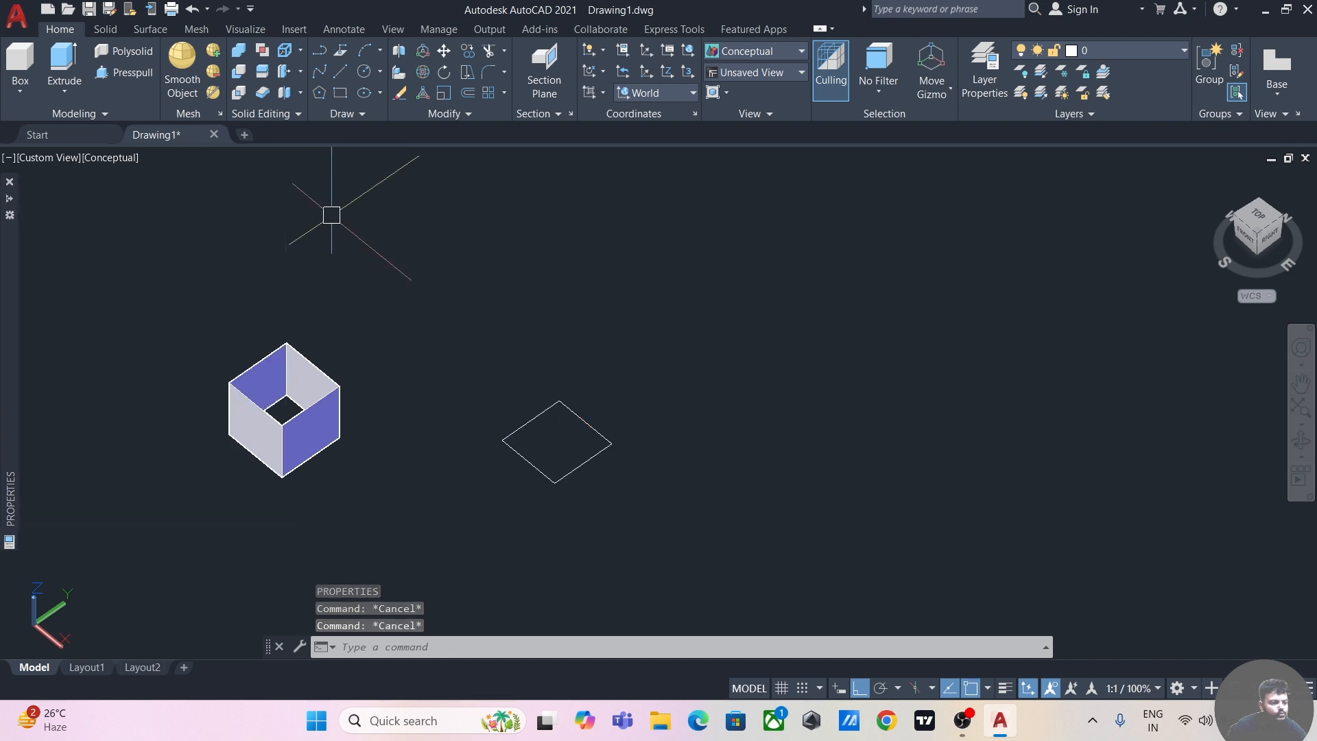
# Step: Extrude the polyline square to a height of 50 as a solid
pyautogui.click(79, 70)
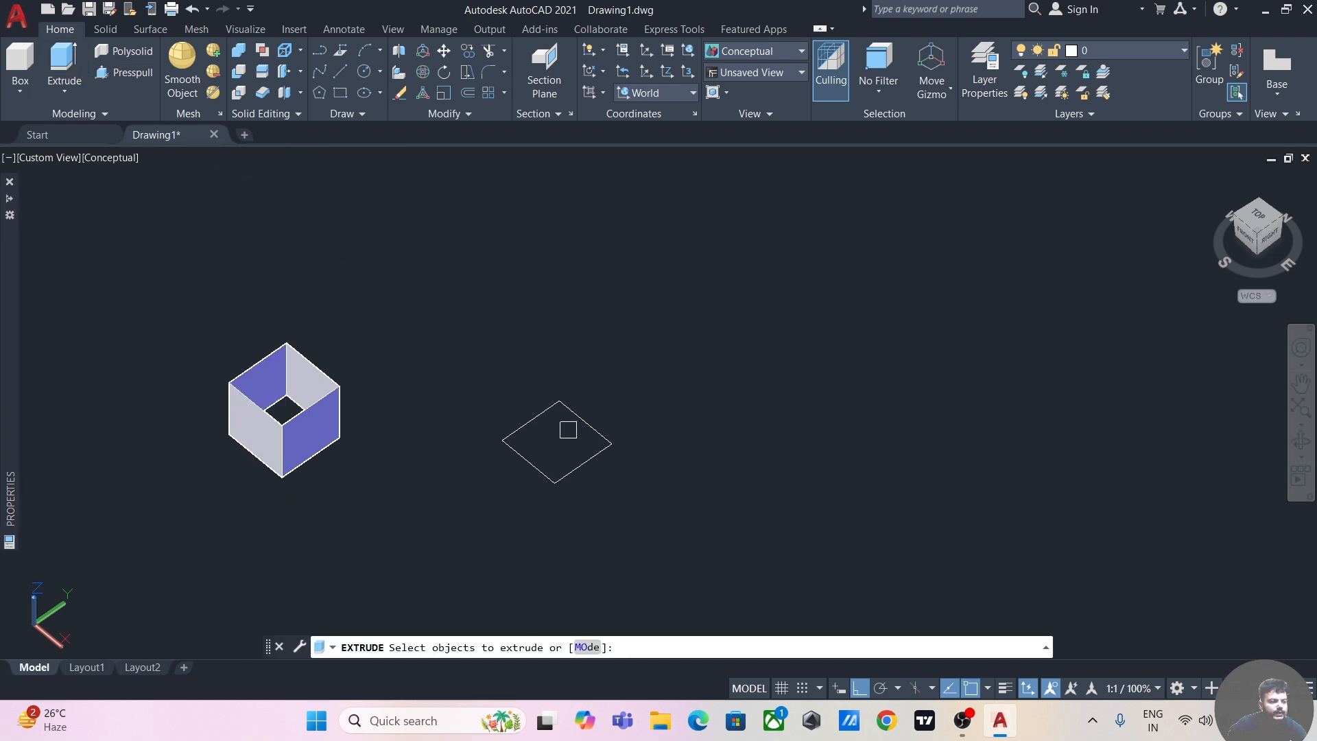
pyautogui.click(577, 469)
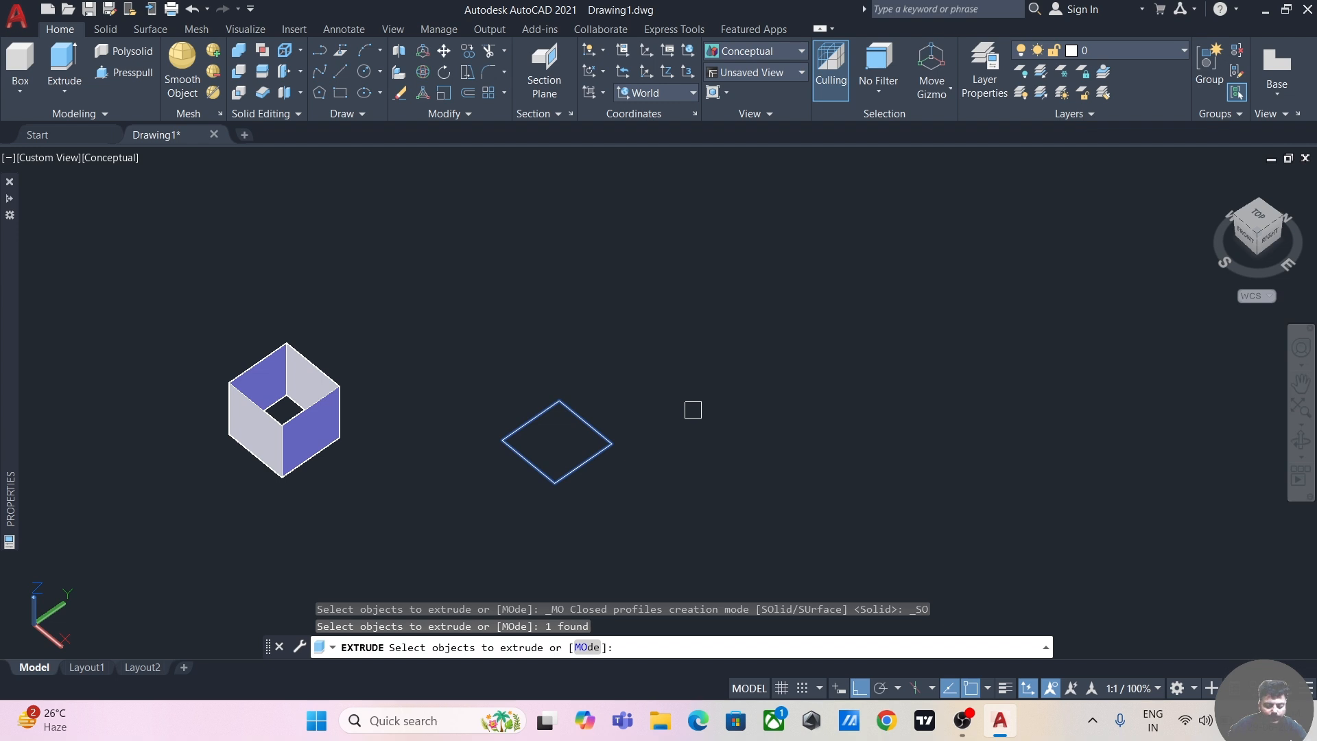
pyautogui.press('Return')
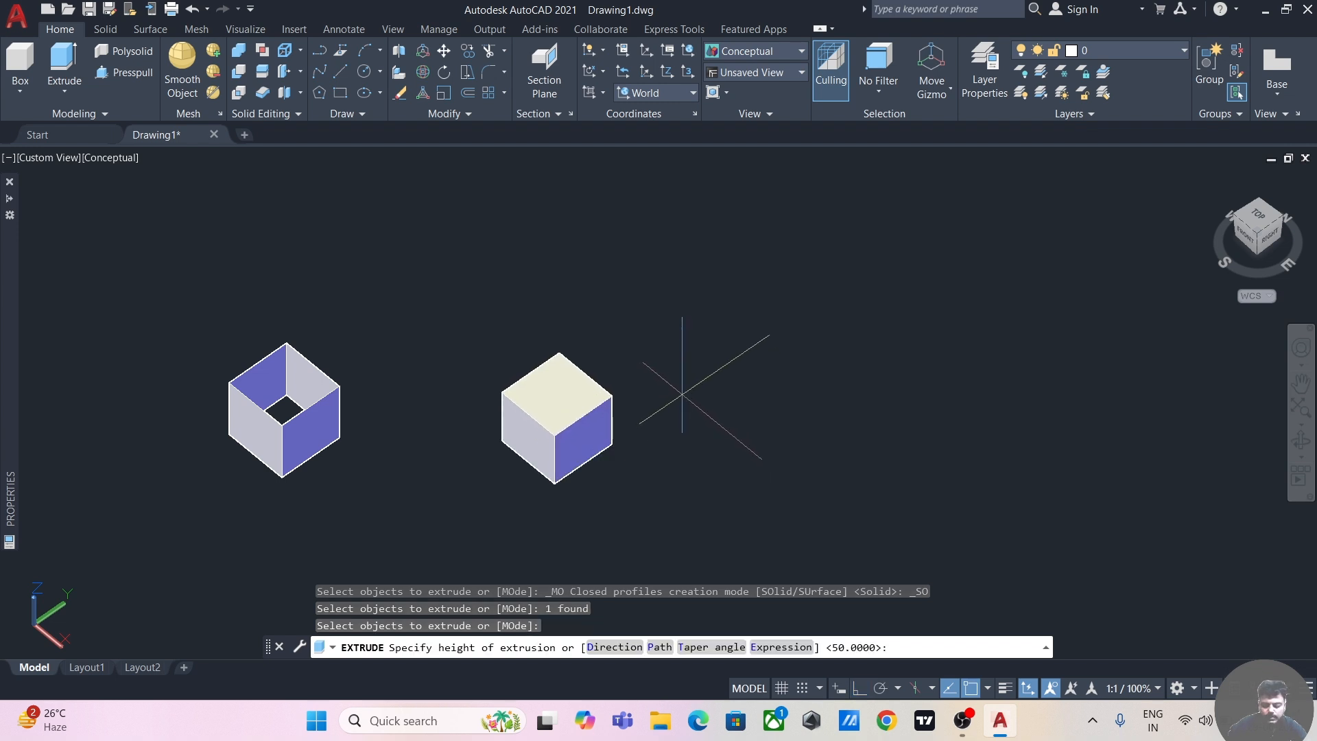
pyautogui.write('50')
pyautogui.press('Return')
pyautogui.press('F8')
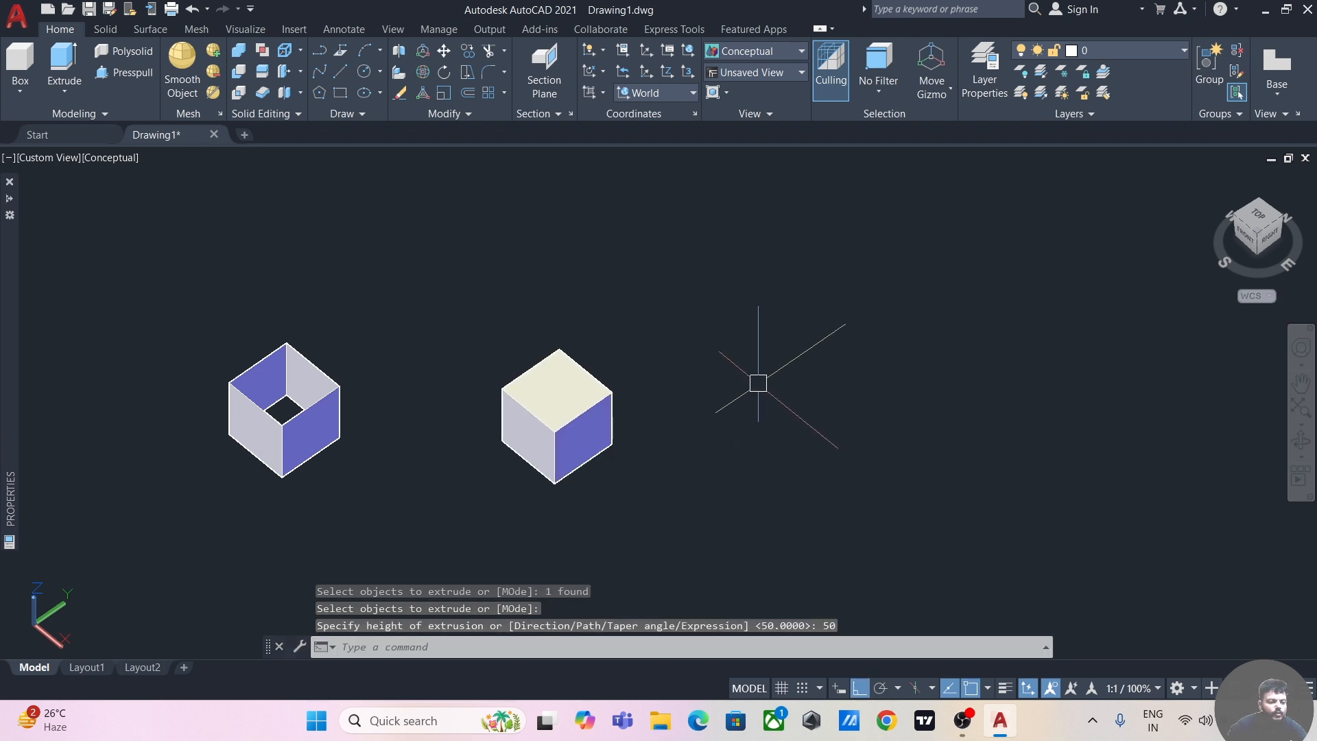
pyautogui.moveTo(764, 417)
pyautogui.mouseDown(button='middle')
pyautogui.moveTo(777, 420)
pyautogui.moveTo(776, 404)
pyautogui.moveTo(764, 431)
pyautogui.mouseUp(button='middle')
pyautogui.keyDown('shift'); pyautogui.moveTo(811, 467); pyautogui.dragTo(800, 432, button='middle'); pyautogui.keyUp('shift')
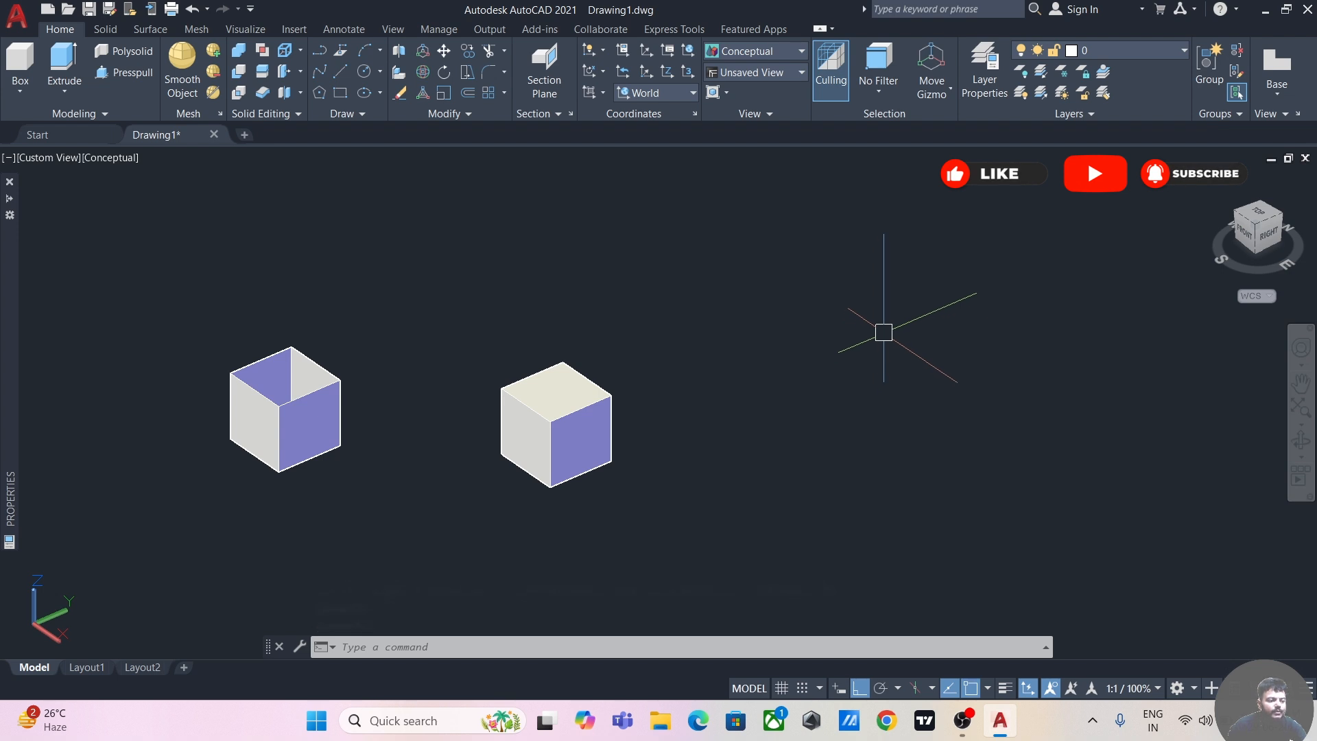
pyautogui.moveTo(884, 332); pyautogui.dragTo(679, 319, button='middle')
pyautogui.press('Escape')
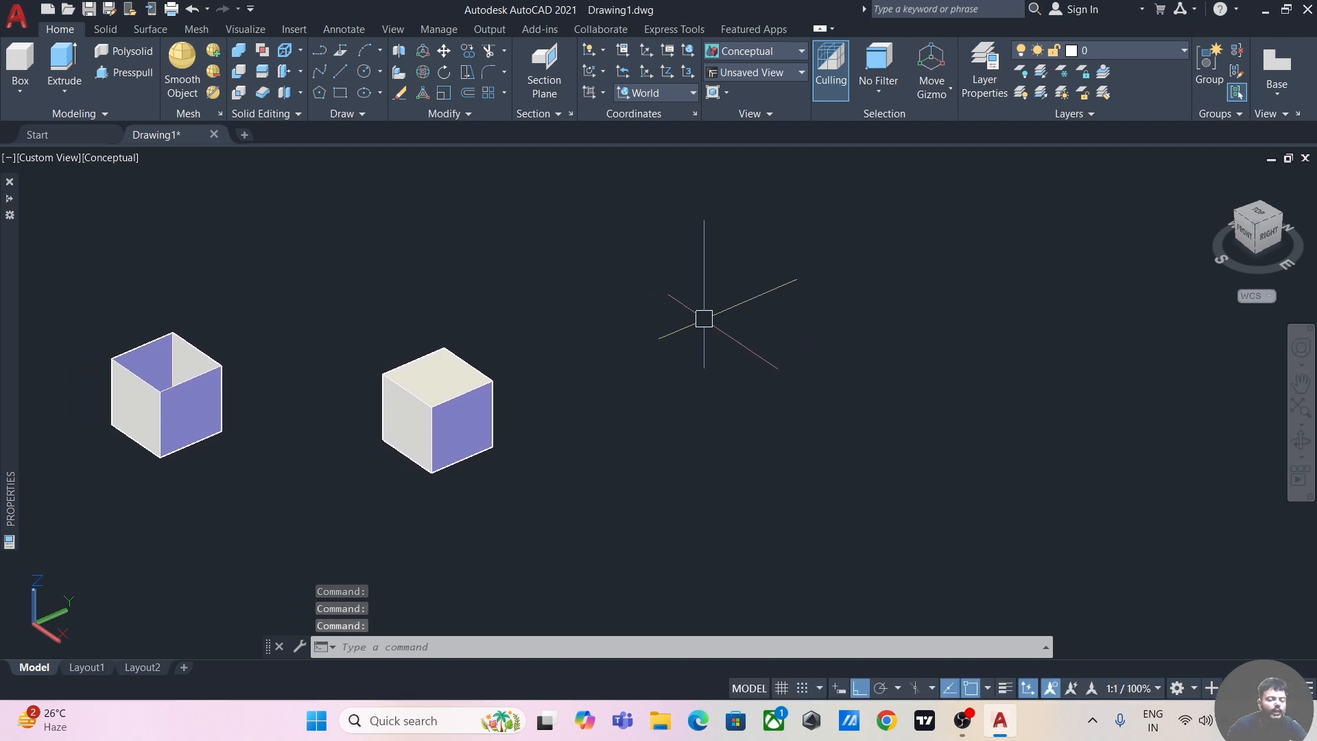
# Step: Draw two concentric circles with radii of 50 and 40 in the empty area beside the solid cube
pyautogui.moveTo(764, 318); pyautogui.dragTo(514, 323, button='middle')
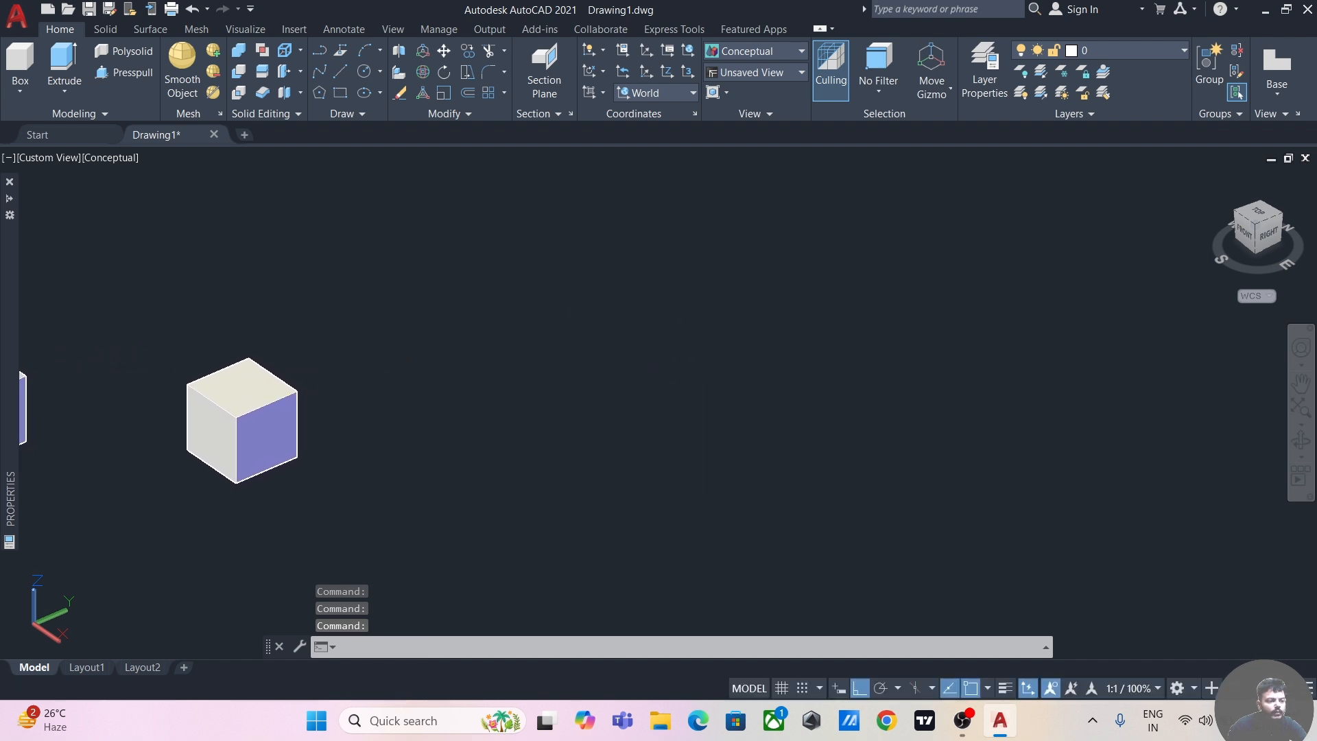
pyautogui.click(364, 72)
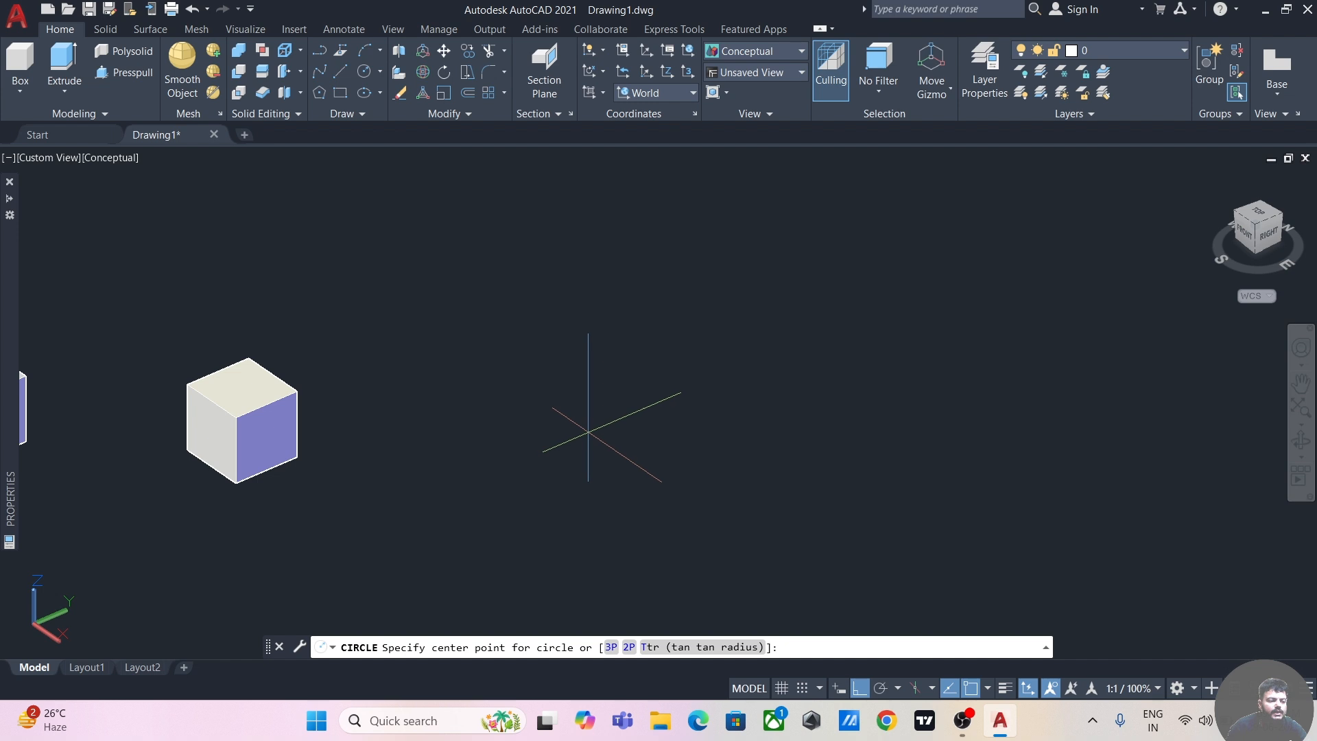
pyautogui.click(586, 421)
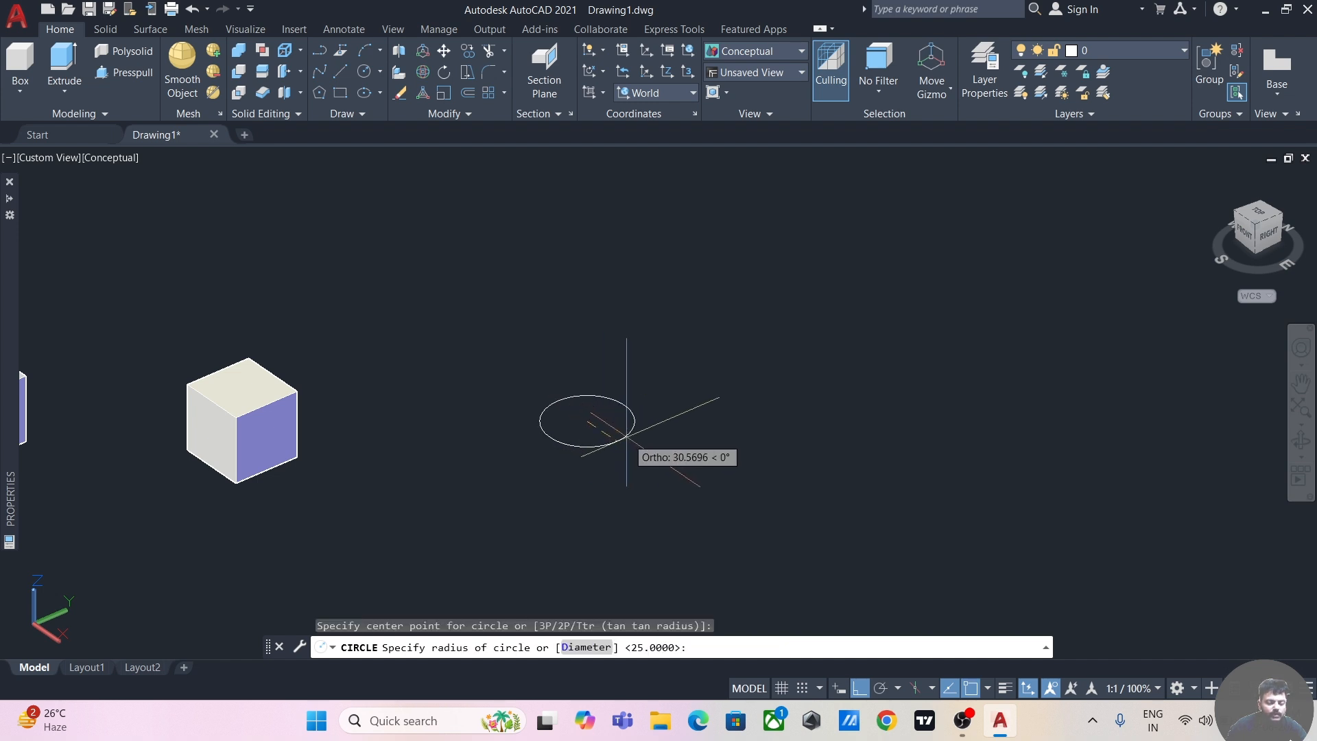
pyautogui.write('50')
pyautogui.press('Return')
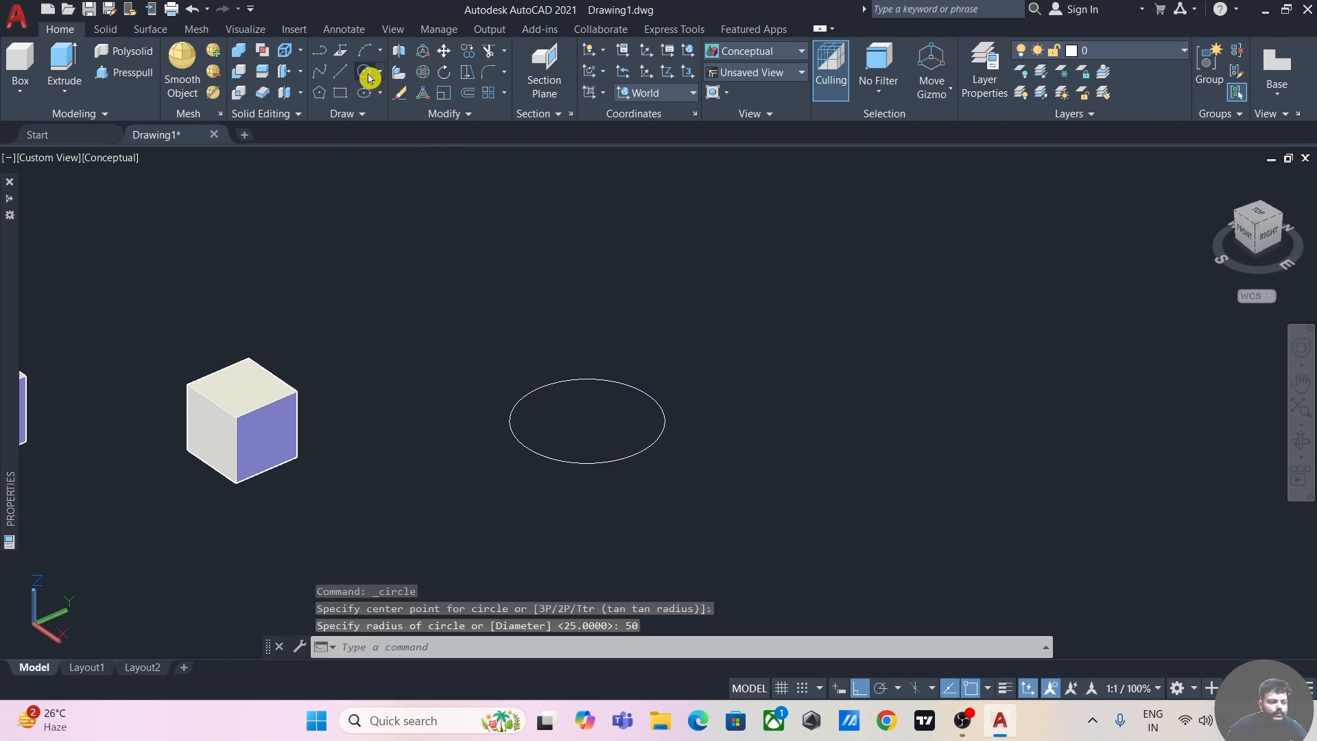
pyautogui.click(369, 78)
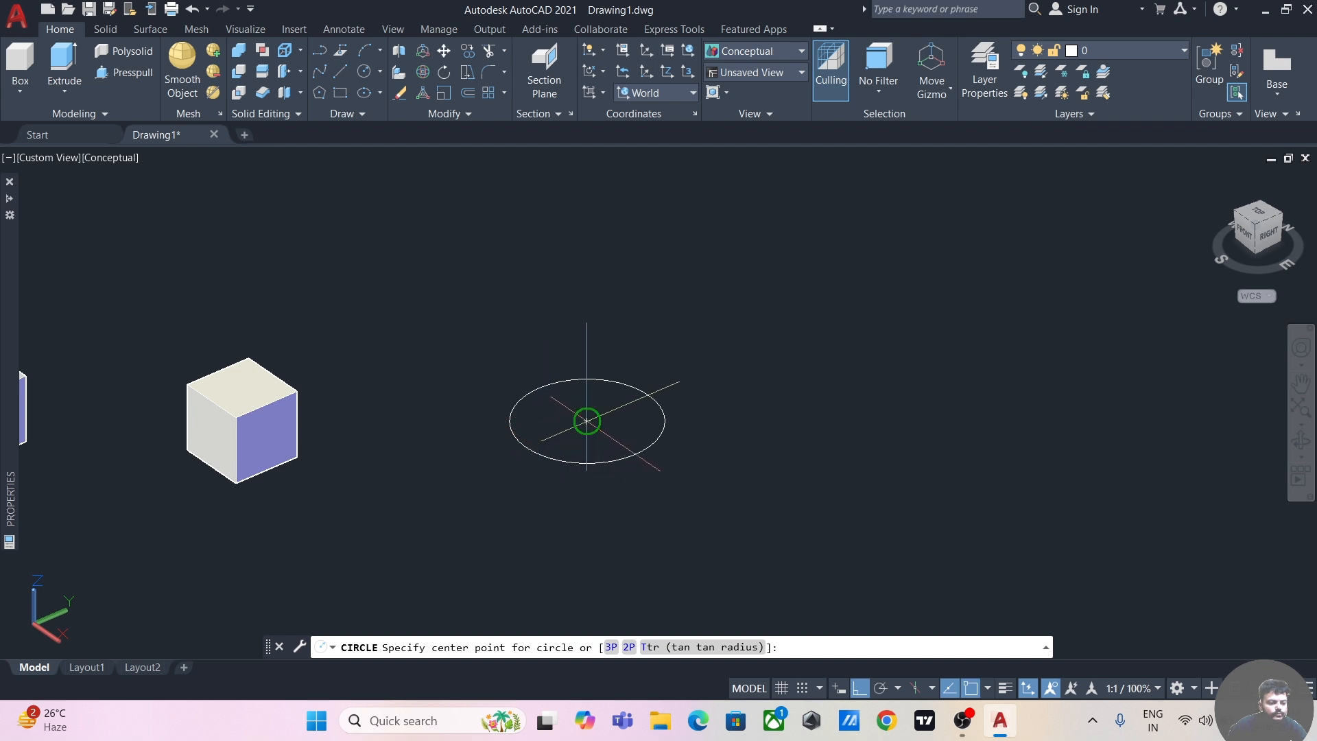
pyautogui.click(586, 420)
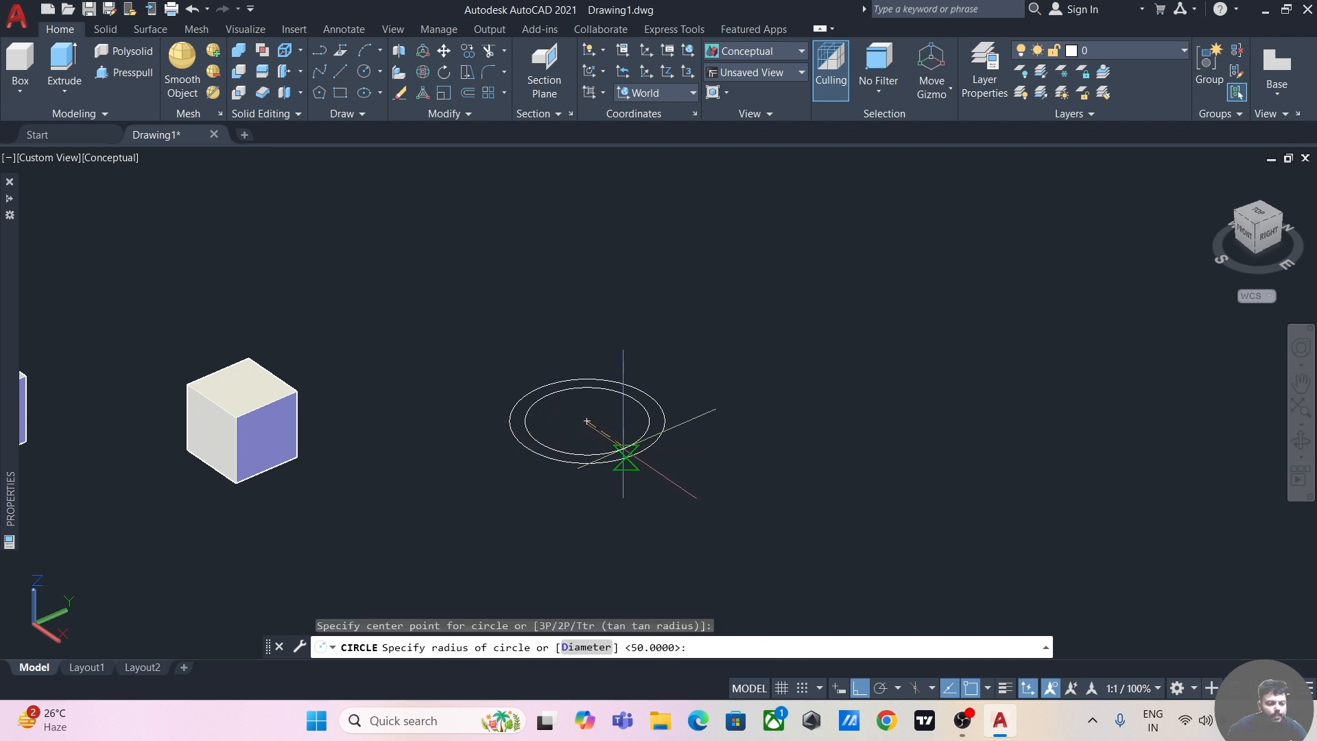
pyautogui.write('40')
pyautogui.press('Return')
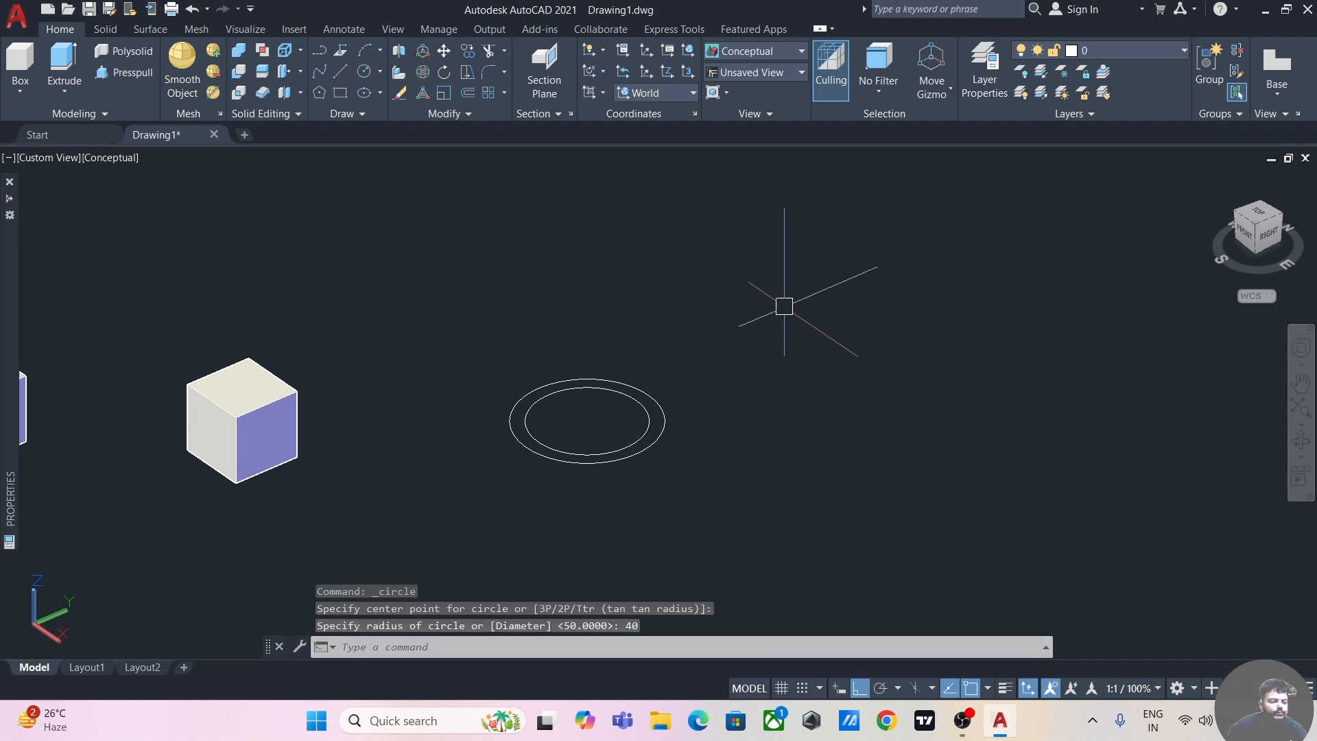
# Step: Extrude both concentric circles together as solids to a height of 70
pyautogui.scroll(2, 715, 412)
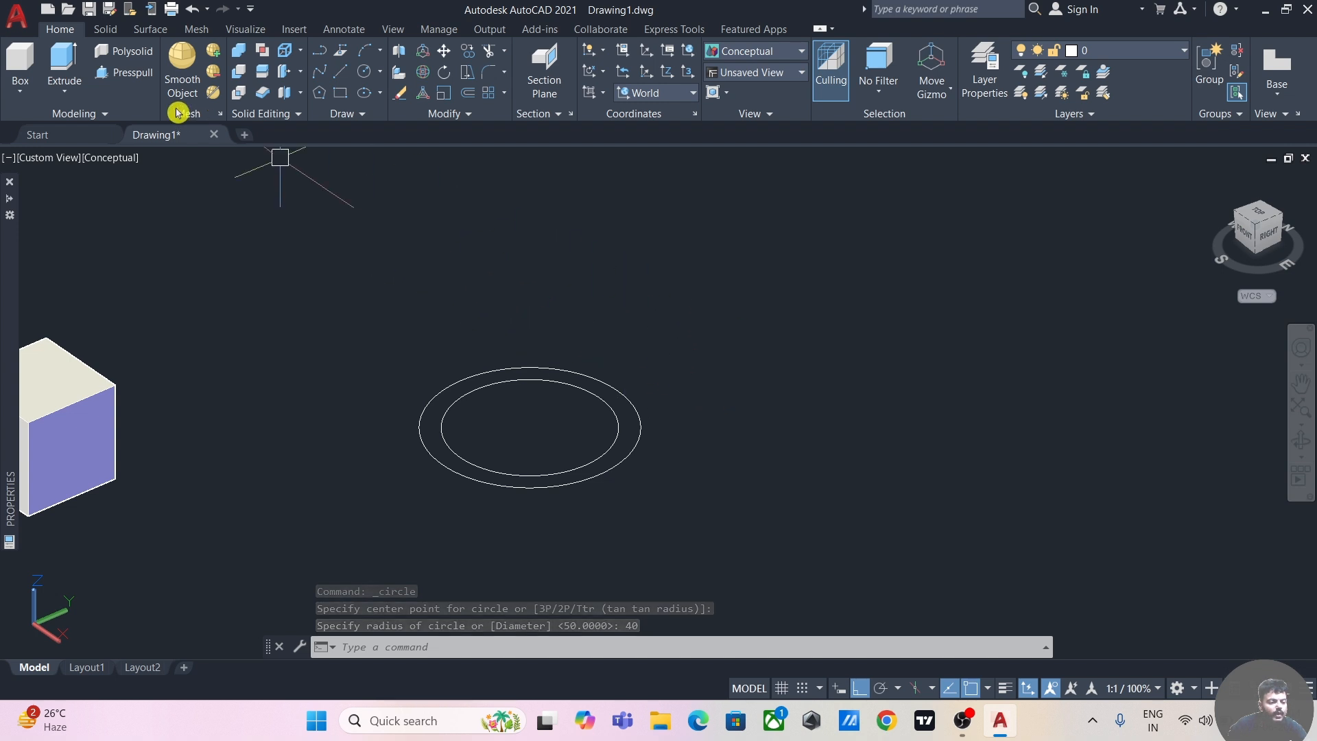
pyautogui.click(61, 67)
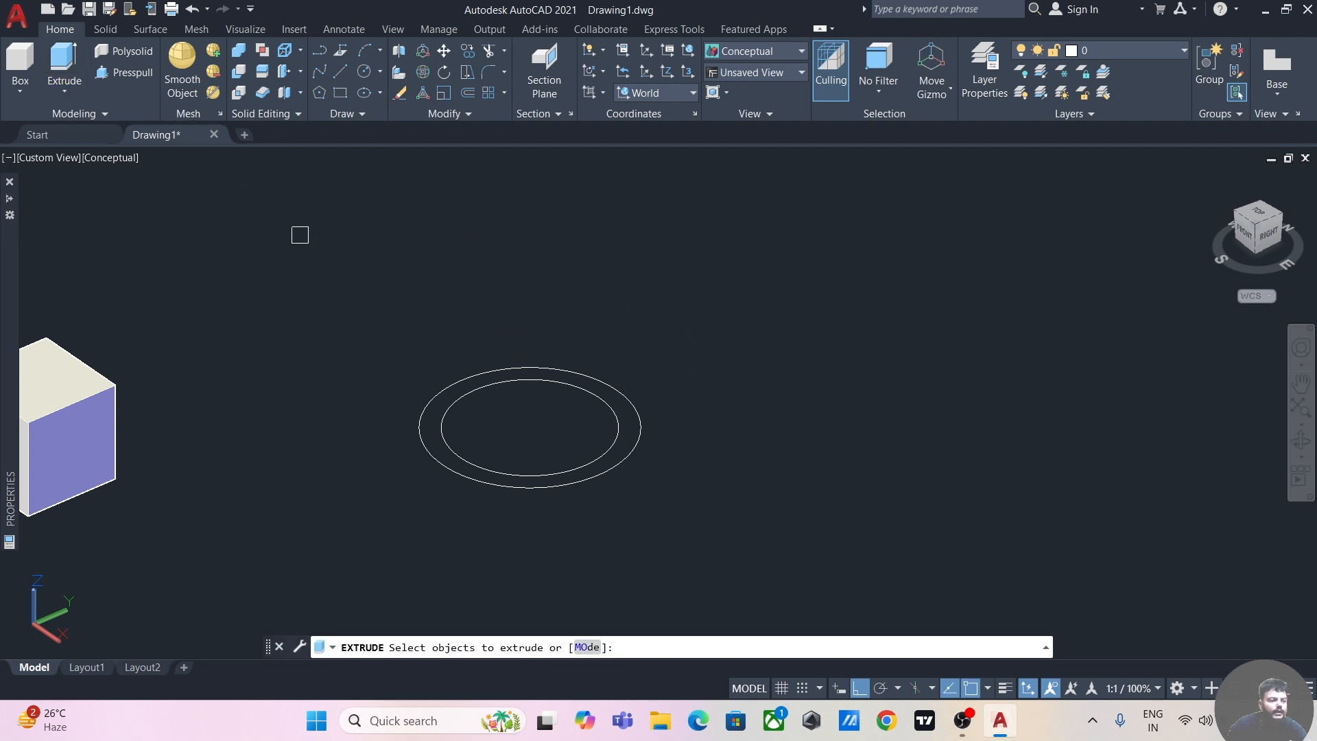
pyautogui.click(426, 405)
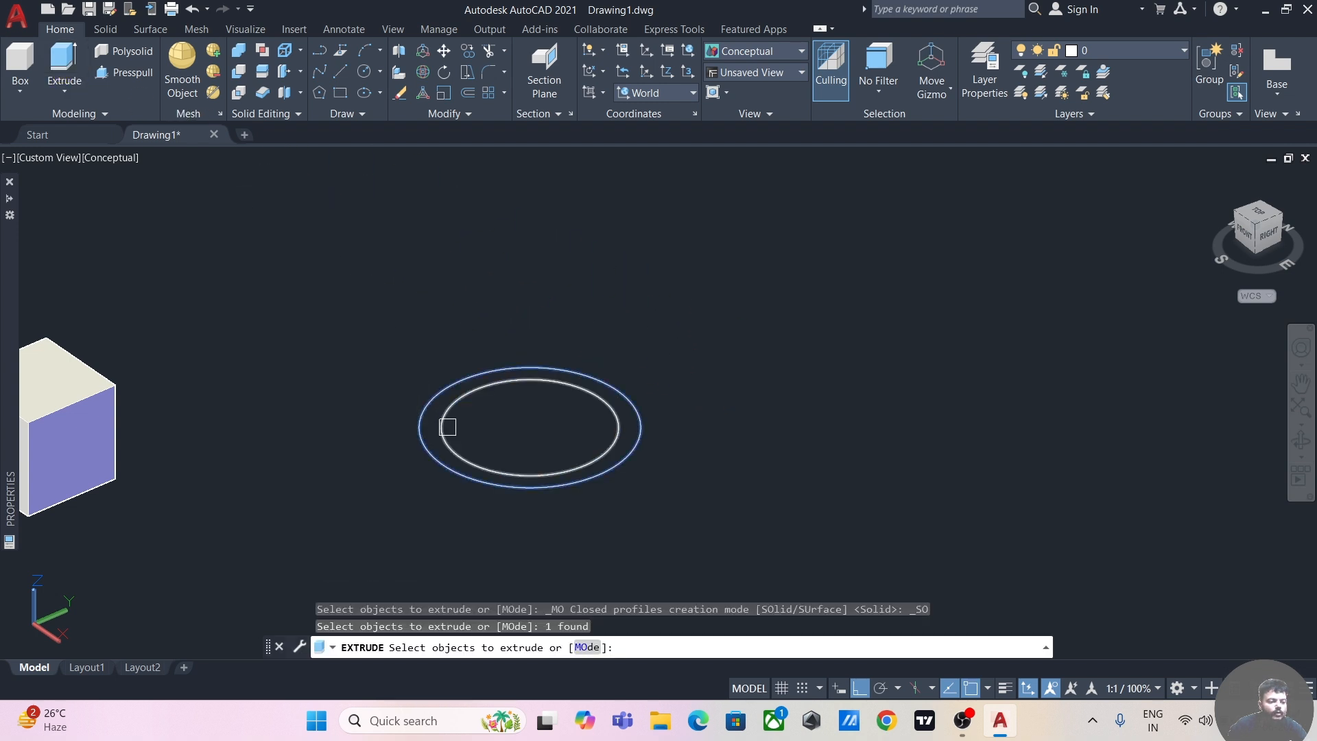
pyautogui.click(451, 414)
pyautogui.press('Return')
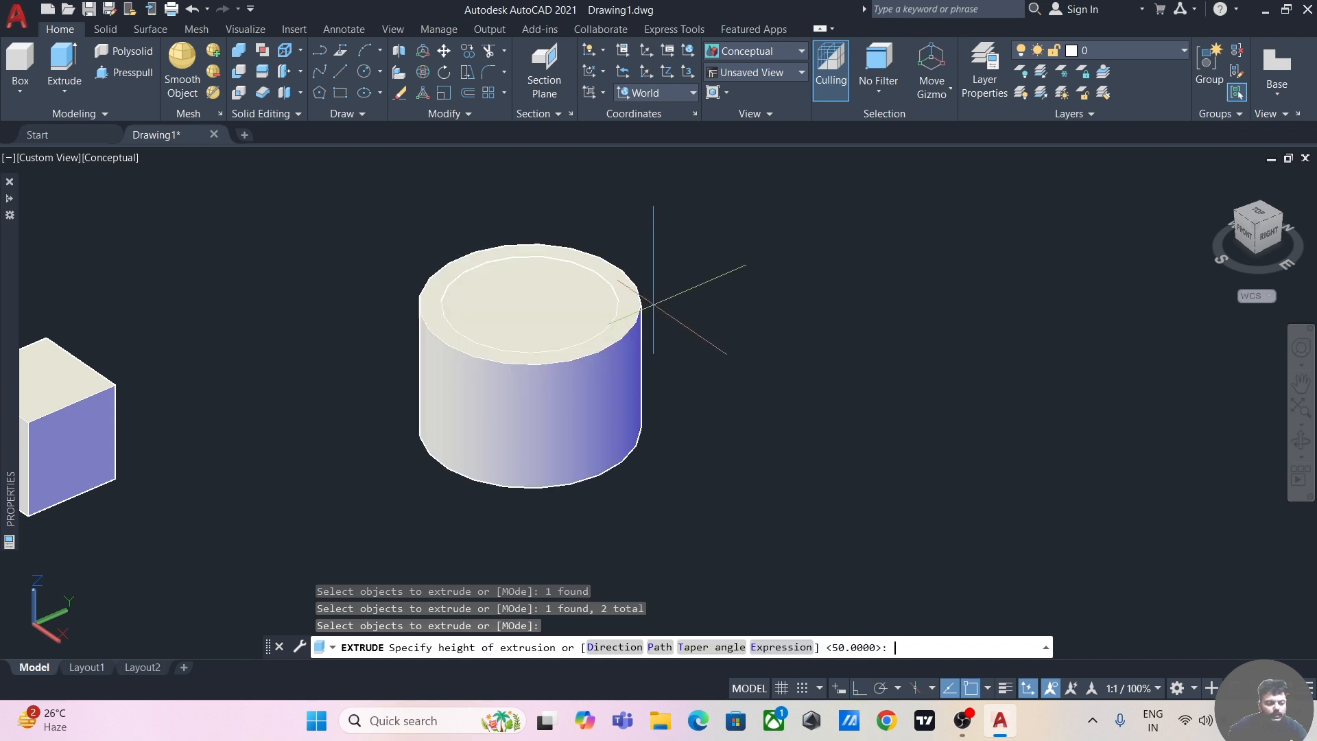
pyautogui.scroll(2, 653, 302)
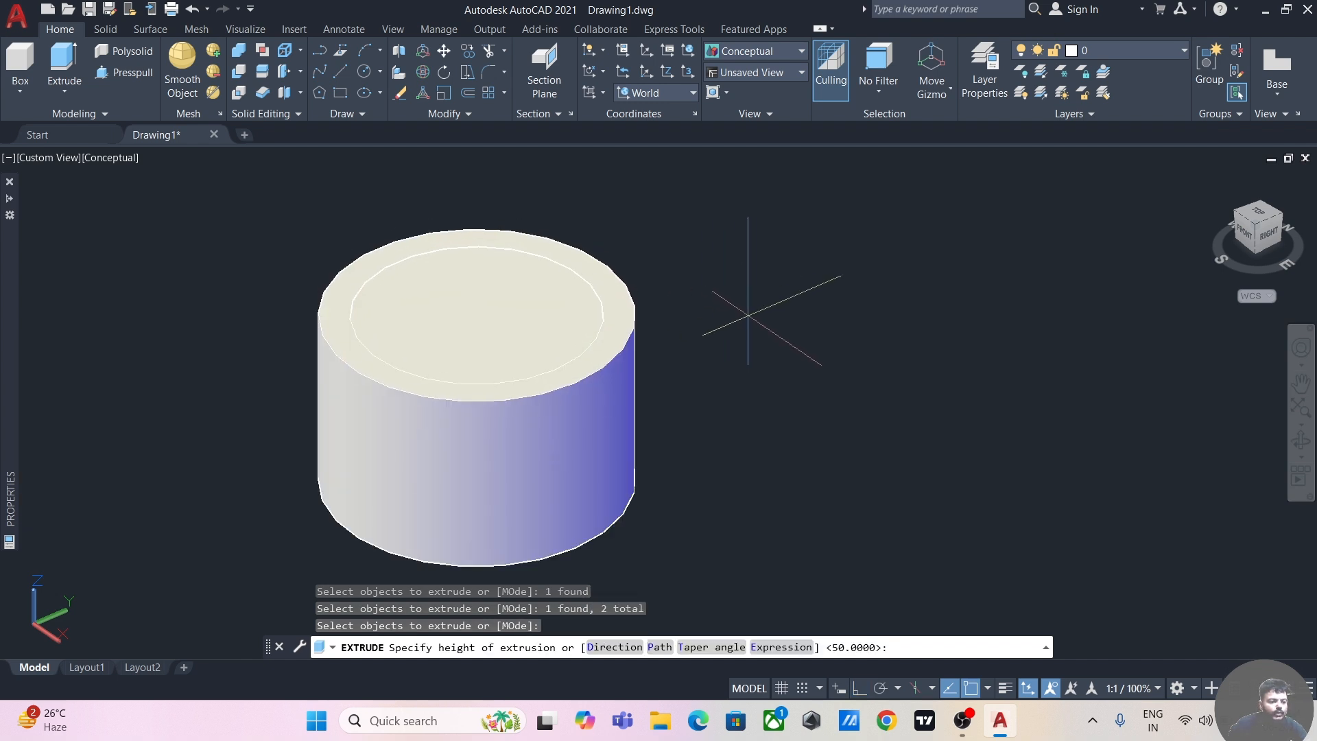
pyautogui.scroll(-2, 691, 411)
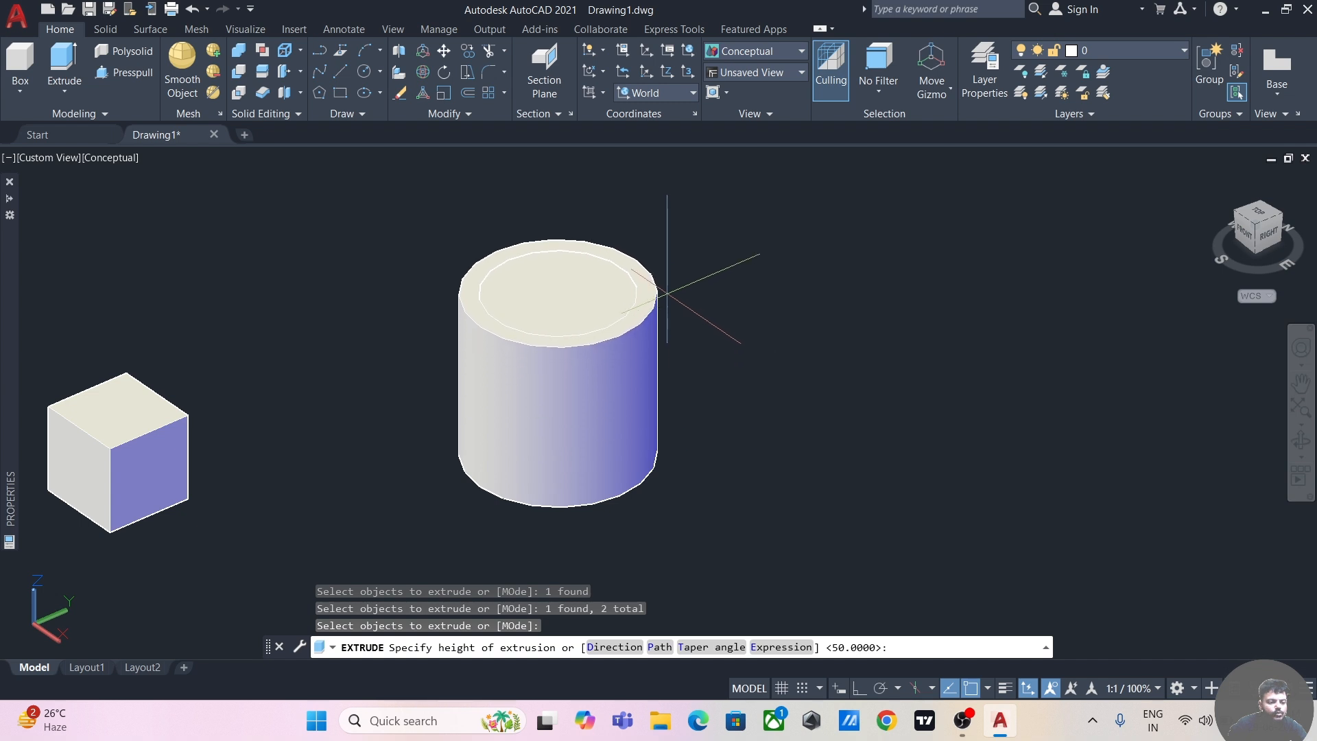
pyautogui.write('70')
pyautogui.press('Return')
pyautogui.press('F8')
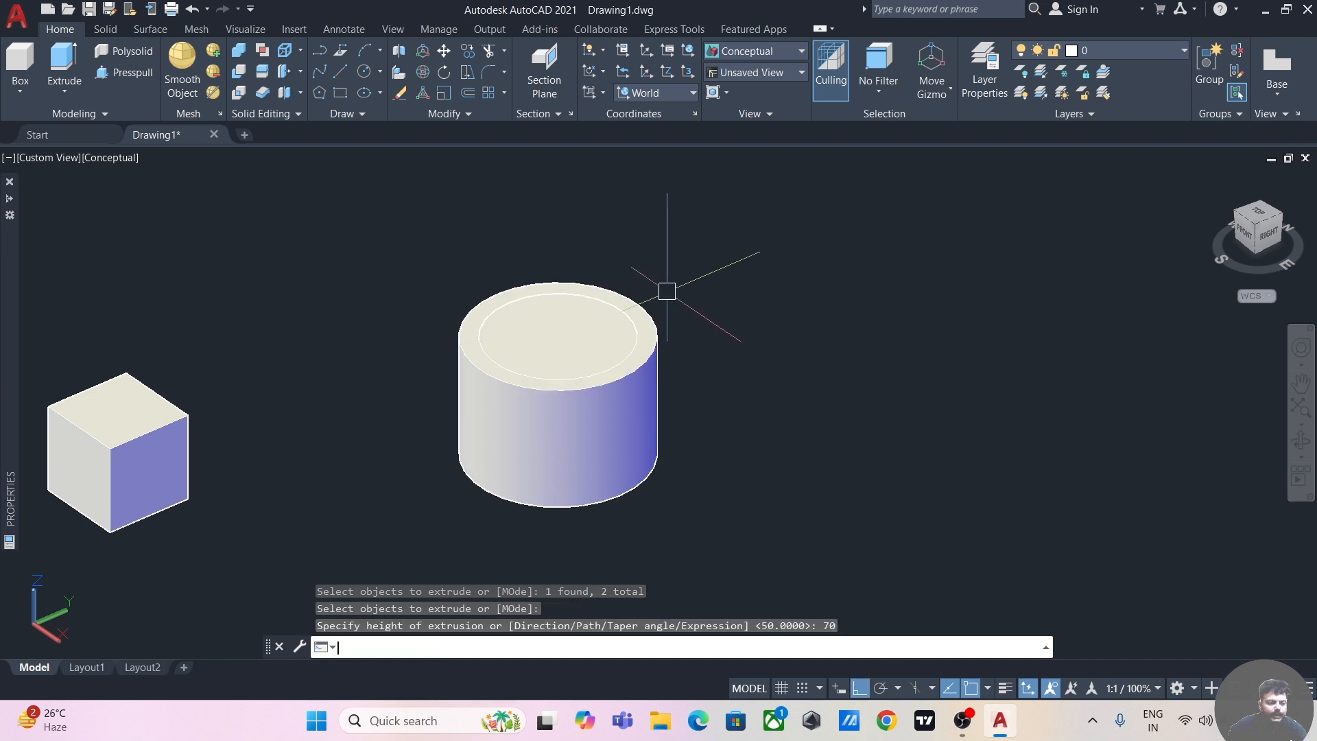
# Step: Subtract the inner cylinder from the outer cylinder to make a hollow tube
pyautogui.moveTo(729, 411)
pyautogui.mouseDown(button='middle')
pyautogui.moveTo(674, 439)
pyautogui.moveTo(733, 394)
pyautogui.mouseUp(button='middle')
pyautogui.scroll(2, 660, 439)
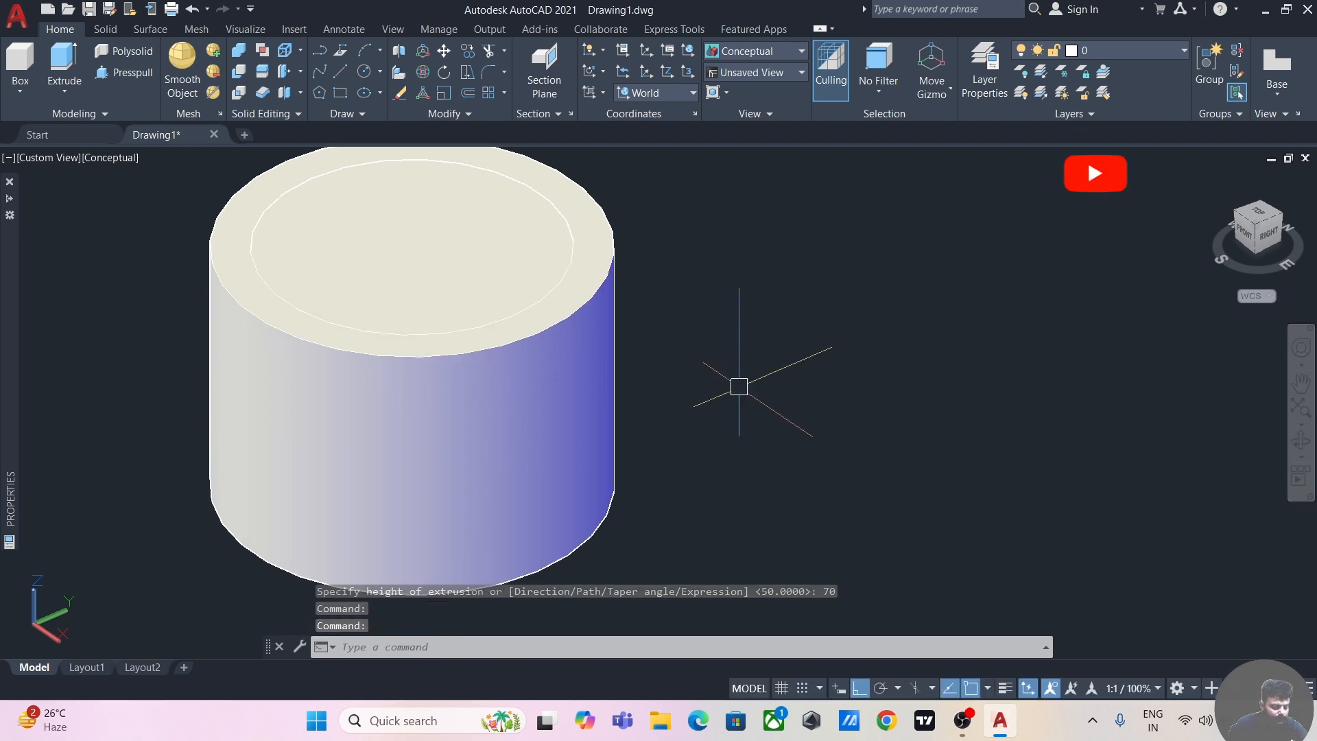
pyautogui.scroll(-1, 758, 338)
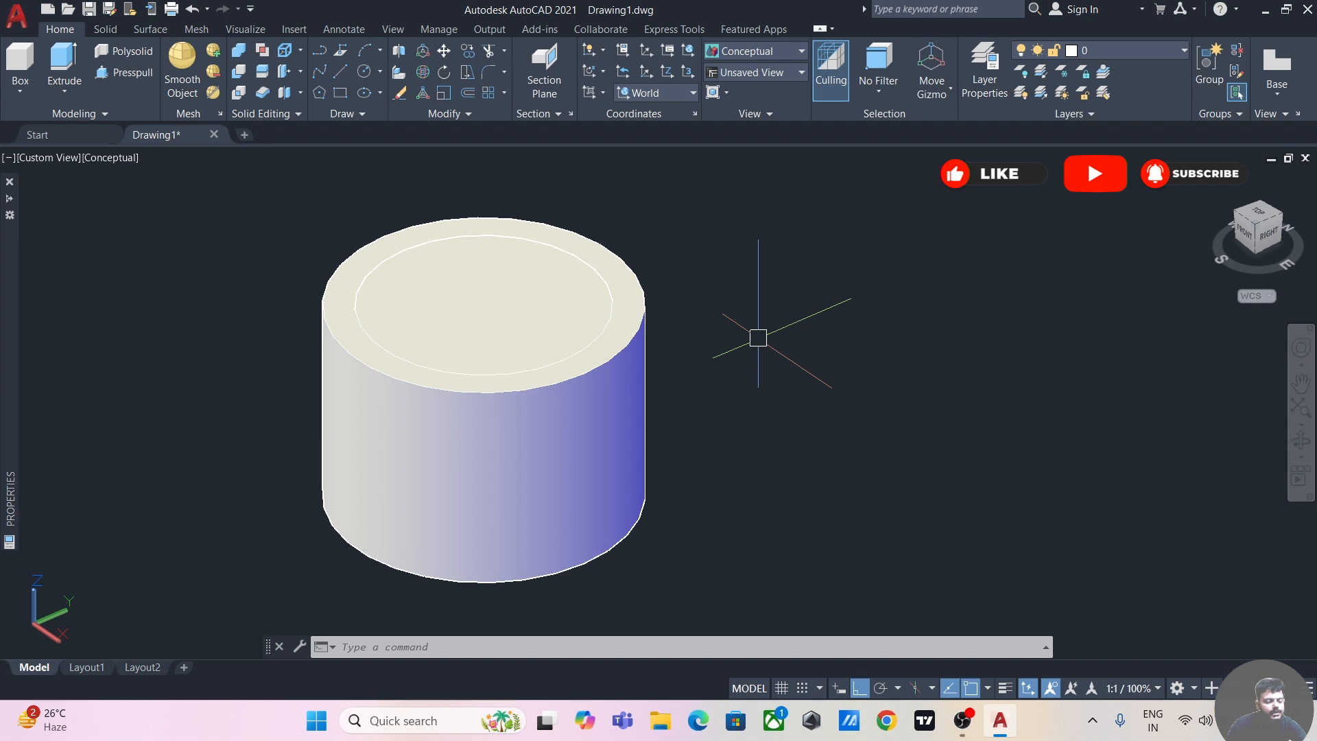
pyautogui.write('sub')
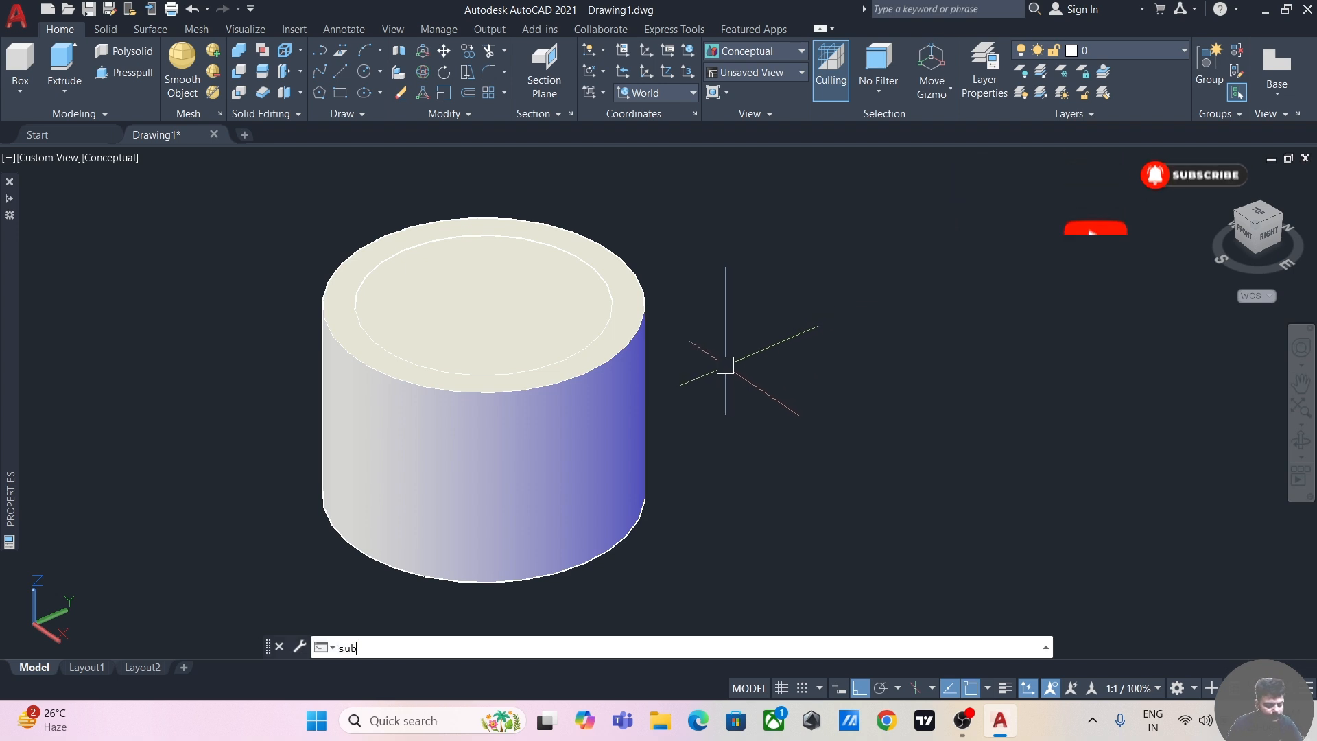
pyautogui.press('Return')
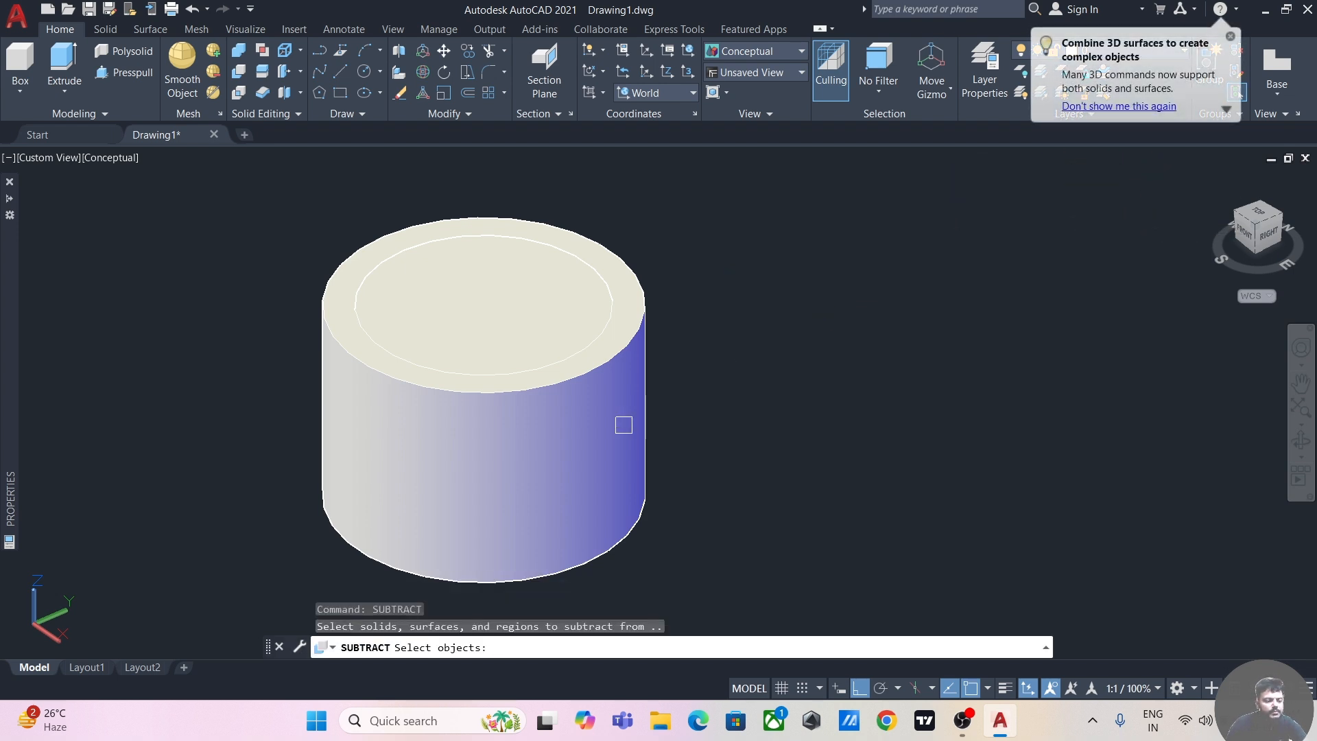
pyautogui.click(609, 433)
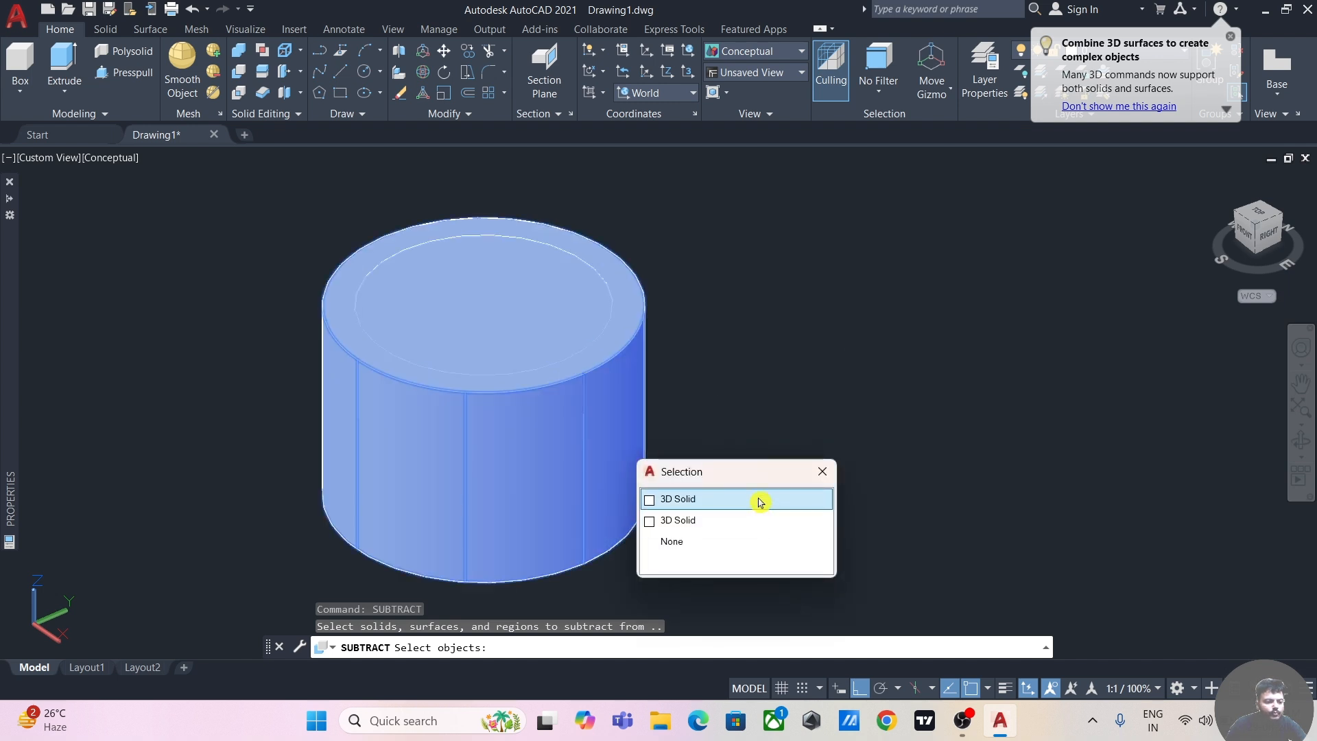
pyautogui.click(760, 500)
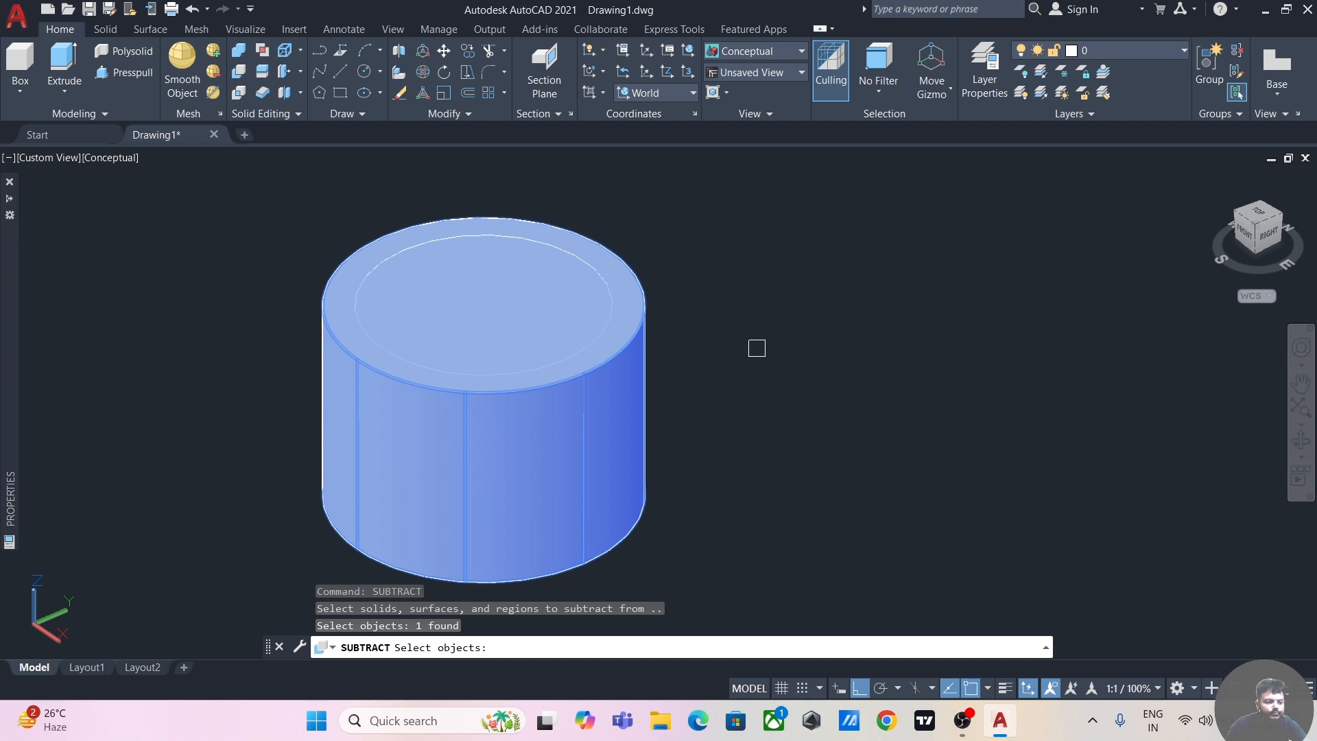
pyautogui.press('Return')
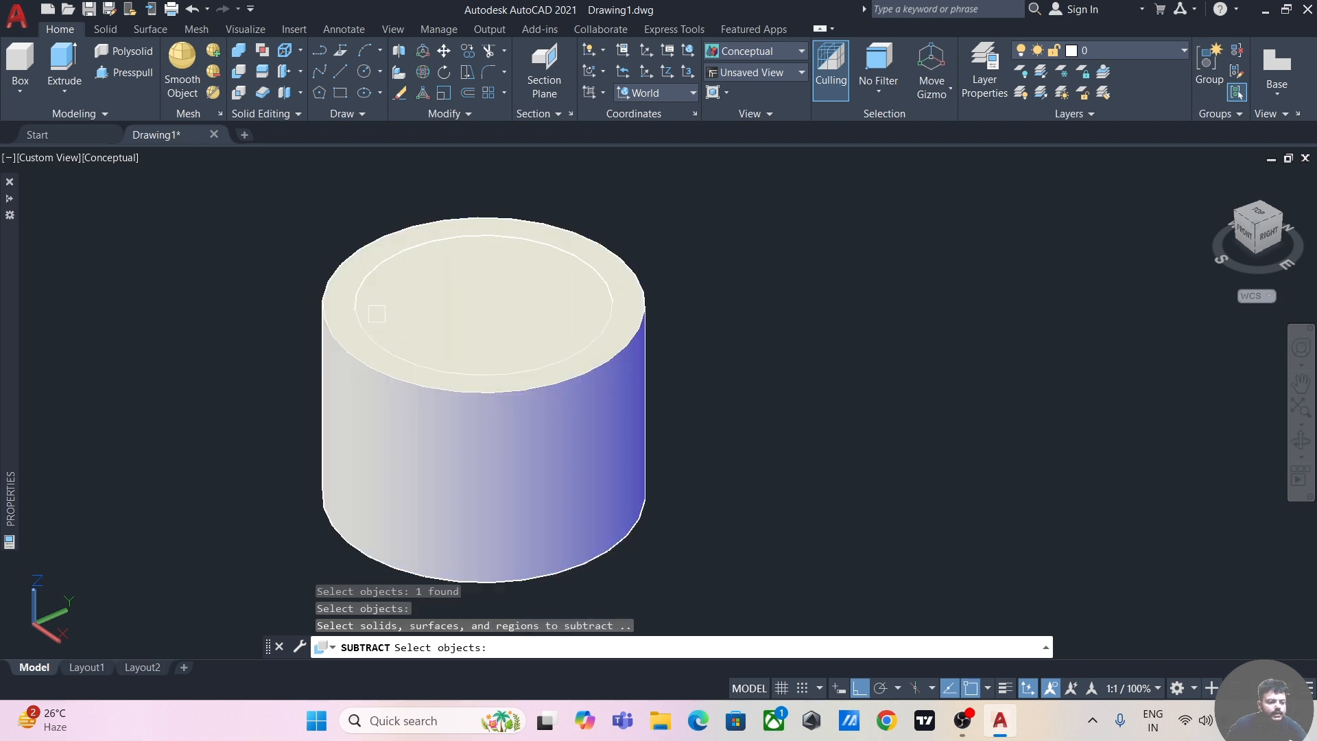
pyautogui.click(393, 282)
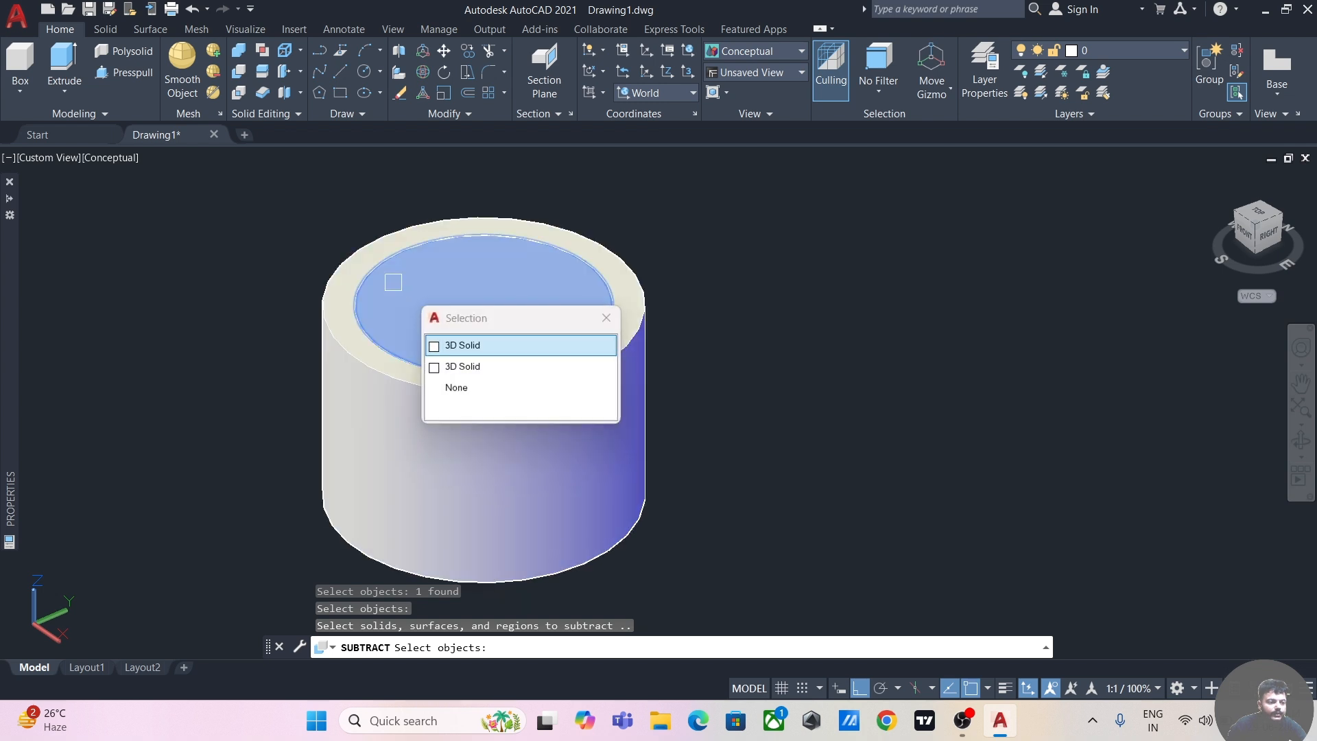
pyautogui.click(494, 347)
pyautogui.press('Return')
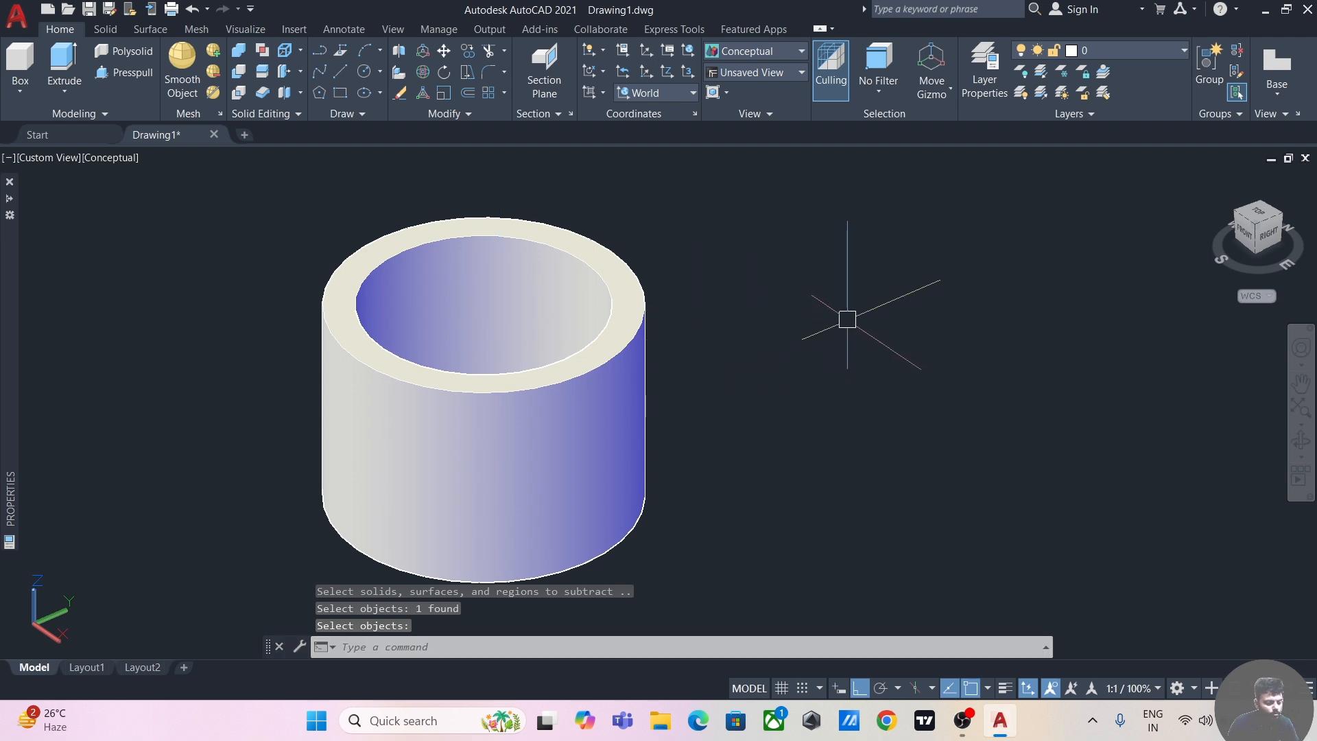
# Step: Draw a freehand rectangle in the empty area beside the hollow cylinder
pyautogui.keyDown('shift'); pyautogui.moveTo(847, 318); pyautogui.dragTo(850, 357, button='middle'); pyautogui.keyUp('shift')
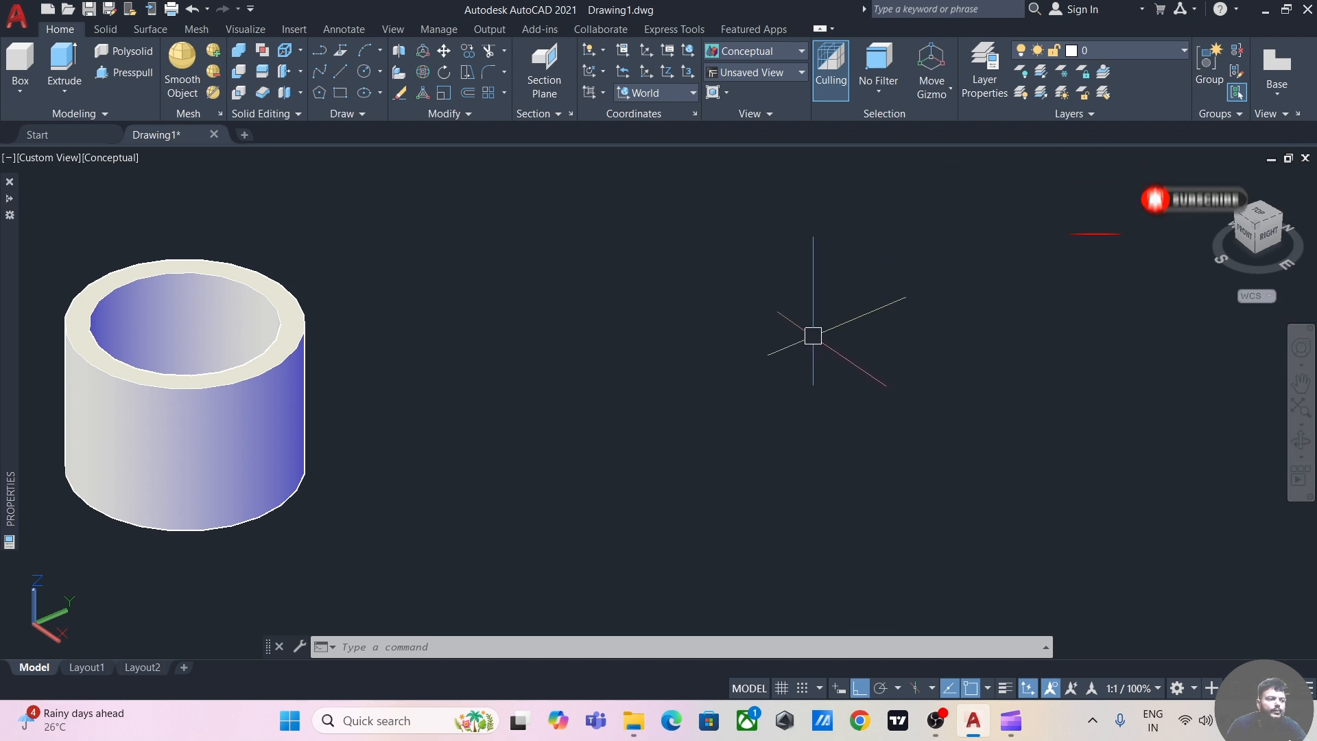
pyautogui.moveTo(811, 332); pyautogui.dragTo(750, 354, button='middle')
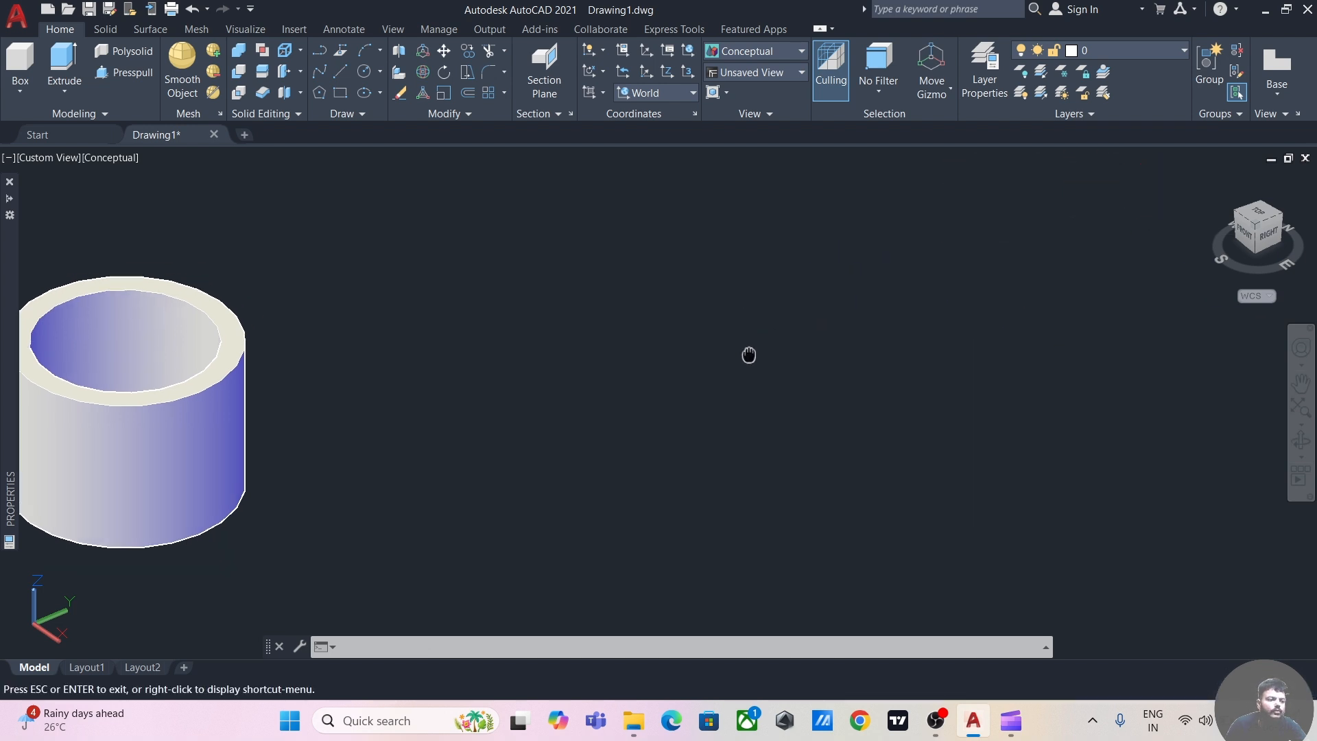
pyautogui.click(339, 92)
pyautogui.click(504, 359)
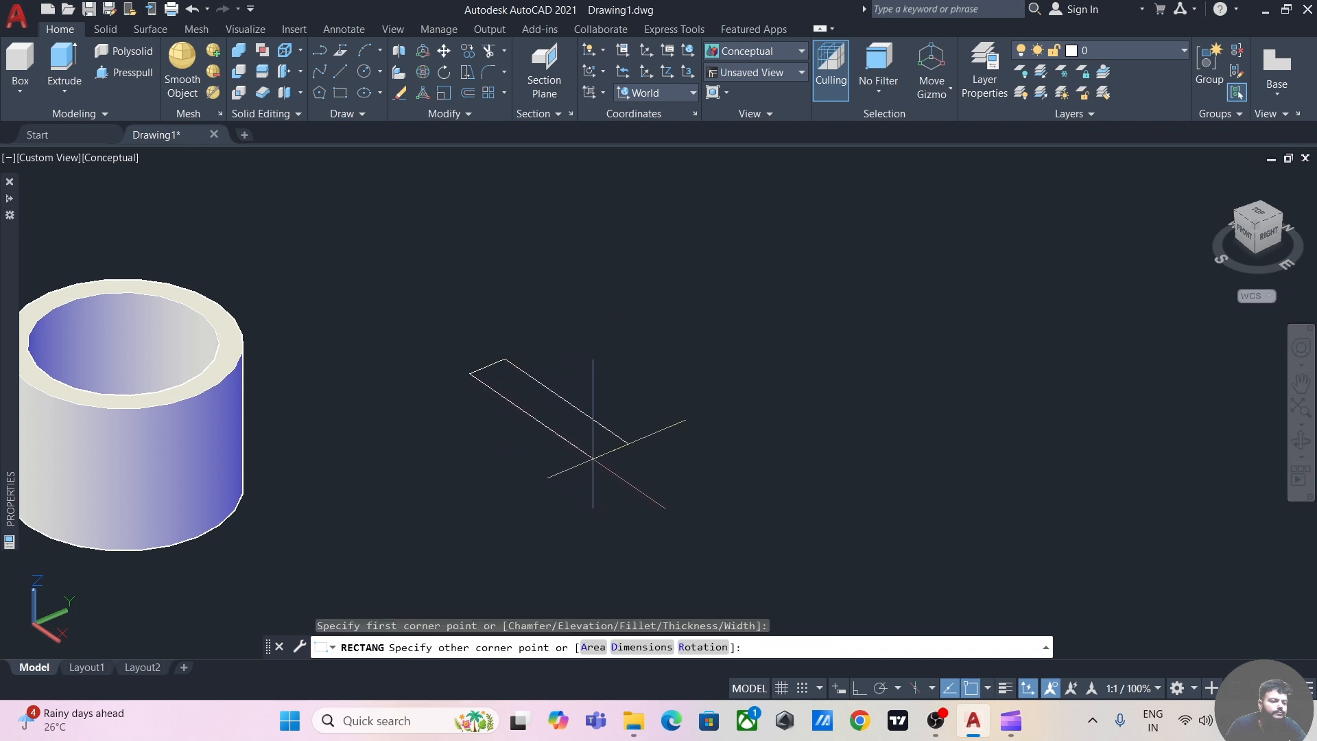
pyautogui.click(766, 373)
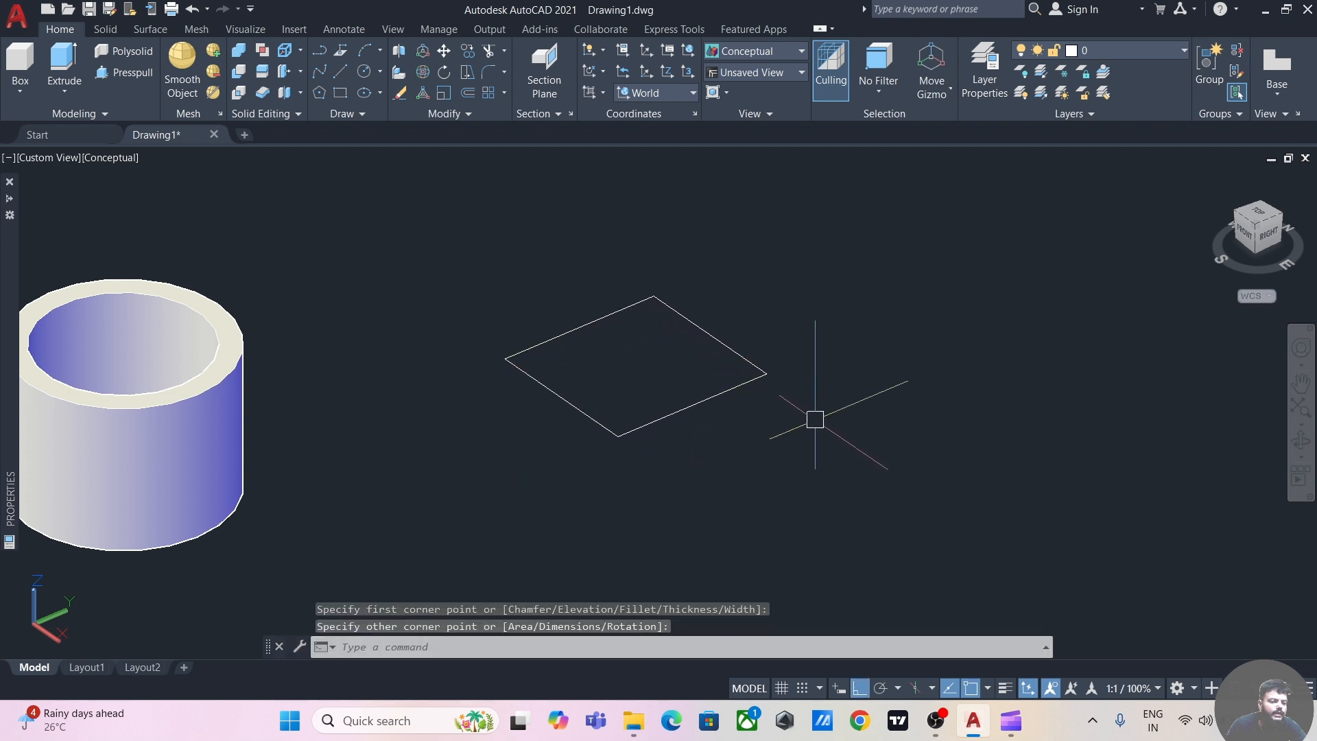
# Step: Draw a small freehand circle centred inside the new rectangle, clear of its edges
pyautogui.moveTo(815, 420); pyautogui.dragTo(817, 444, button='middle')
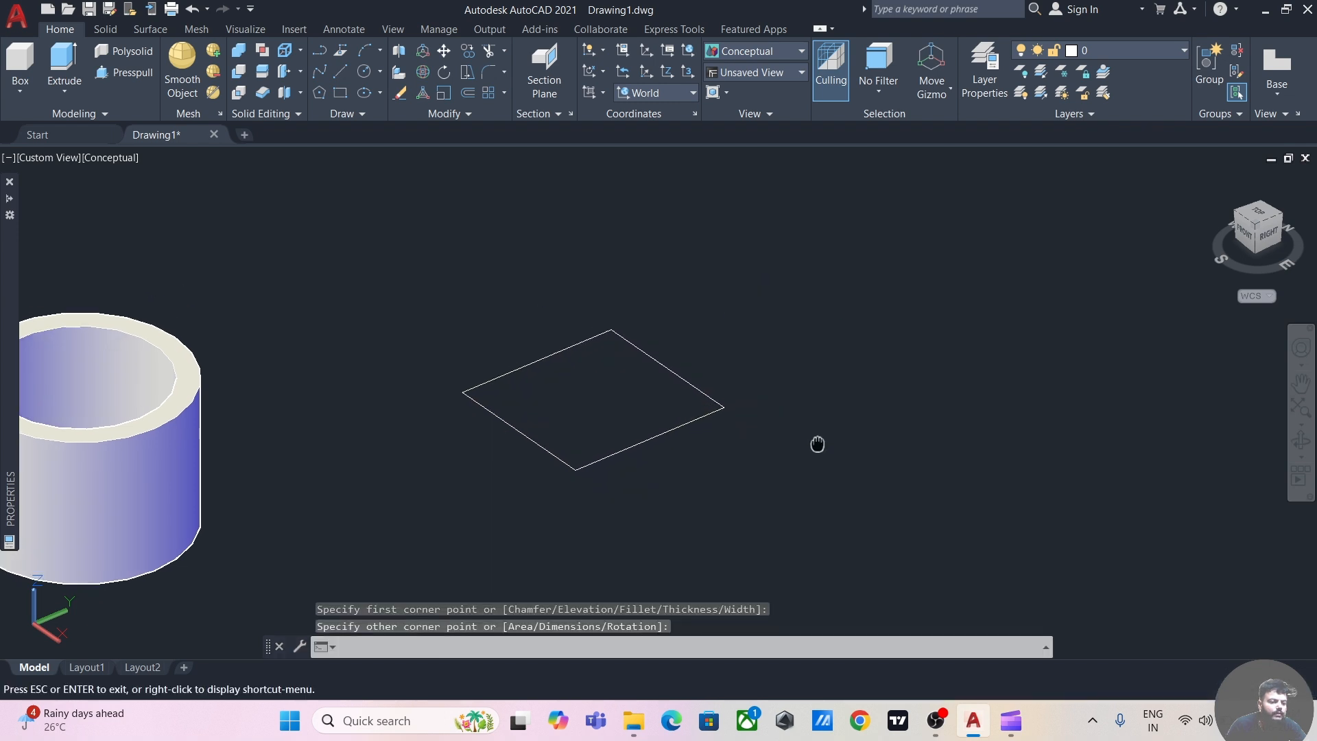
pyautogui.click(368, 70)
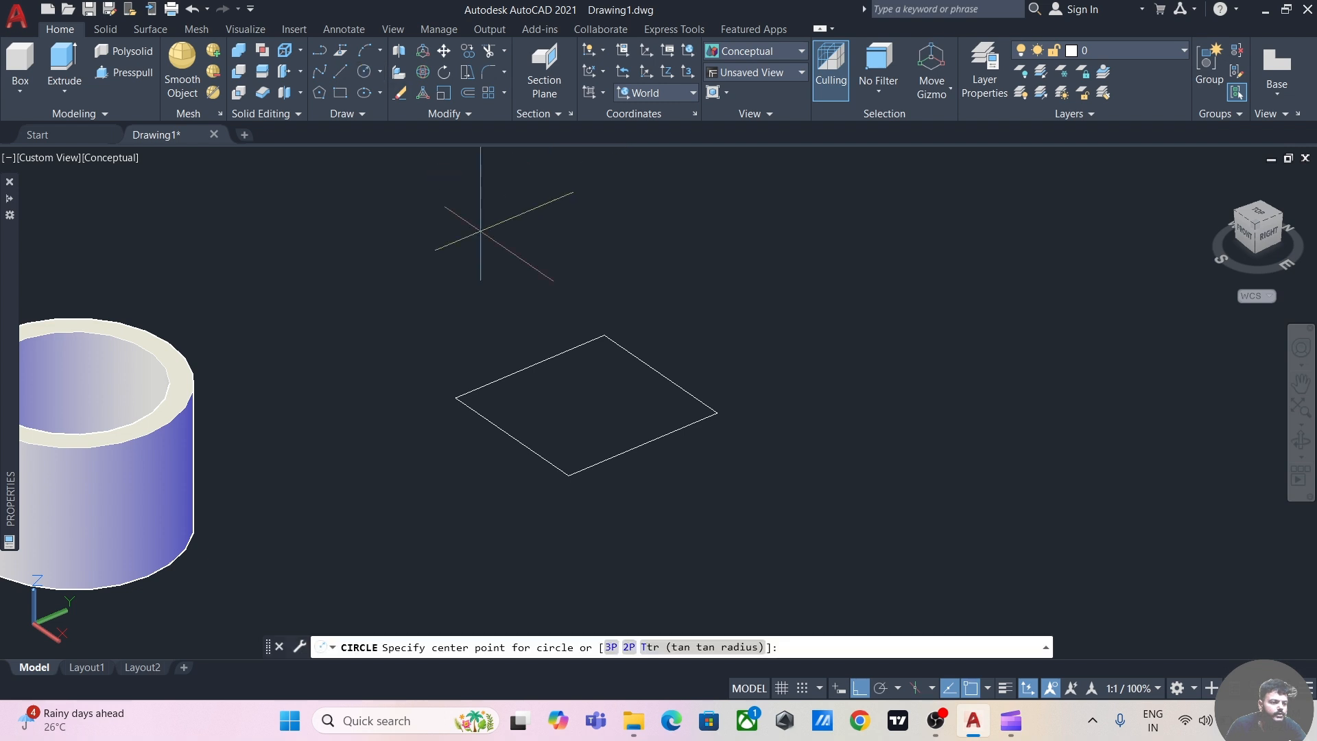
pyautogui.click(587, 406)
pyautogui.click(621, 346)
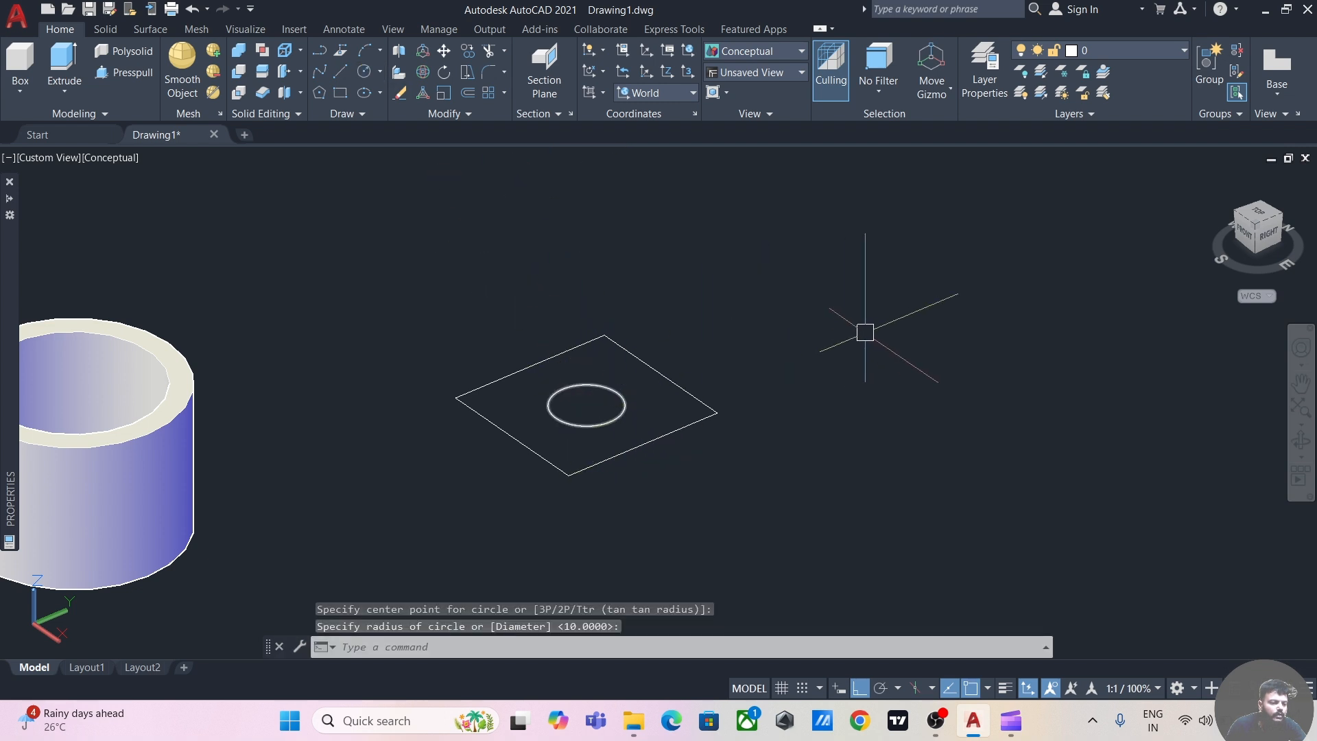
# Step: Extrude only the rectangle downward as a solid with a height of -100, leaving out the circle
pyautogui.click(65, 61)
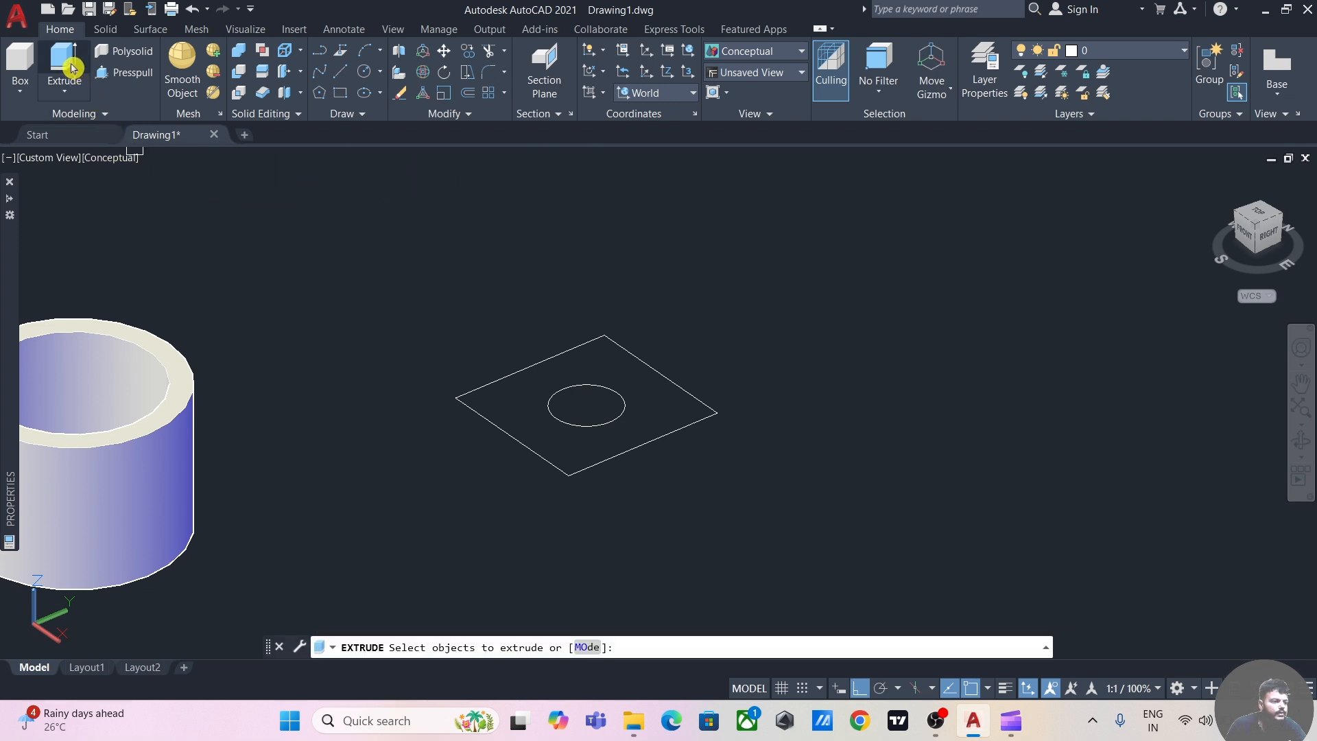
pyautogui.click(516, 443)
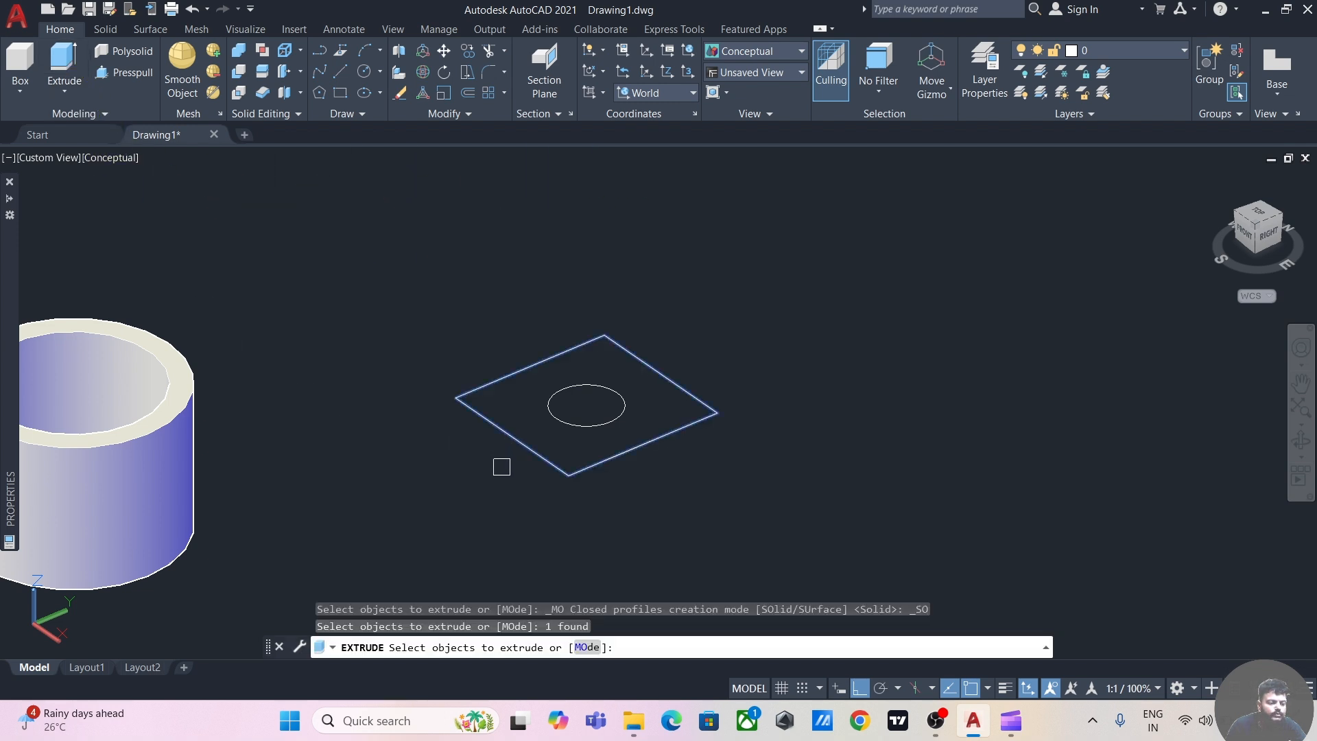
pyautogui.press('Return')
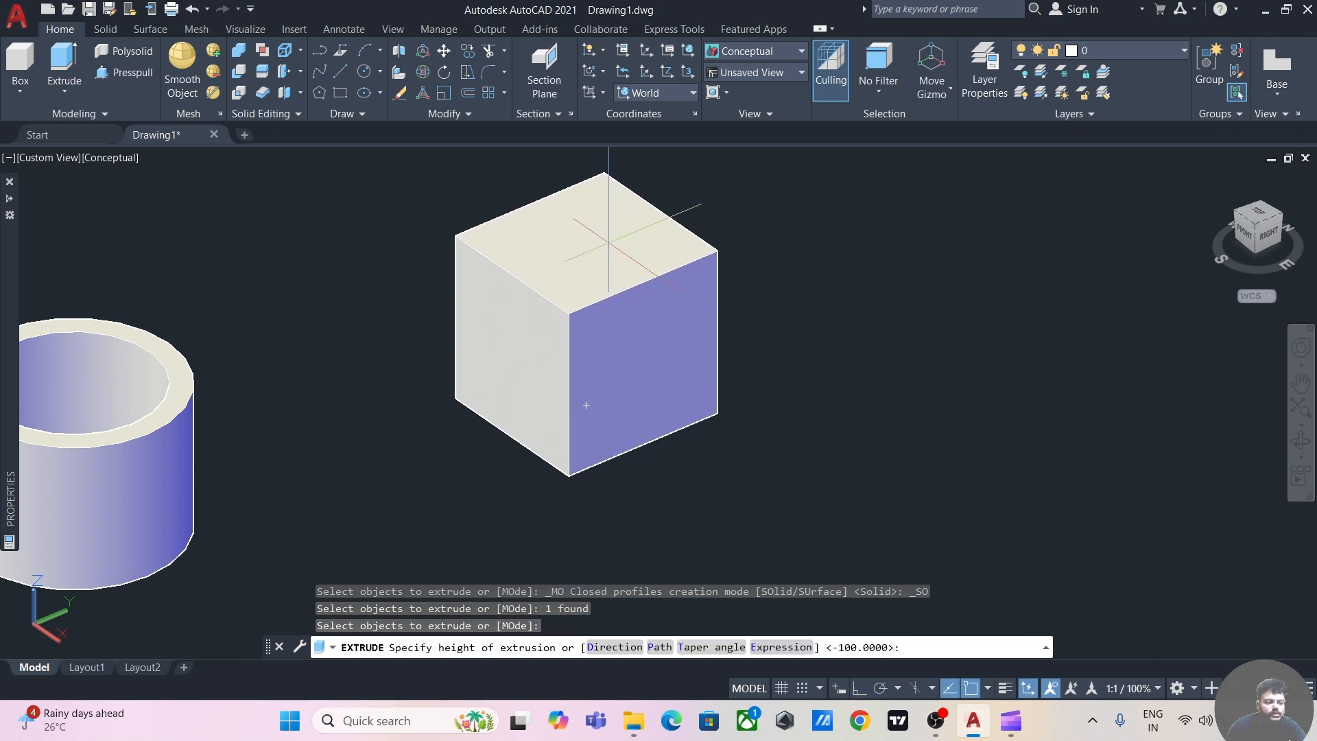
pyautogui.moveTo(763, 479); pyautogui.dragTo(747, 397, button='middle')
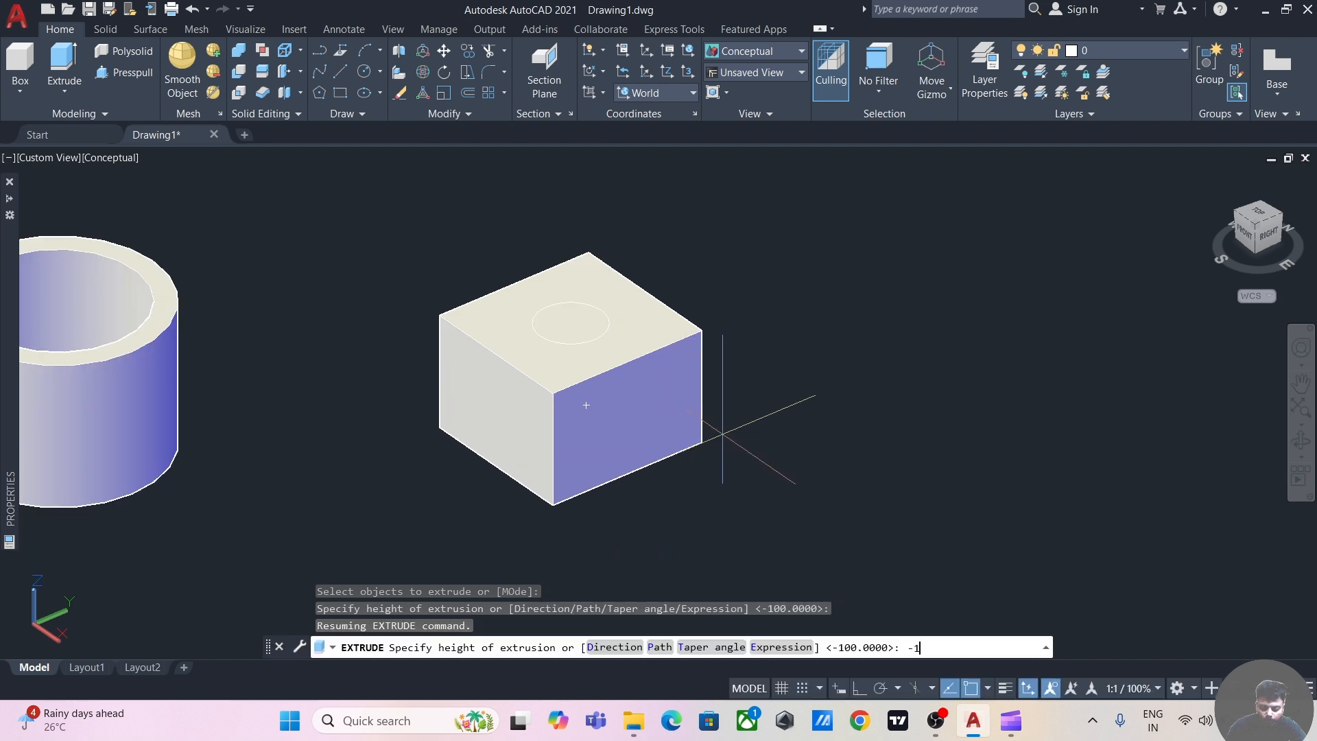
pyautogui.press('Return')
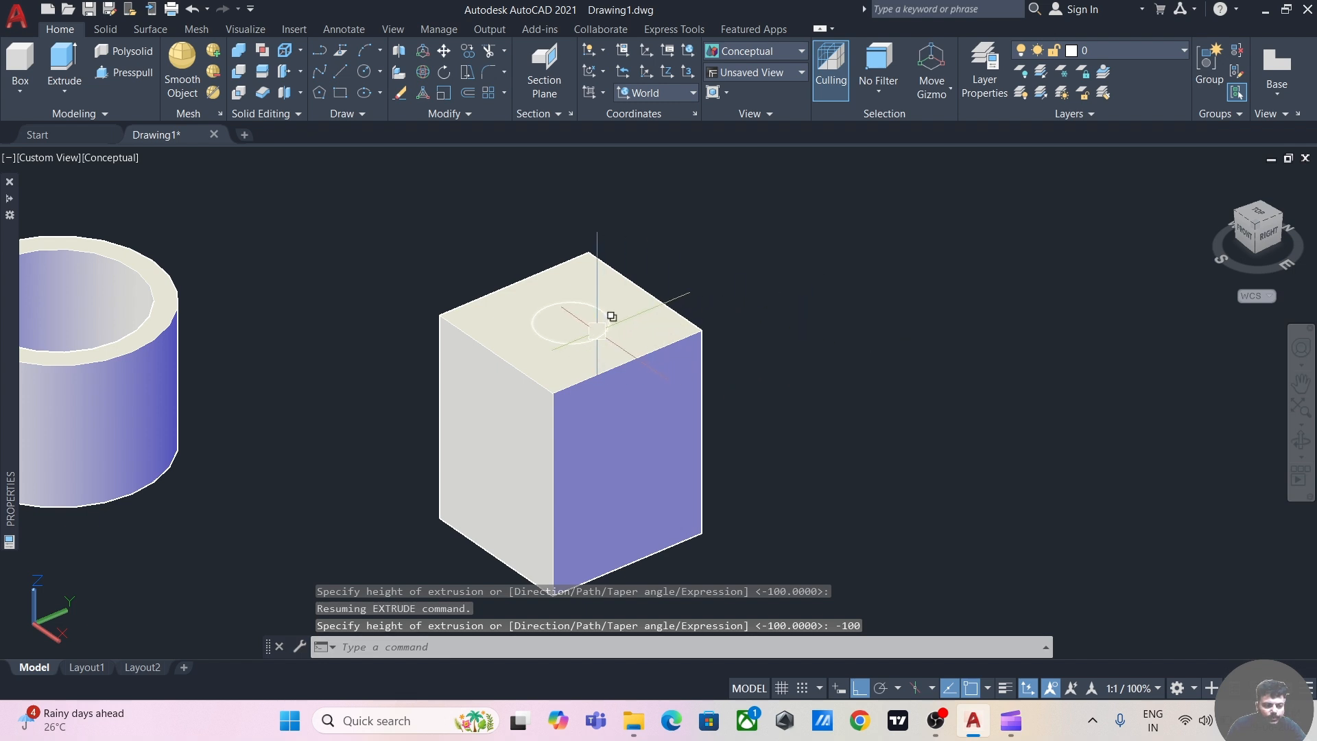
# Step: Extrude the circle on the box's top face upward as a solid with a height of 50
pyautogui.moveTo(376, 227); pyautogui.dragTo(370, 259, button='middle')
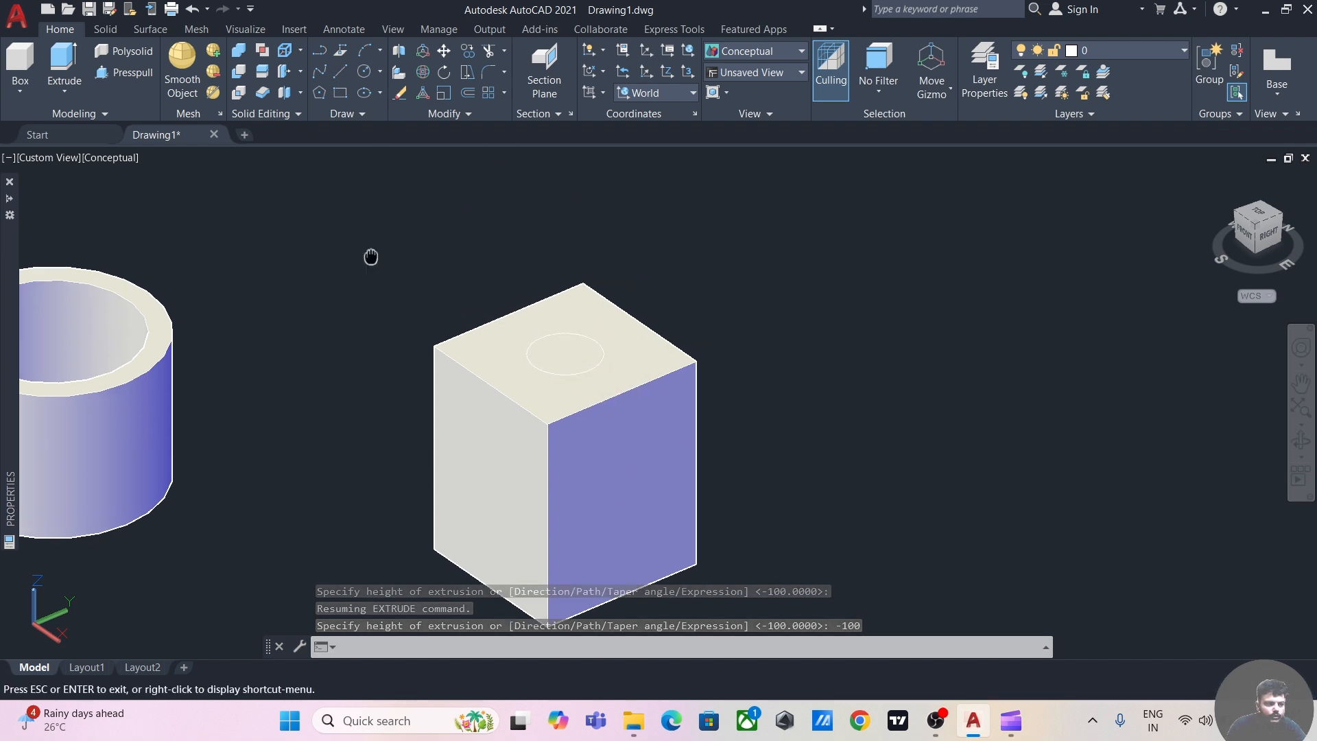
pyautogui.click(64, 62)
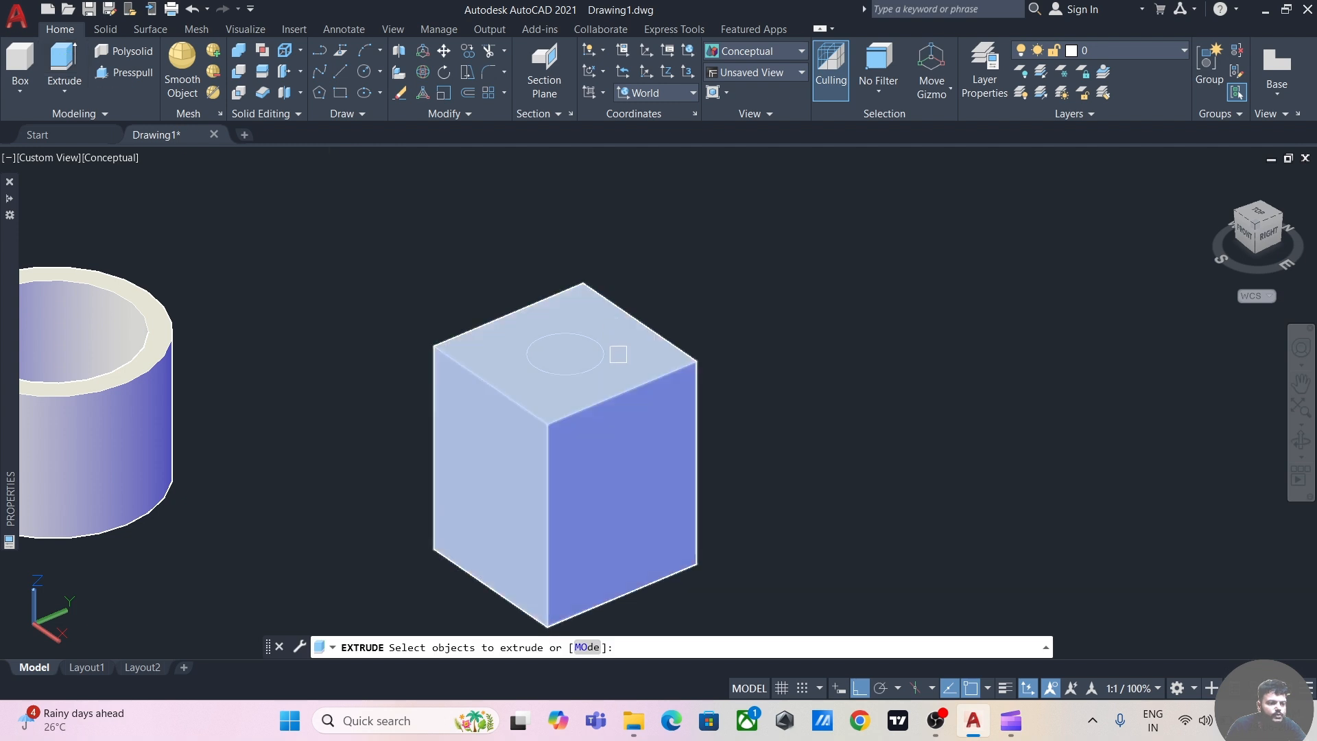
pyautogui.click(592, 361)
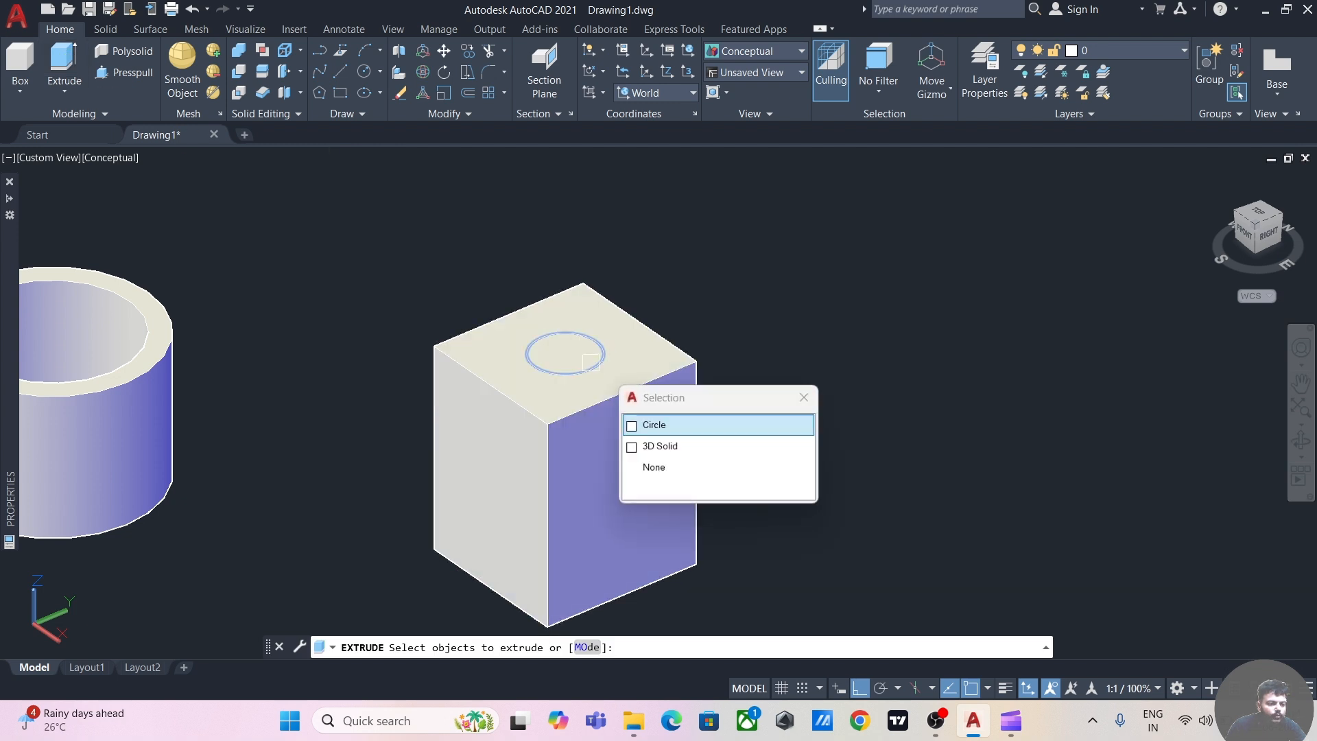
pyautogui.click(710, 439)
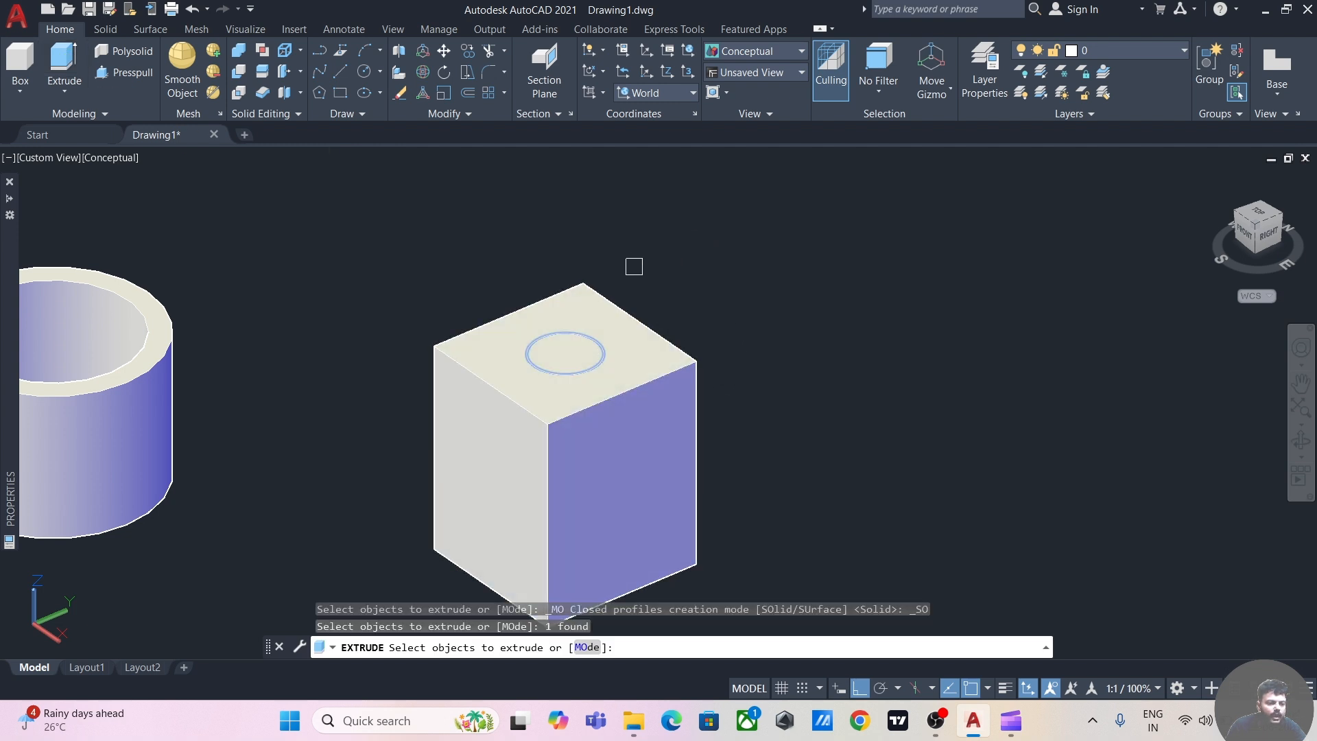
pyautogui.press('Return')
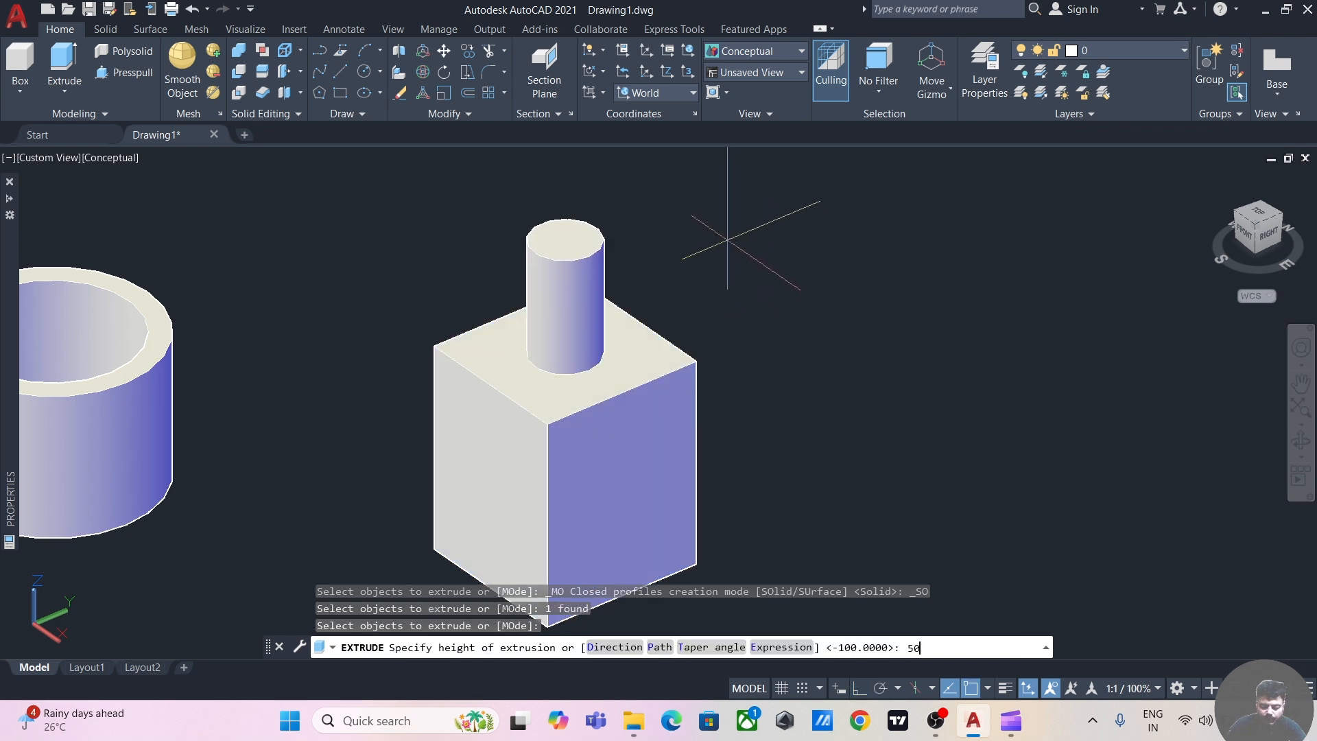
pyautogui.write('50')
pyautogui.press('Return')
pyautogui.scroll(-4, 724, 237)
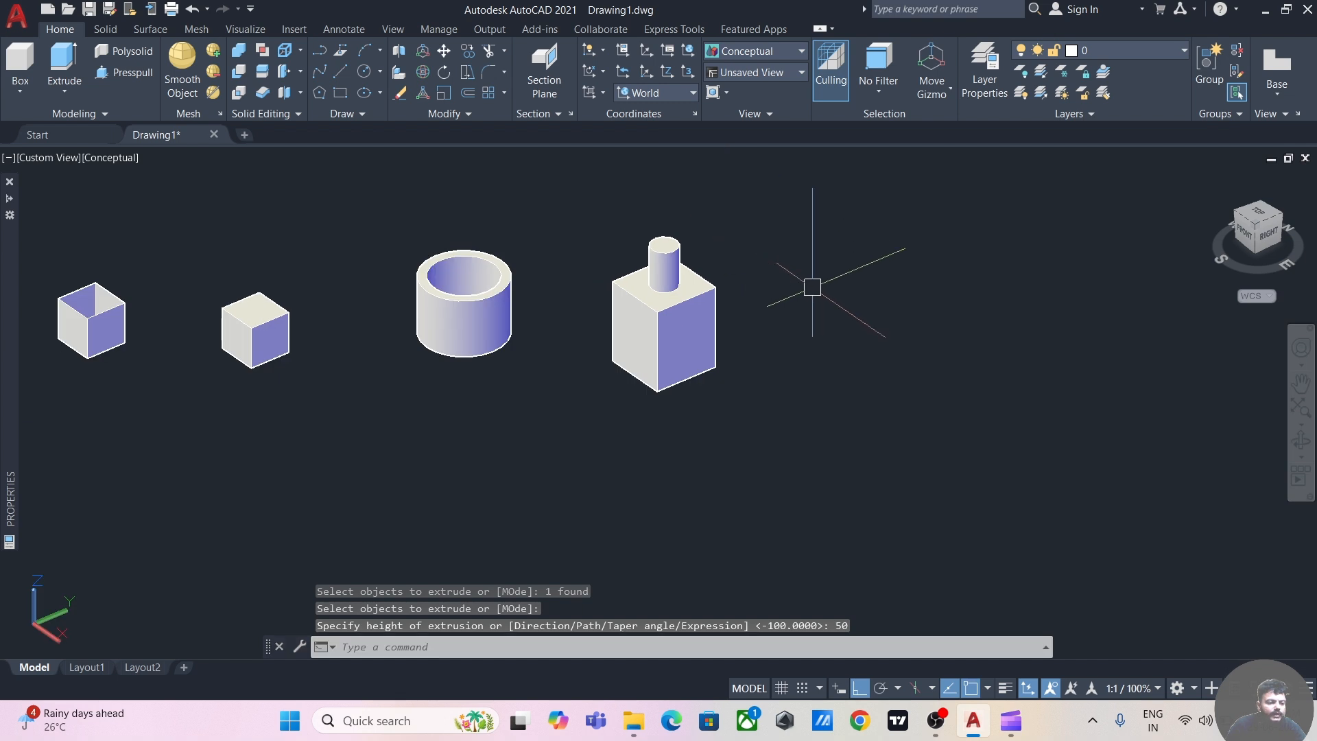
# Step: Draw a freehand rectangle in the empty area beside the box with the cylinder on top
pyautogui.scroll(4, 769, 402)
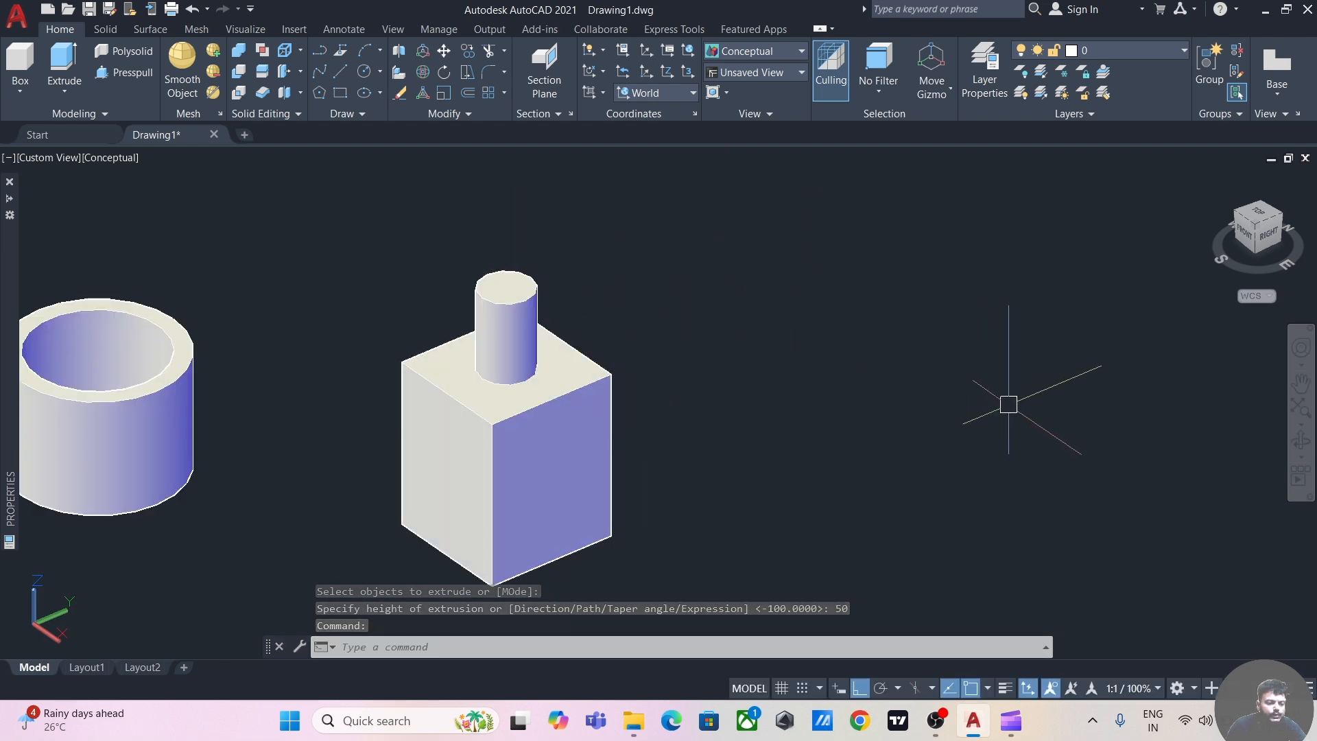
pyautogui.moveTo(1029, 411)
pyautogui.mouseDown(button='middle')
pyautogui.moveTo(755, 389)
pyautogui.moveTo(750, 364)
pyautogui.moveTo(730, 371)
pyautogui.mouseUp(button='middle')
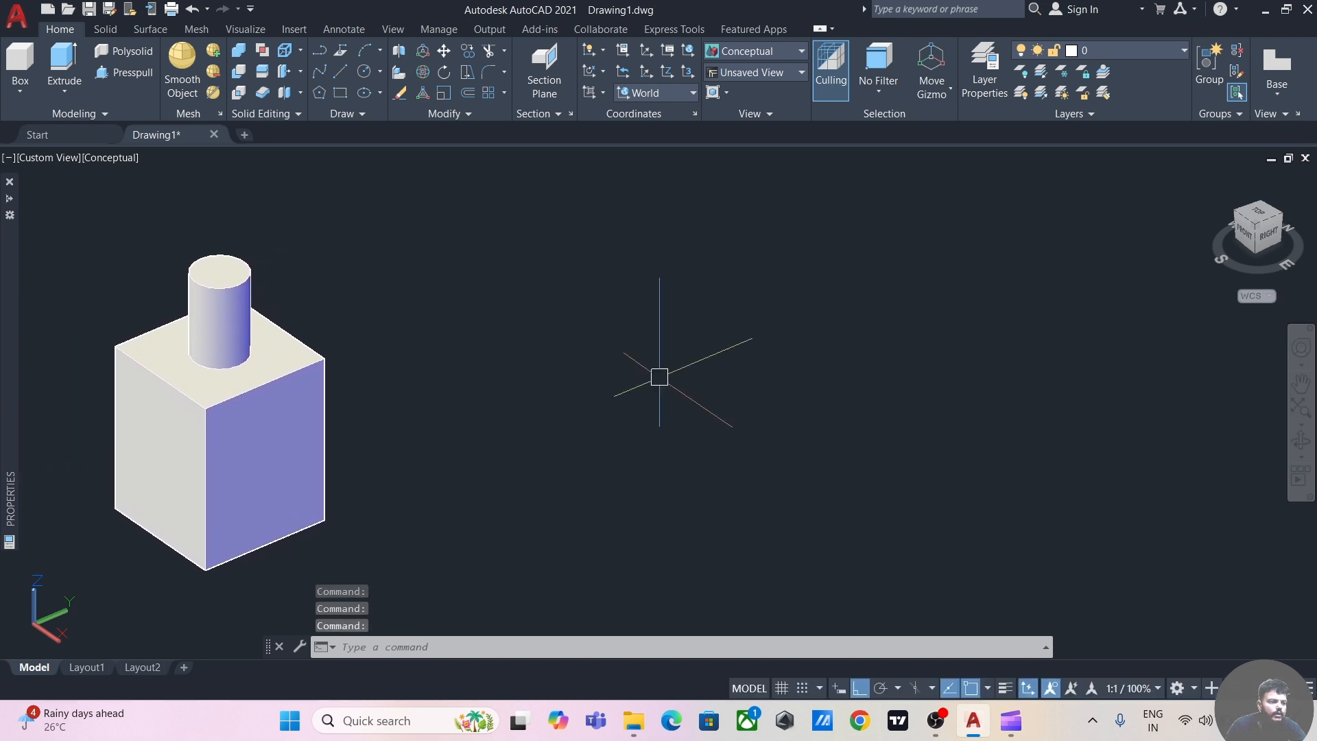
pyautogui.click(341, 94)
pyautogui.click(580, 407)
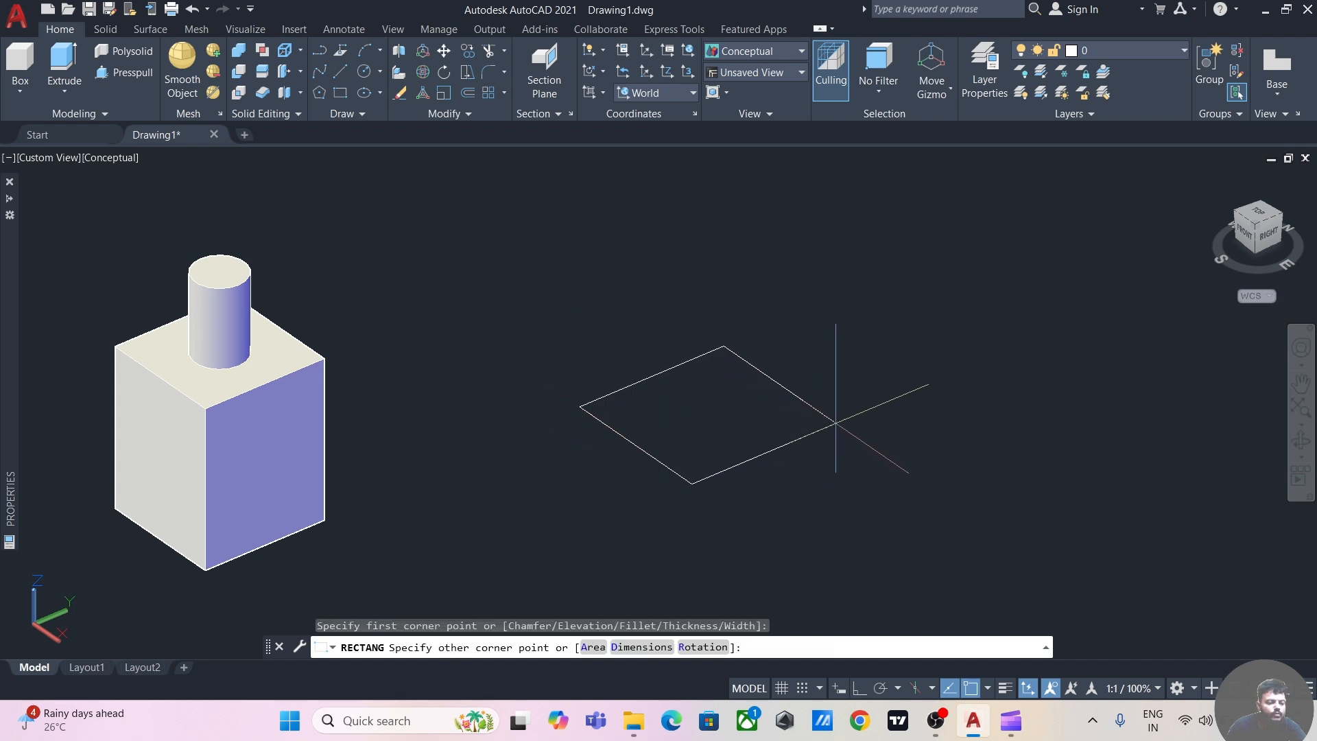
pyautogui.click(835, 423)
pyautogui.moveTo(919, 346); pyautogui.dragTo(886, 382, button='middle')
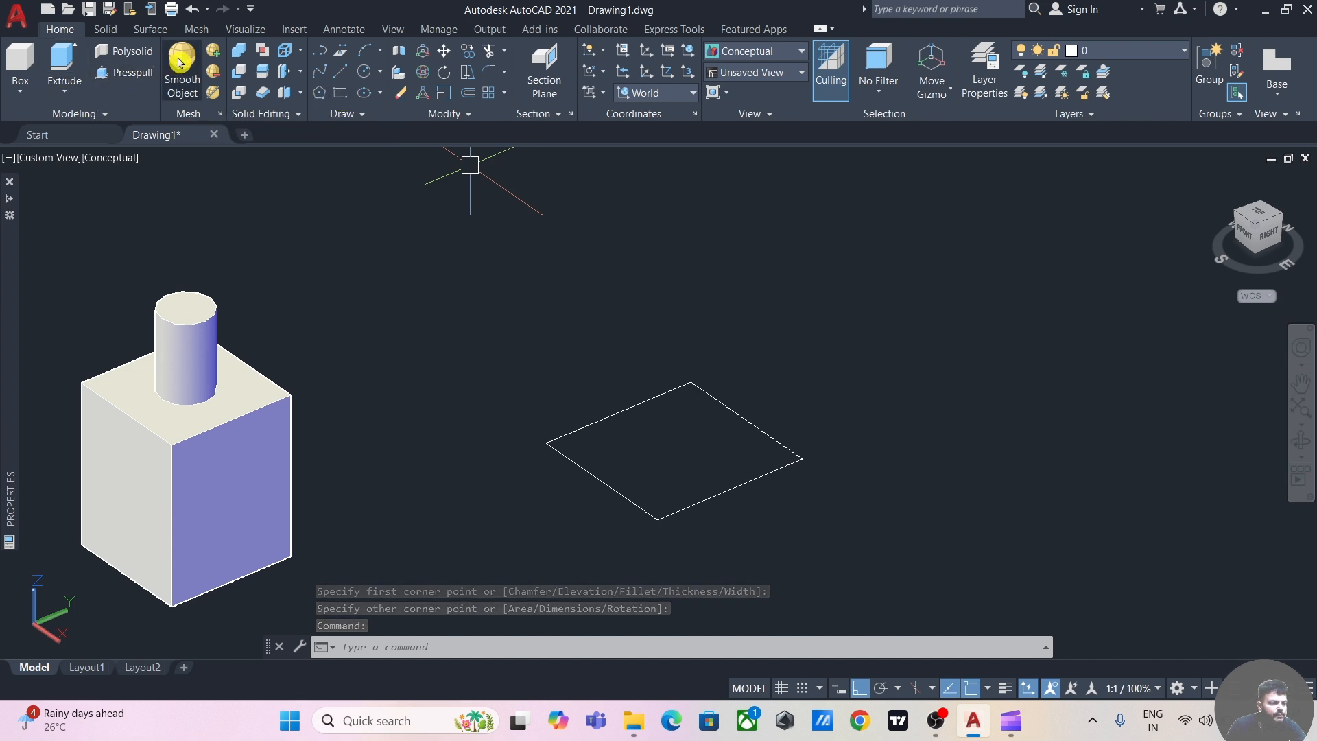
# Step: Create a solid sphere with a radius of 15 at the centre of the new rectangle
pyautogui.click(20, 89)
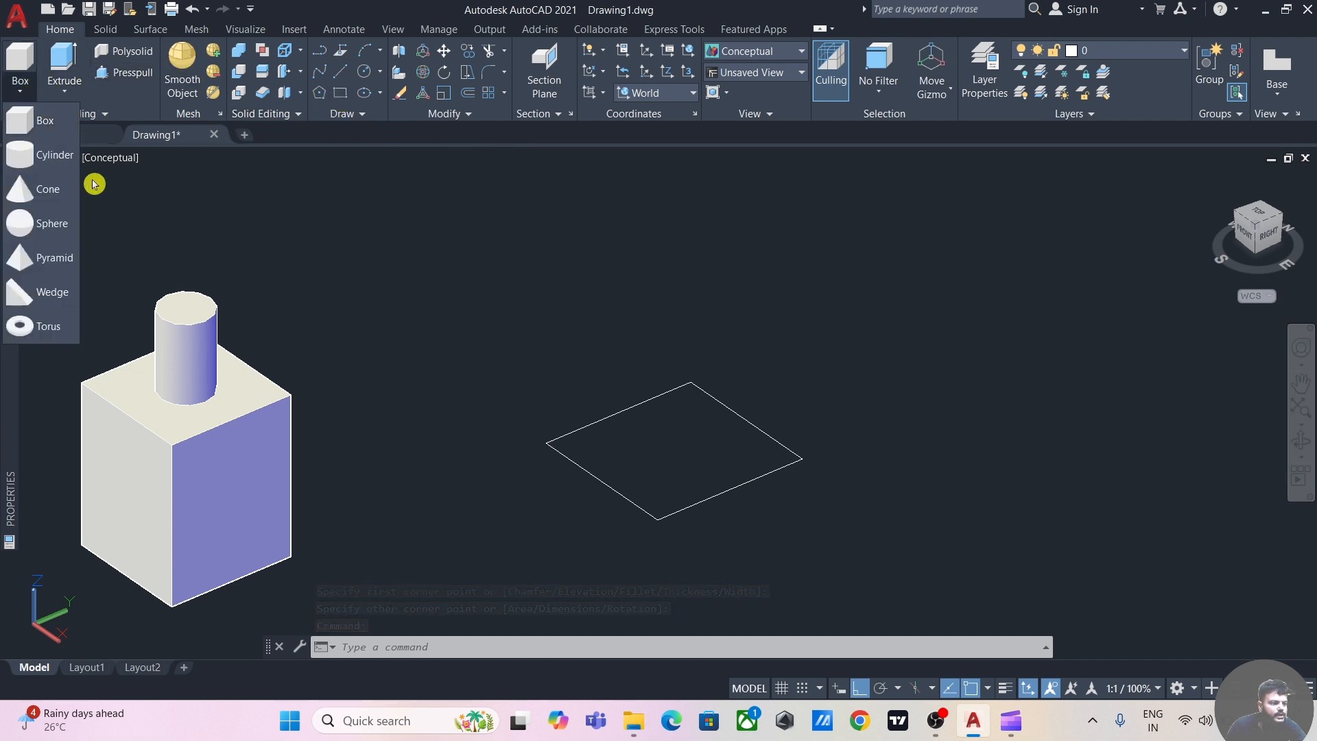
pyautogui.click(55, 224)
pyautogui.click(674, 451)
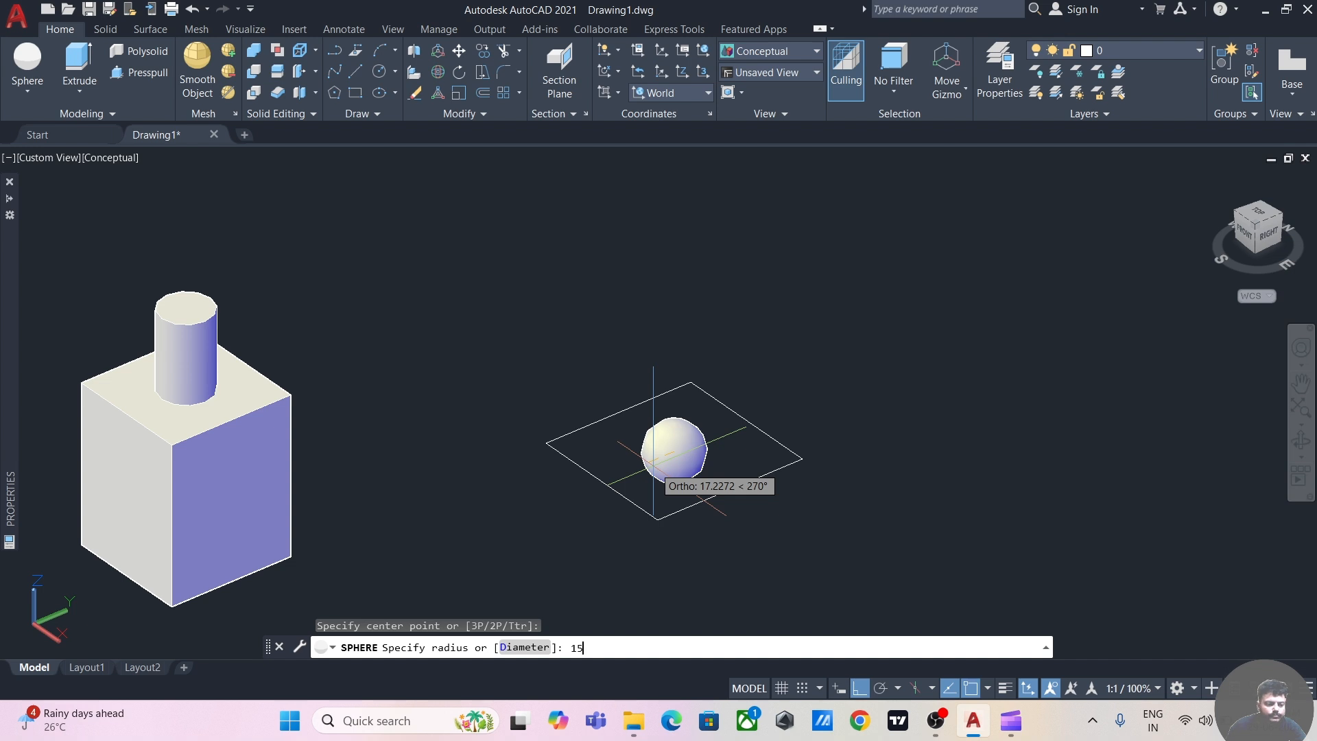
pyautogui.write('15')
pyautogui.press('Return')
pyautogui.scroll(2, 802, 422)
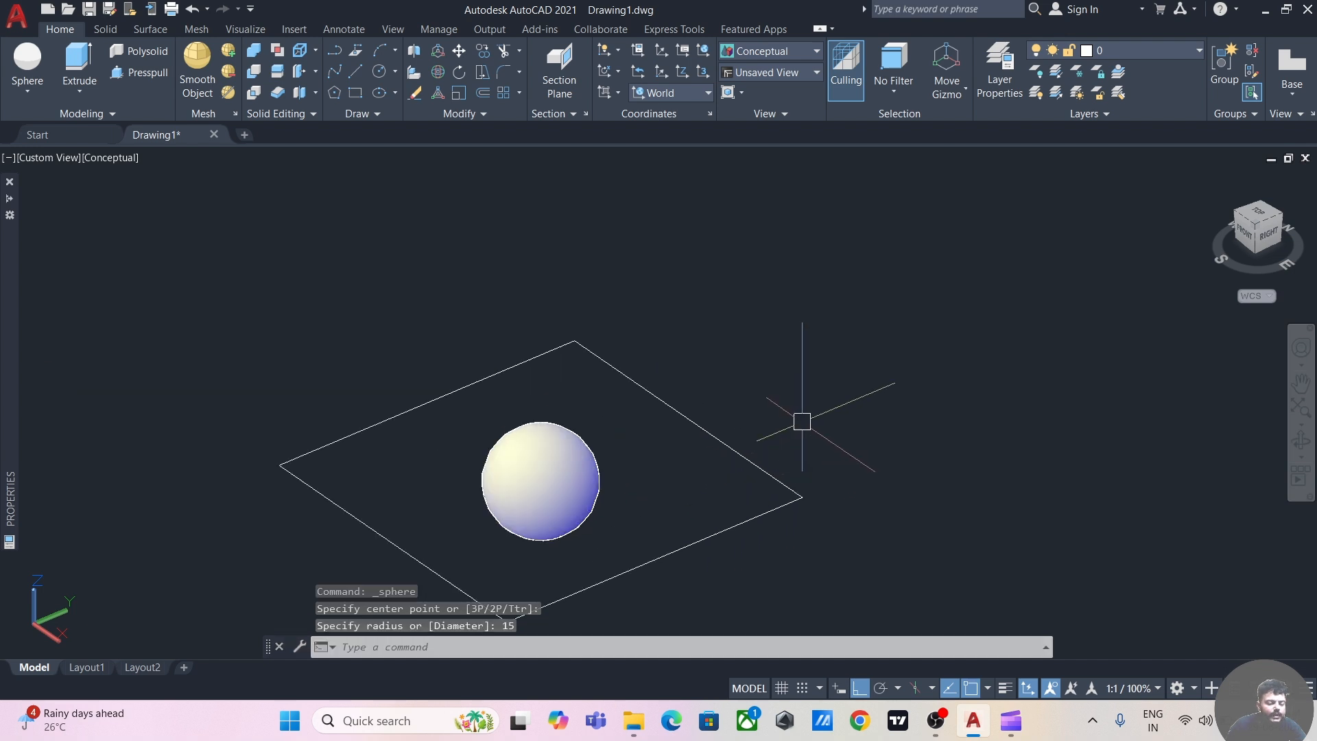
pyautogui.scroll(-2, 799, 420)
# Step: Extrude the rectangle around the sphere upward as a solid with a height of 50
pyautogui.click(820, 450)
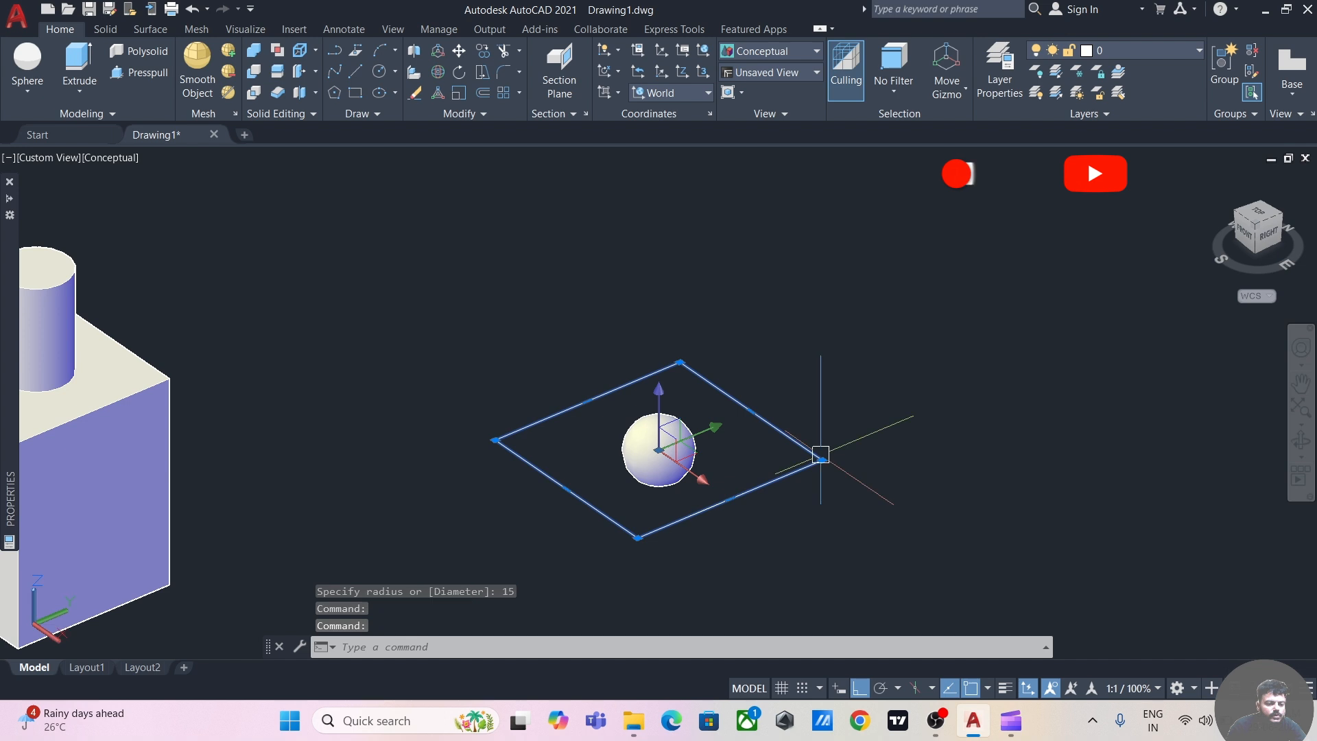
pyautogui.click(80, 65)
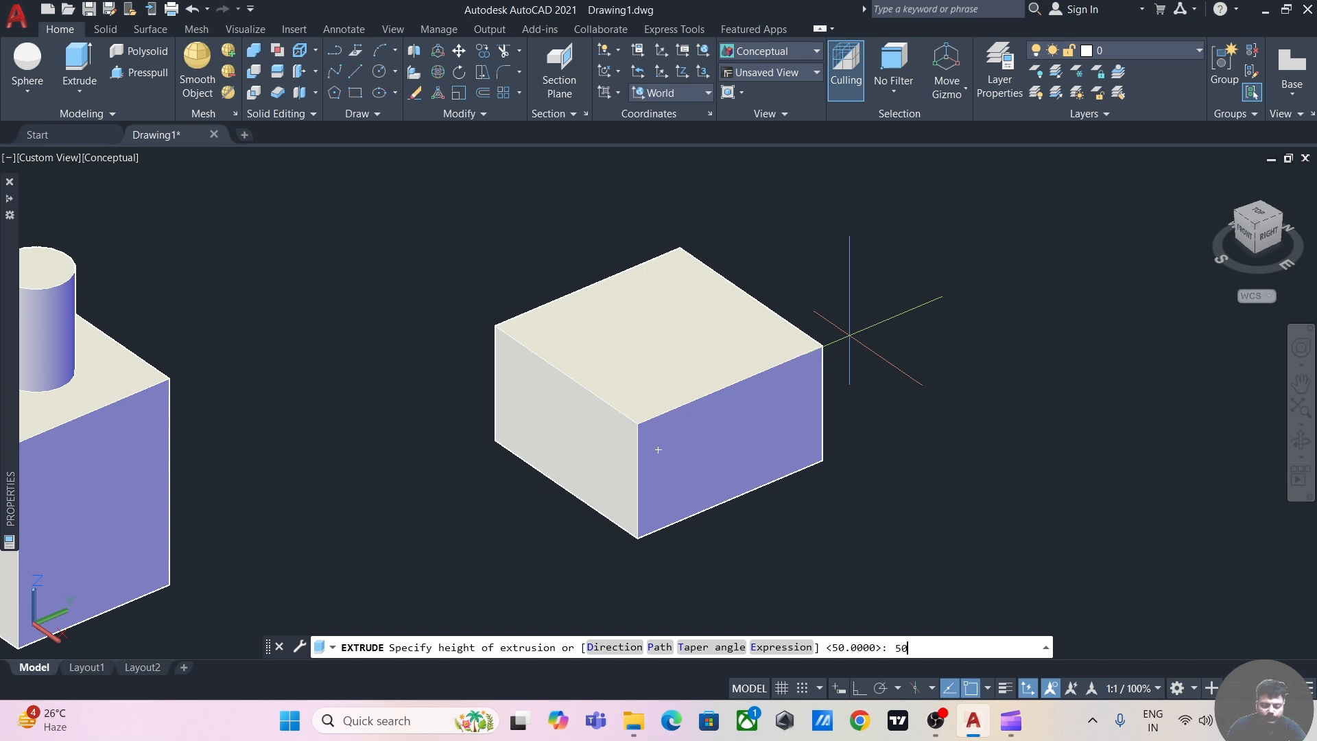
pyautogui.press('Return')
pyautogui.moveTo(867, 306); pyautogui.dragTo(832, 335, button='middle')
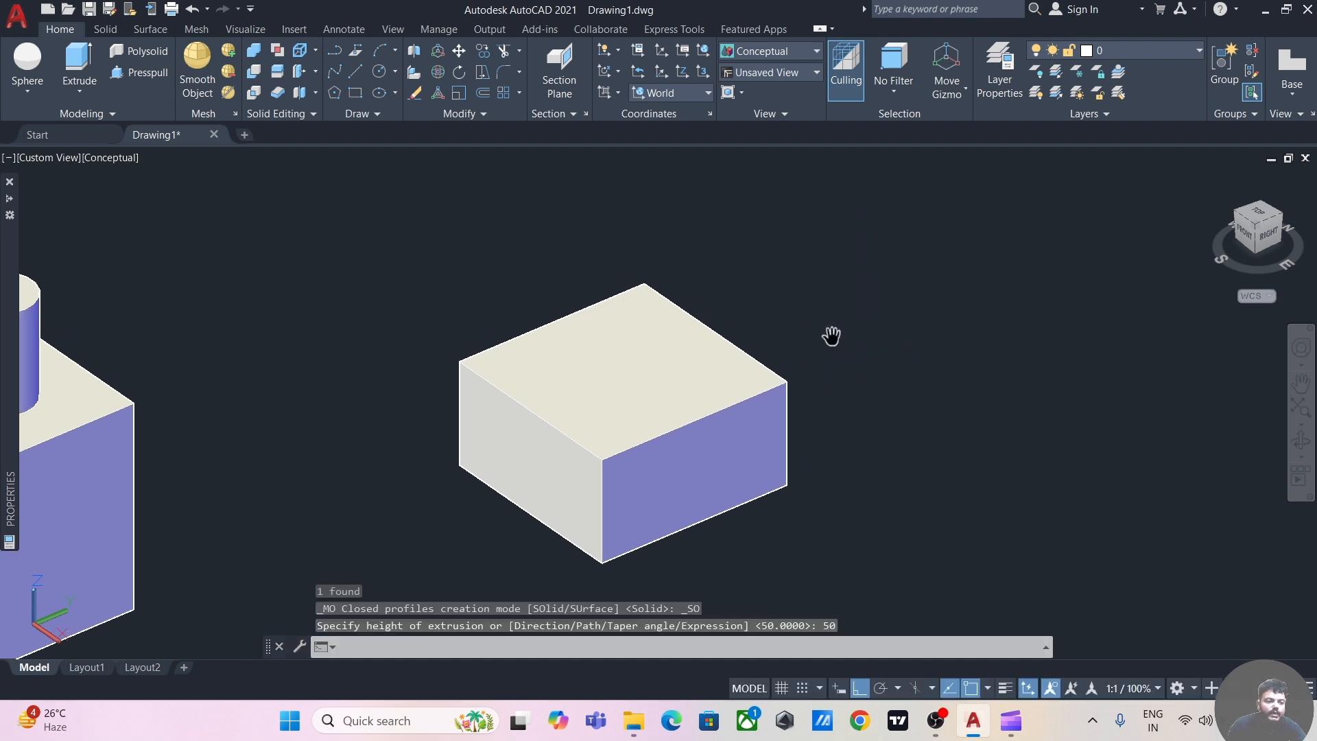
# Step: Switch the visual style to 2D Wireframe to expose the sphere inside the box
pyautogui.click(813, 58)
pyautogui.click(741, 79)
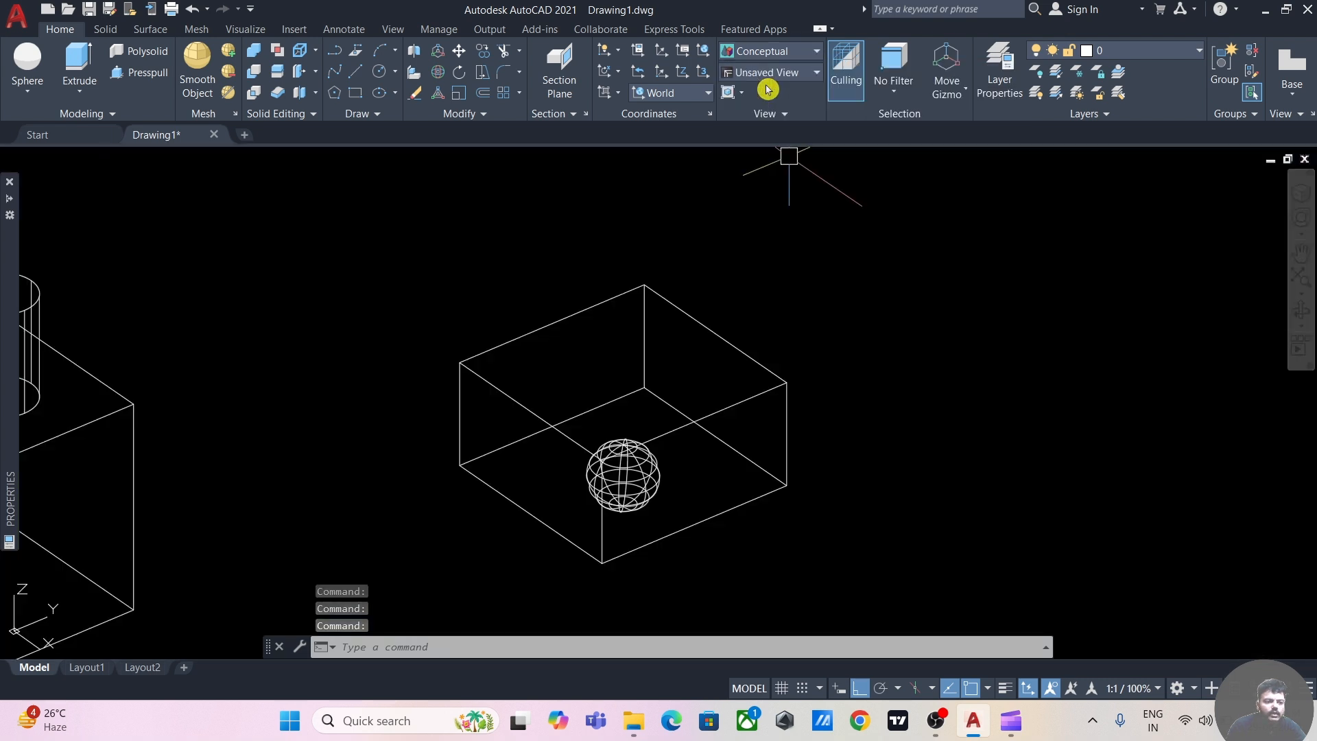
pyautogui.scroll(2, 678, 541)
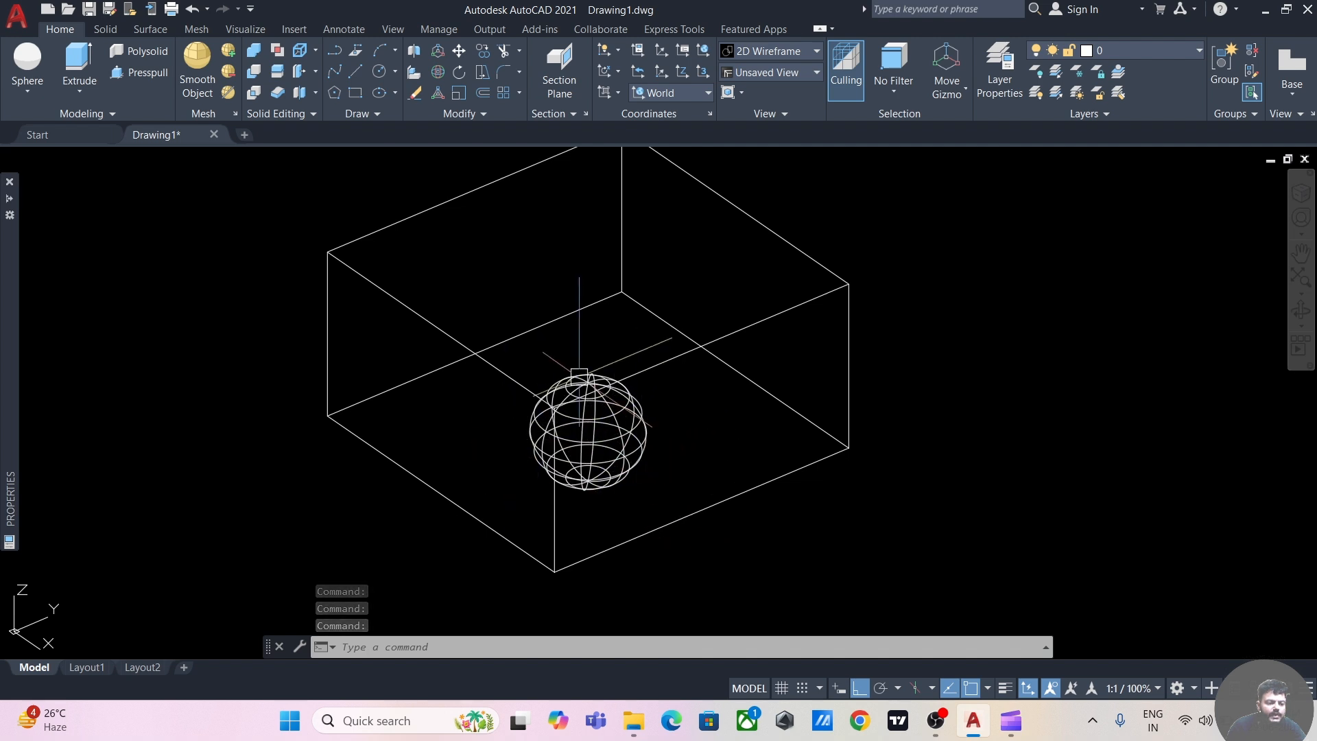
pyautogui.moveTo(951, 330); pyautogui.dragTo(929, 358, button='middle')
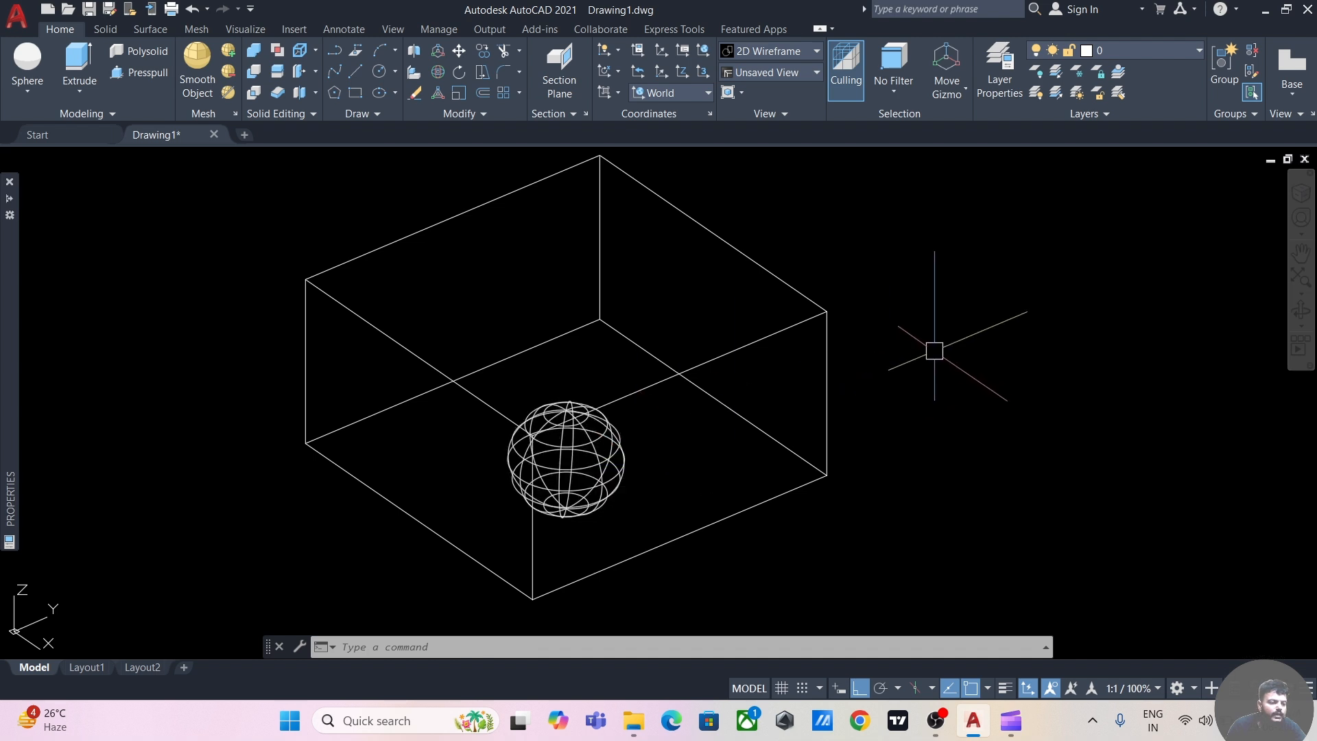
# Step: Subtract the sphere from the surrounding box
pyautogui.write('su')
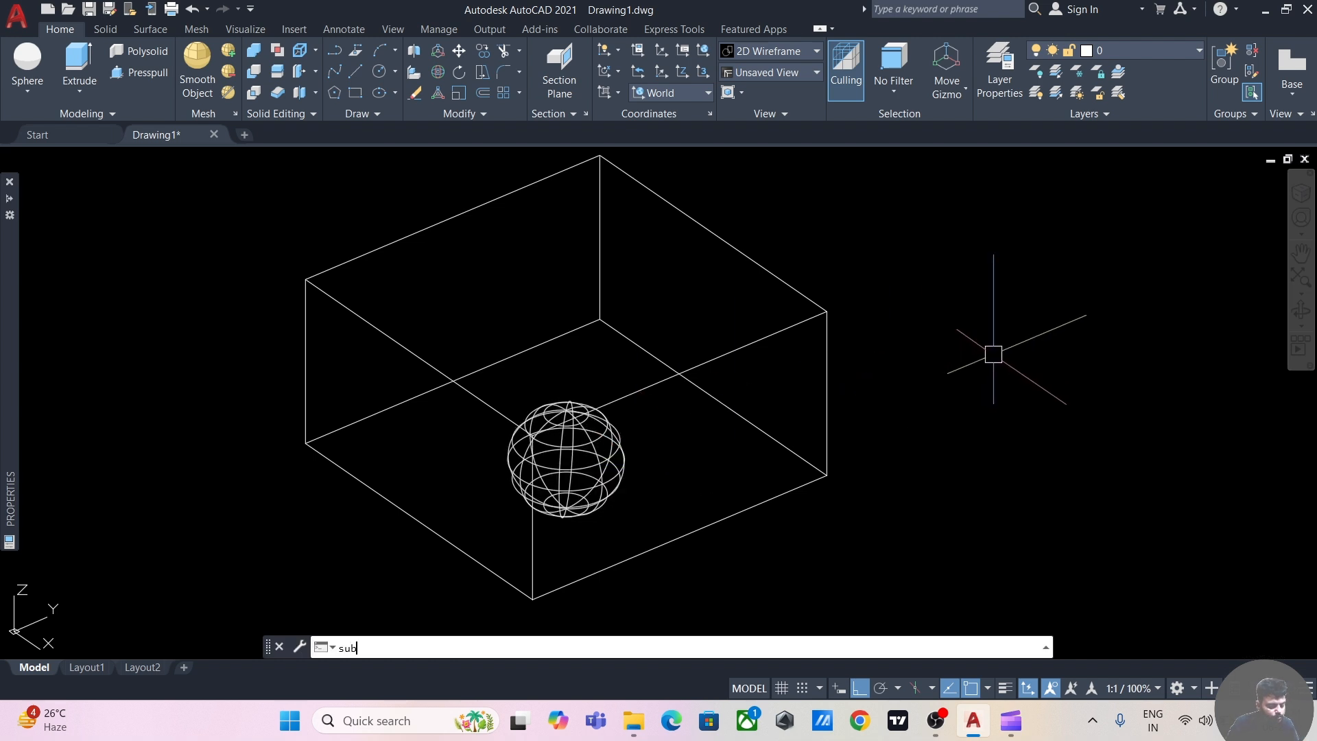
pyautogui.write('b')
pyautogui.press('Return')
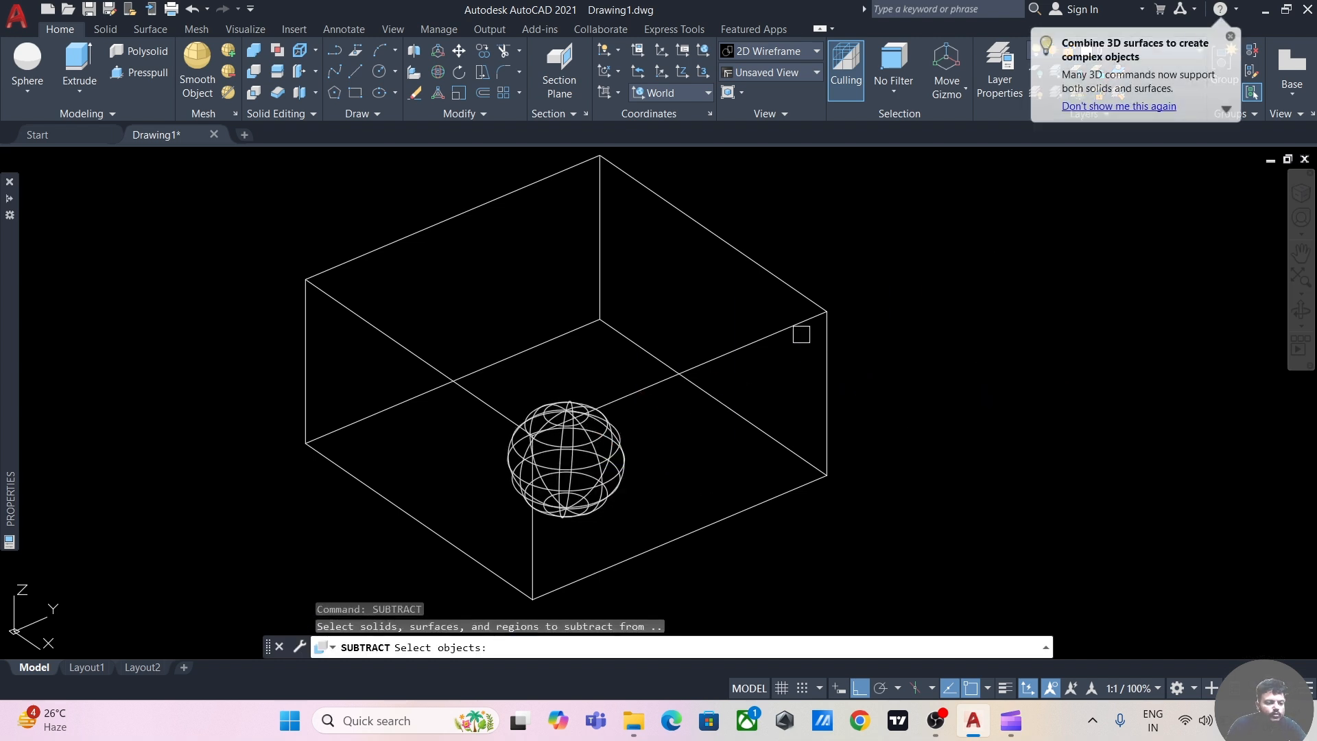
pyautogui.click(793, 329)
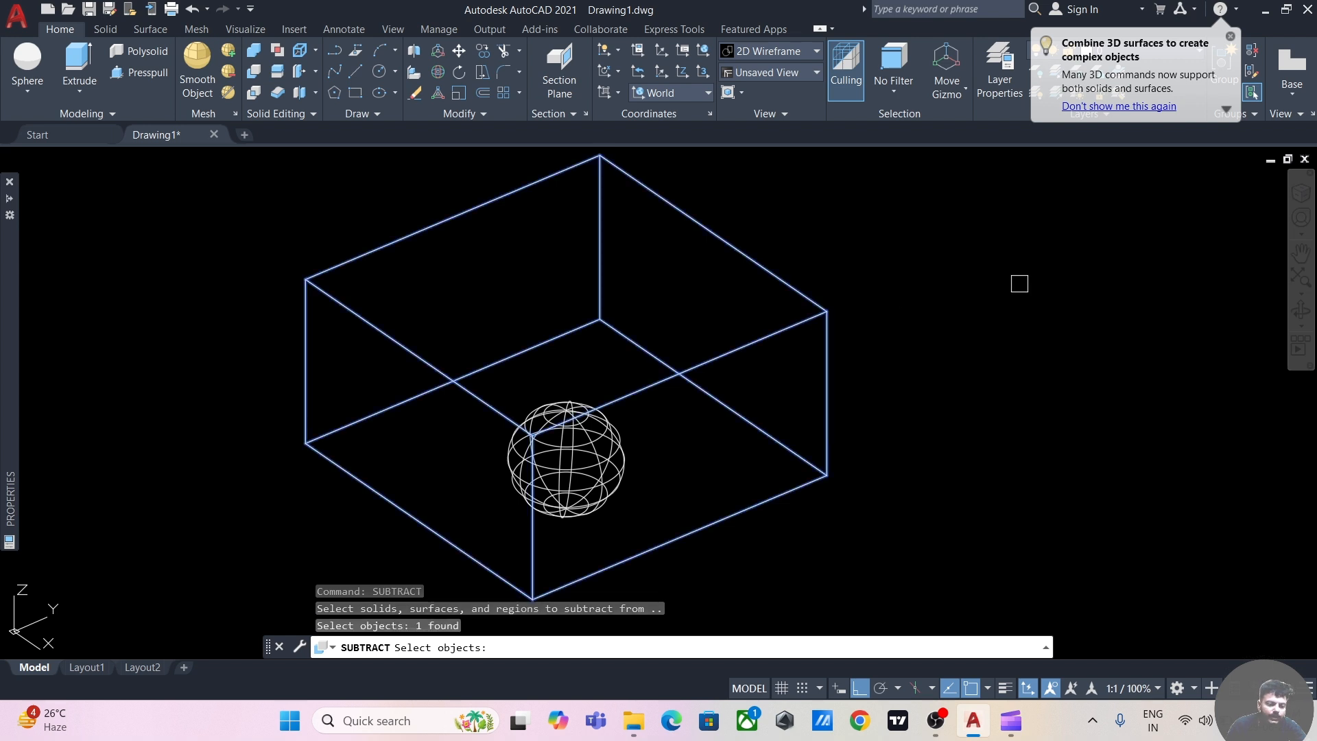
pyautogui.press('Return')
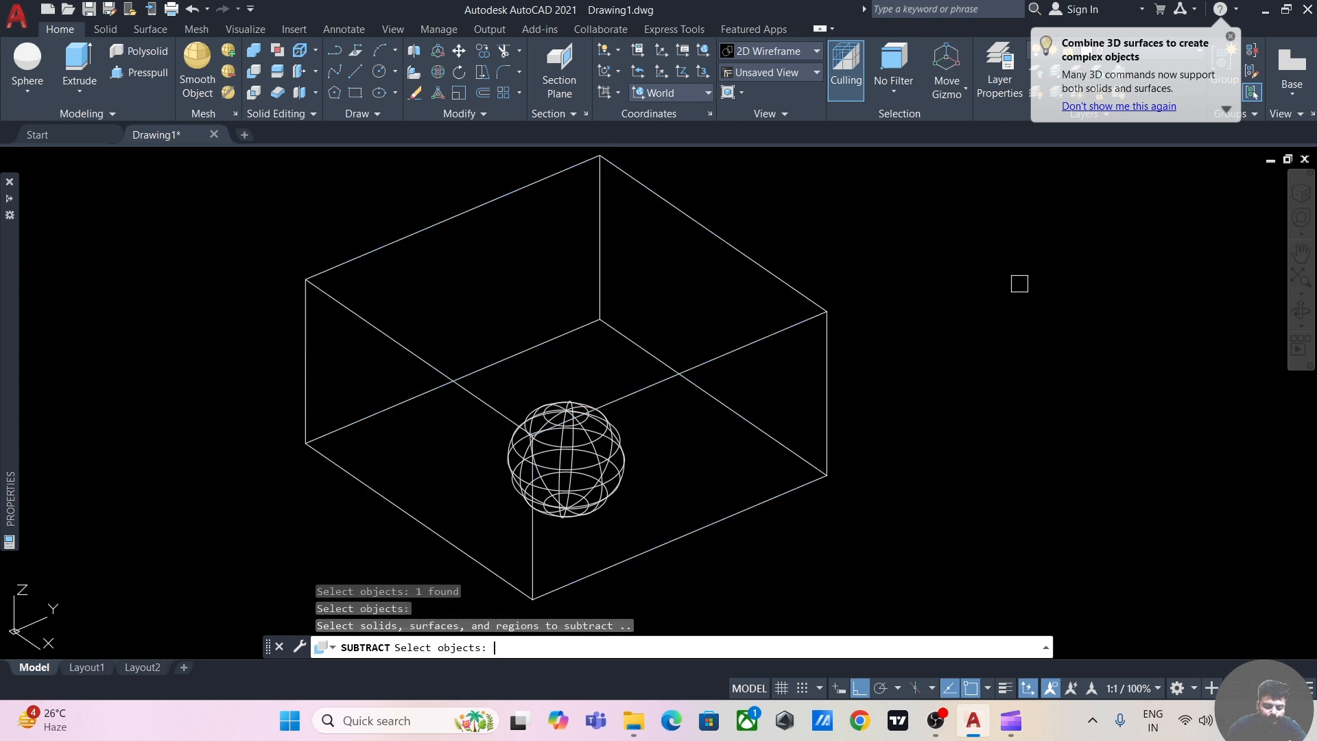
pyautogui.click(622, 481)
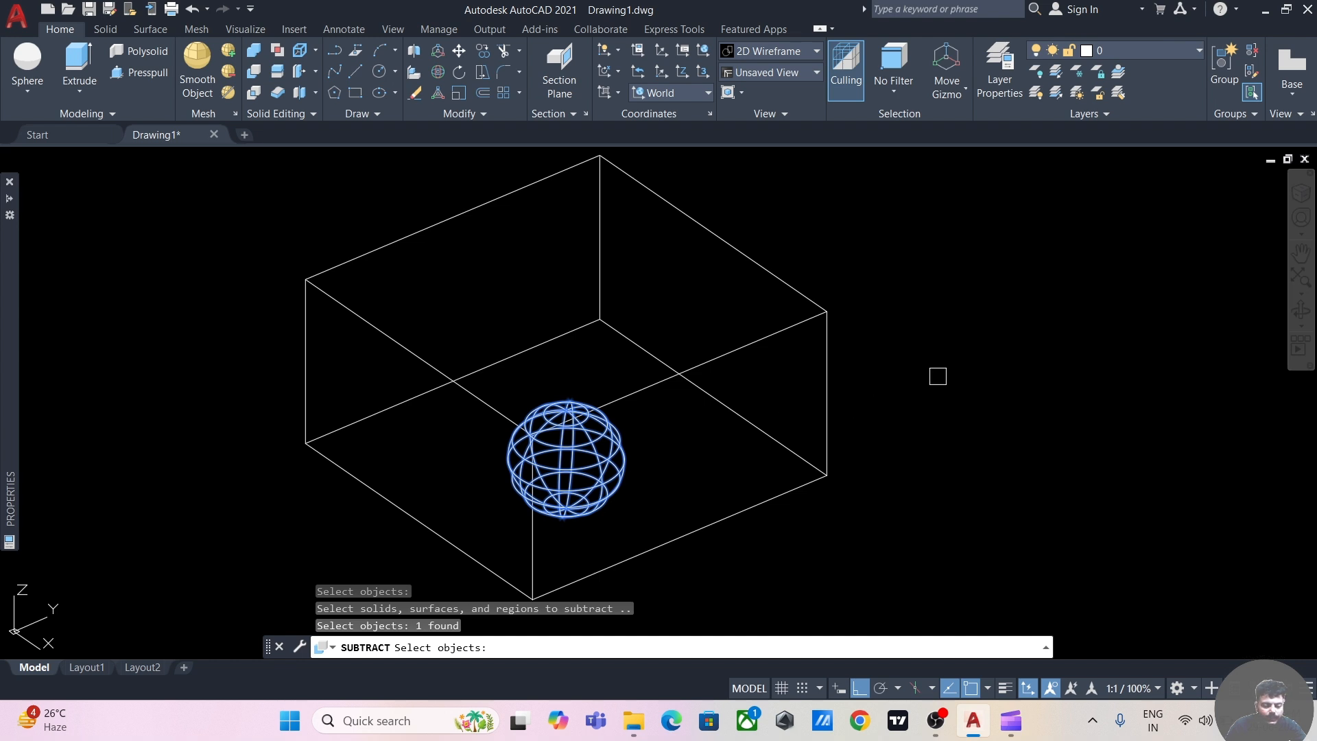
pyautogui.press('Return')
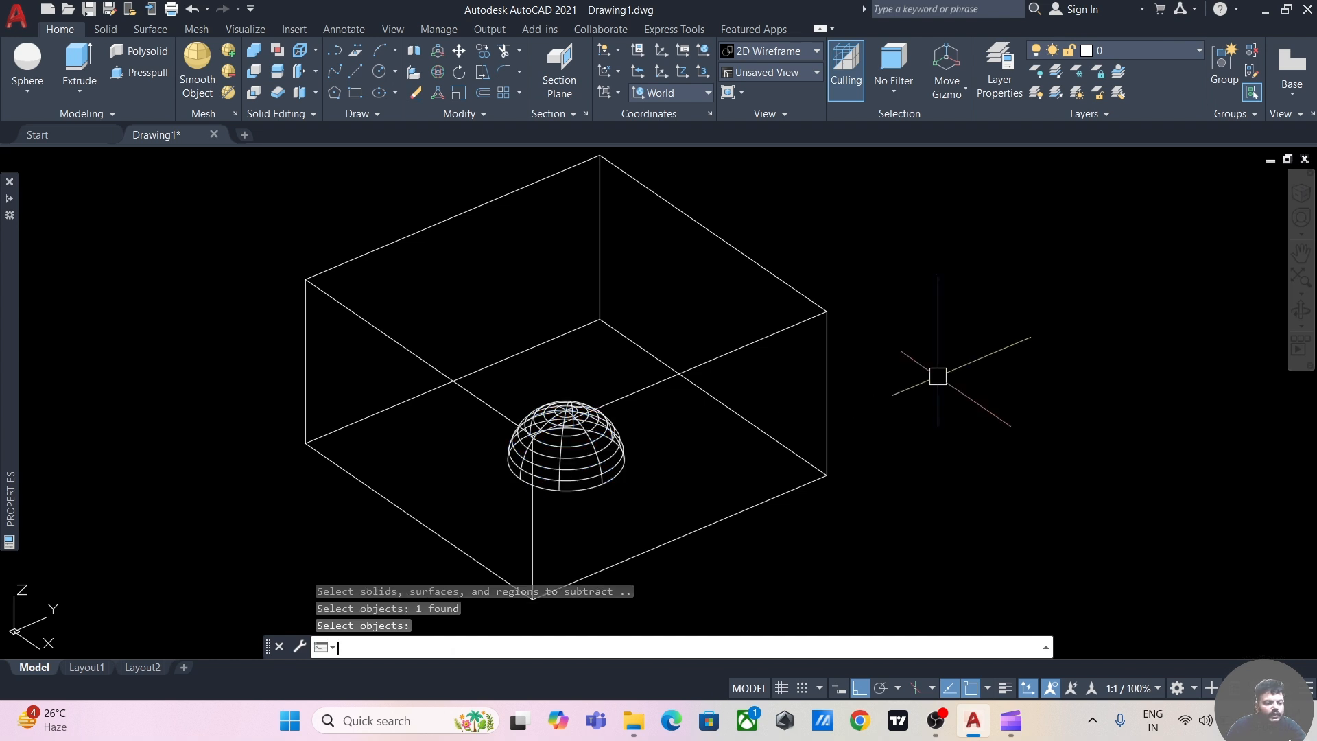
# Step: Set the visual style to Conceptual and orbit to the underside of the box to inspect the spherical cut
pyautogui.click(816, 55)
pyautogui.click(825, 103)
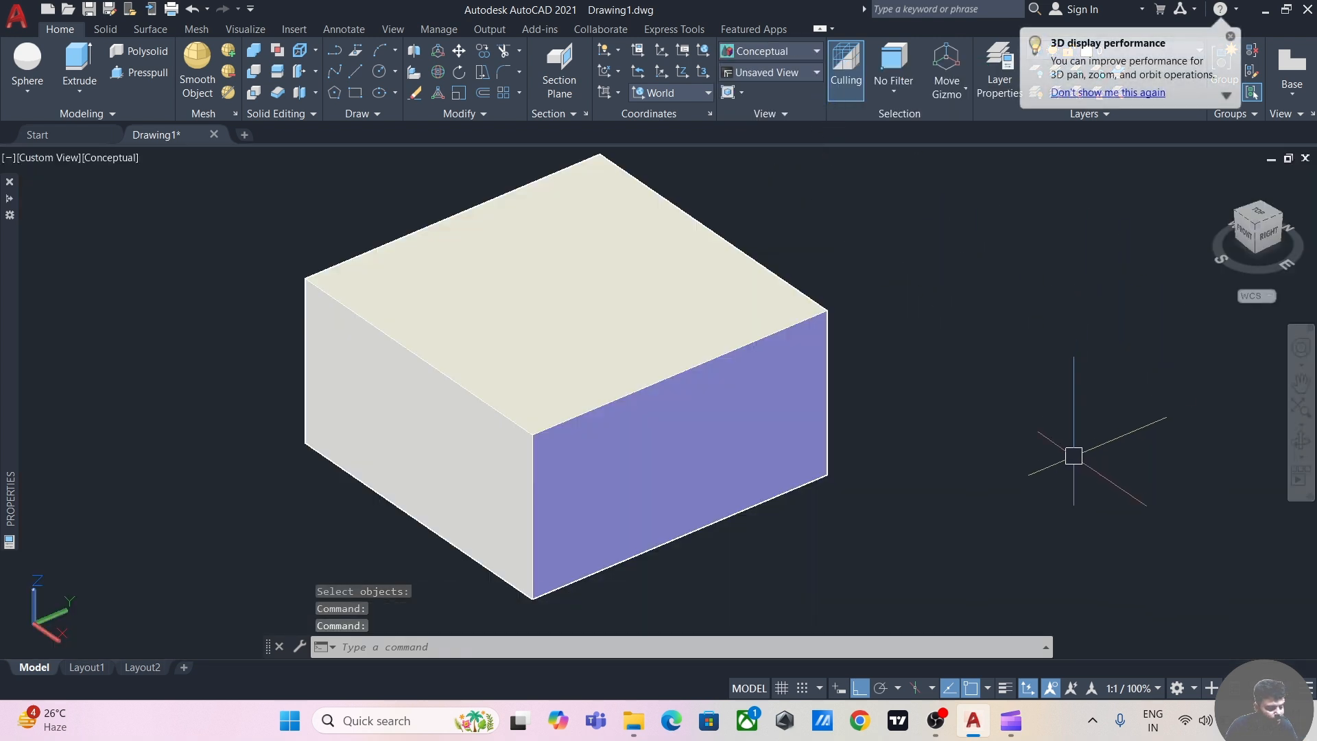
pyautogui.keyDown('shift'); pyautogui.moveTo(1074, 455); pyautogui.dragTo(1050, 420, button='middle'); pyautogui.keyUp('shift')
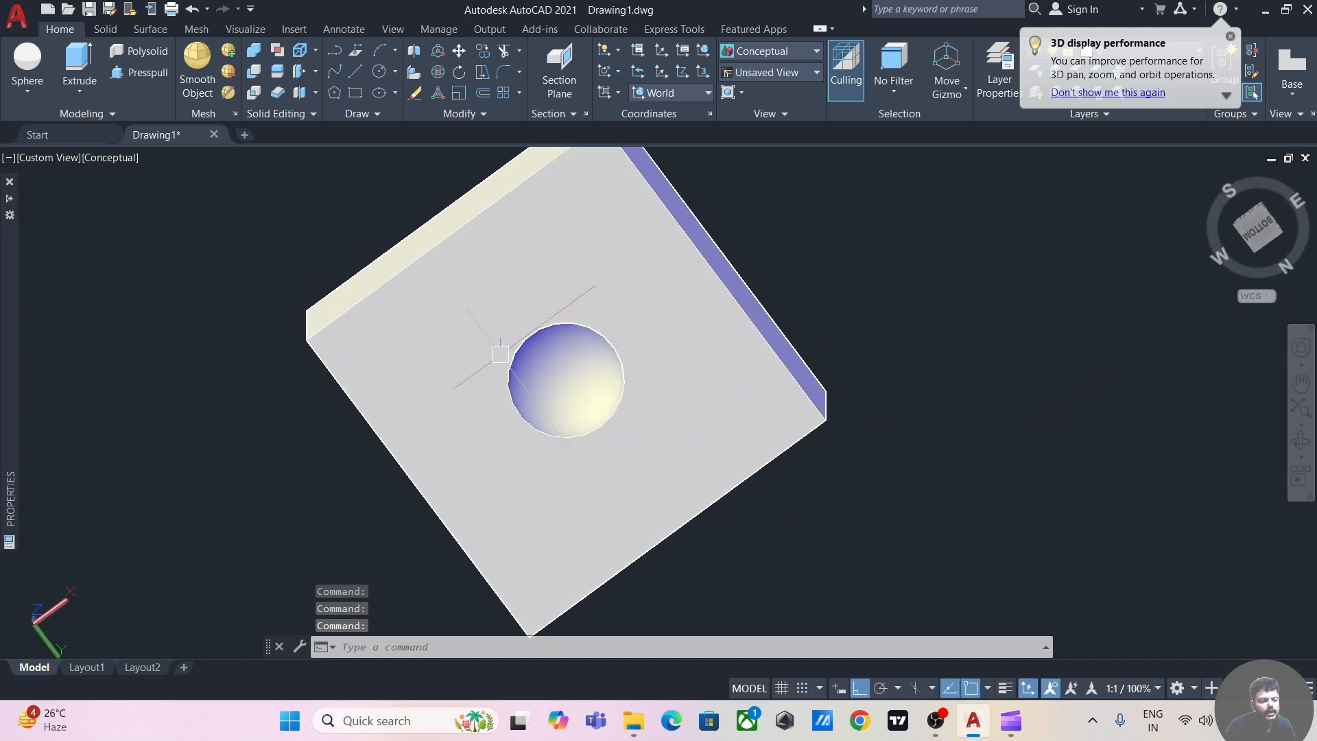
# Step: Examine all the finished solids together from below
pyautogui.scroll(-3, 972, 359)
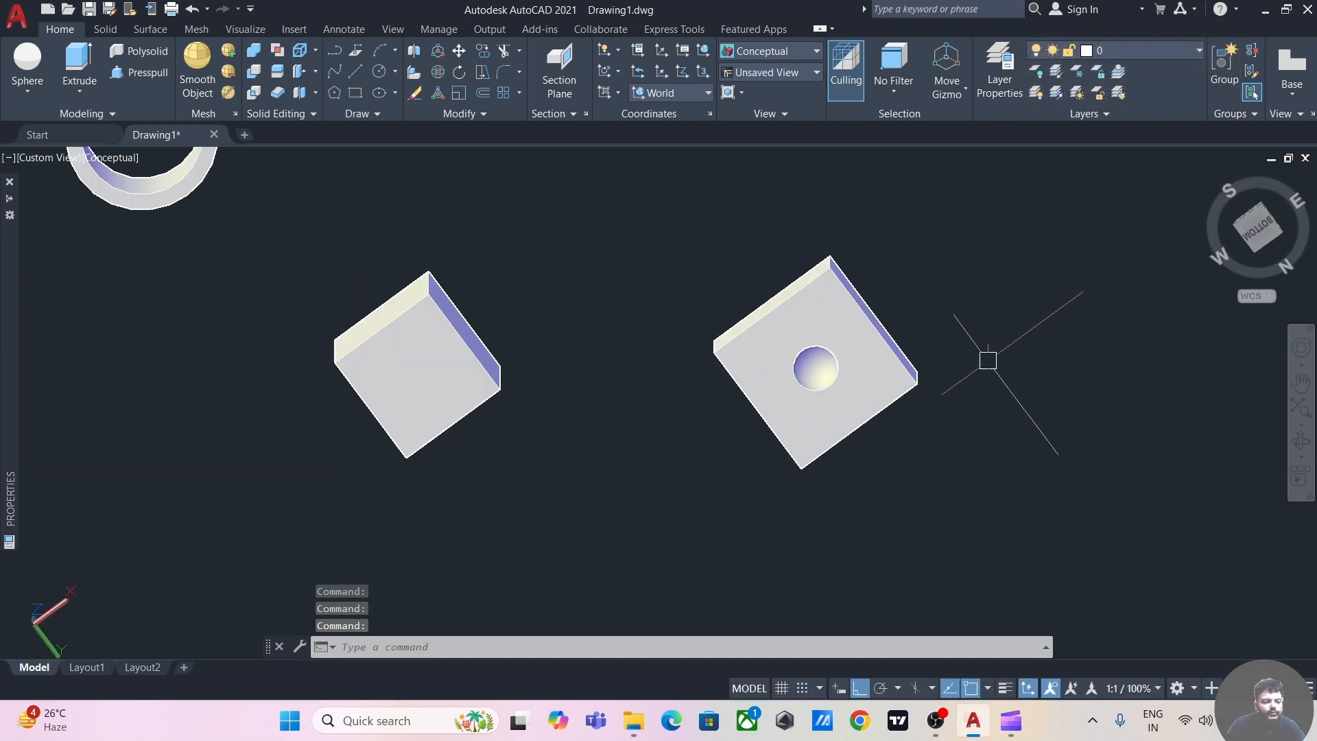
pyautogui.scroll(-2, 967, 433)
pyautogui.scroll(-2, 965, 405)
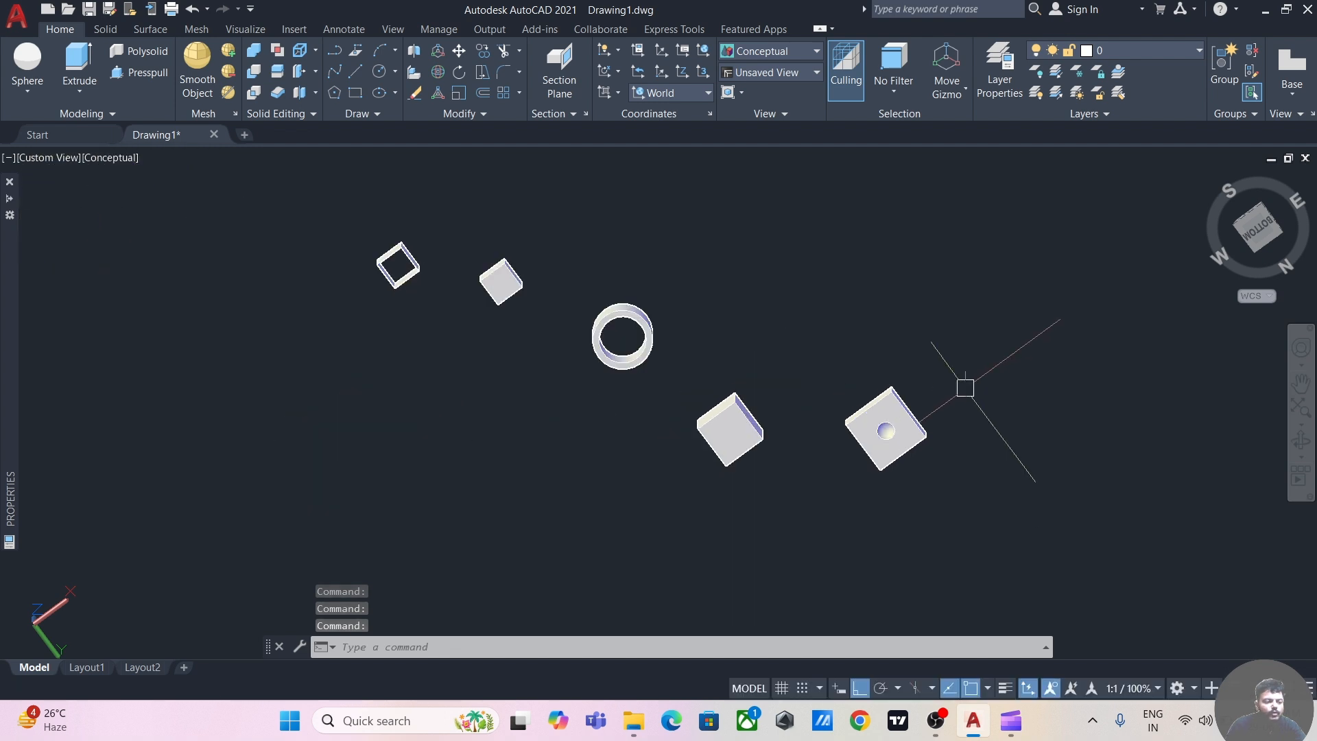
pyautogui.moveTo(1007, 339); pyautogui.dragTo(904, 411, button='middle')
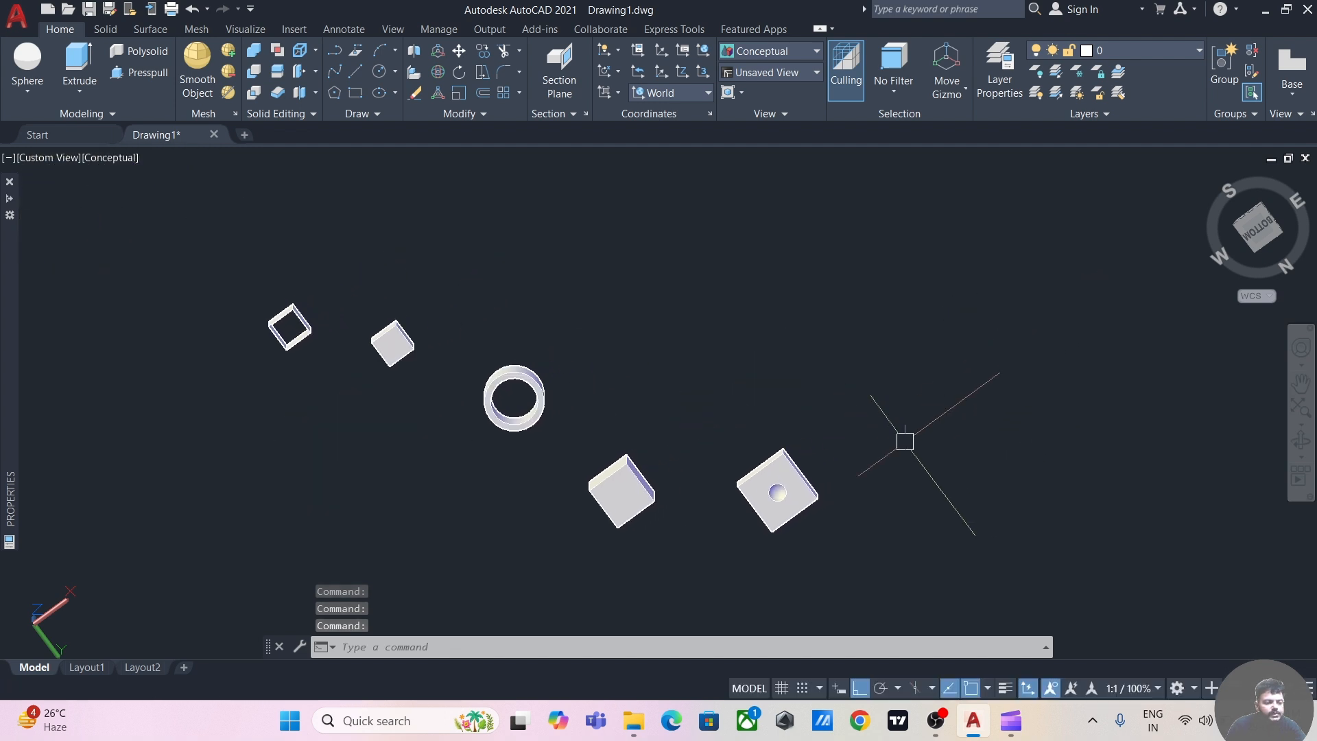
pyautogui.scroll(2, 905, 441)
pyautogui.scroll(-2, 927, 439)
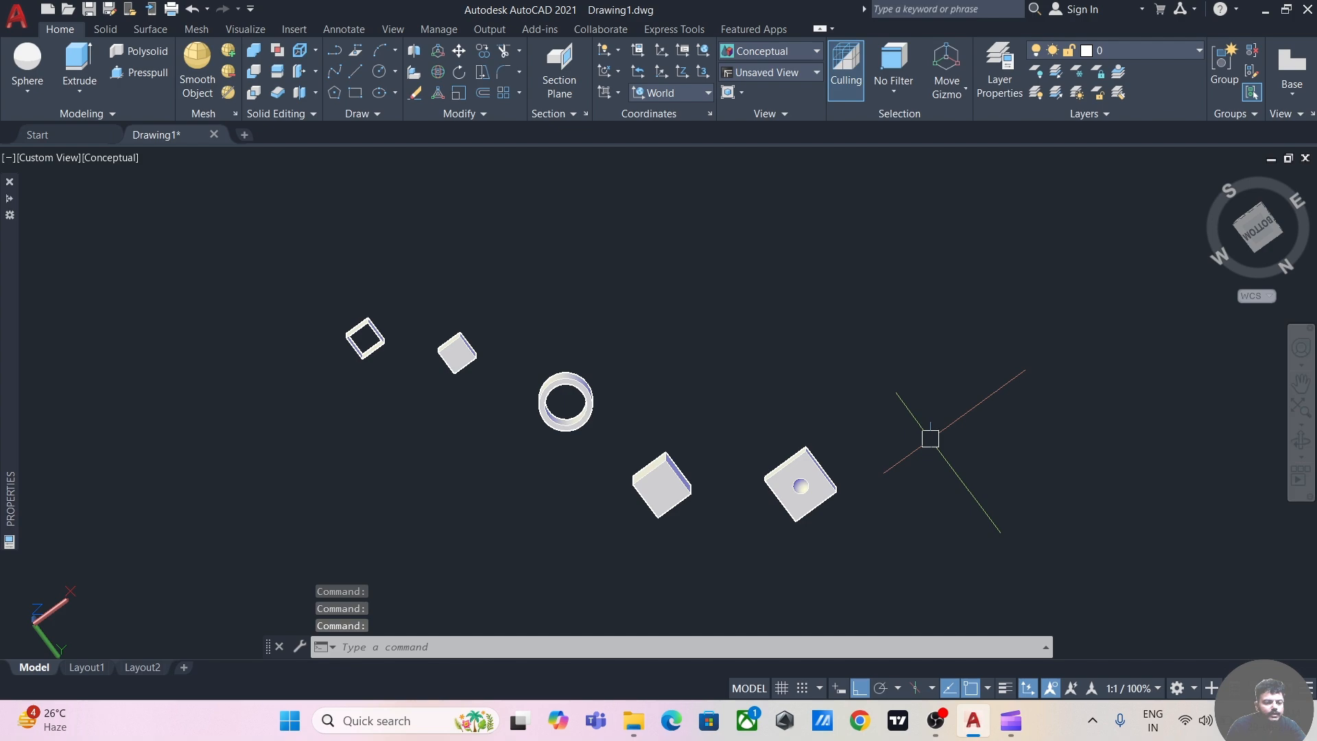
pyautogui.scroll(2, 930, 439)
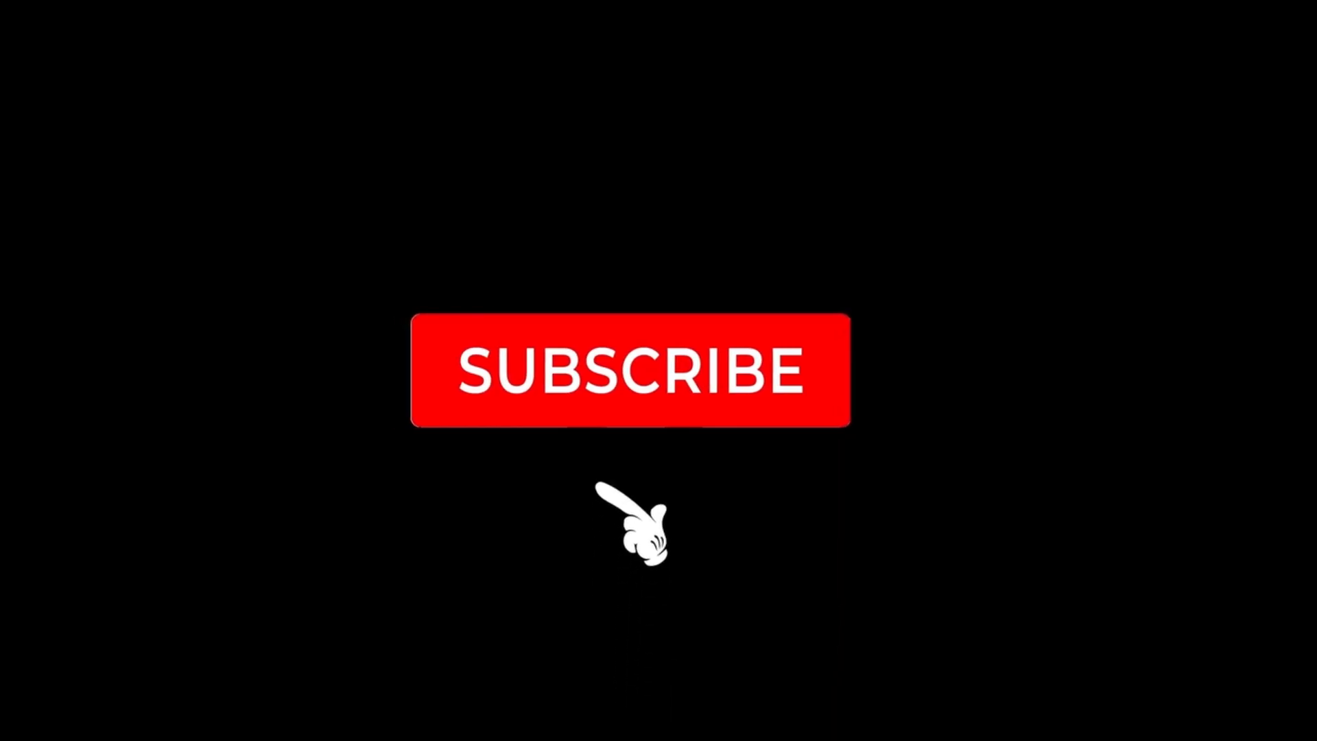